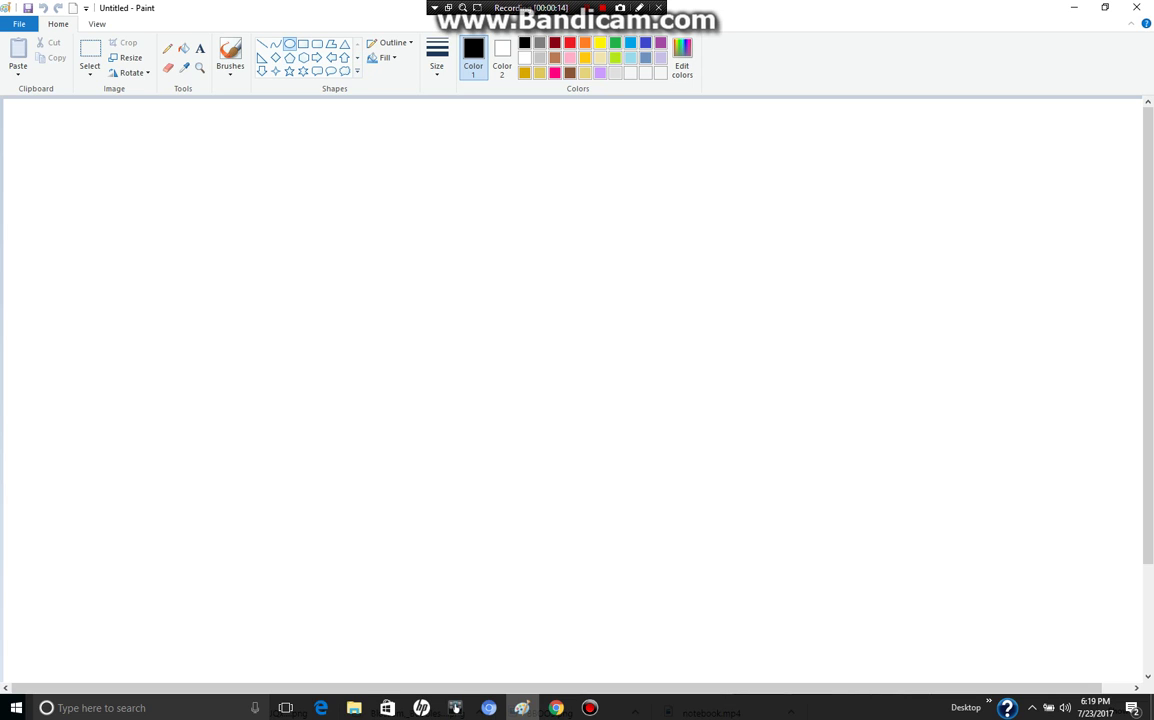
{"action": "mouse_move", "coordinate": [294, 175]}
{"action": "left_mouse_down"}
{"action": "mouse_move", "coordinate": [534, 414]}
{"action": "mouse_move", "coordinate": [562, 415]}
{"action": "left_mouse_up"}
{"action": "left_click_drag", "start_coordinate": [475, 325], "coordinate": [536, 337]}
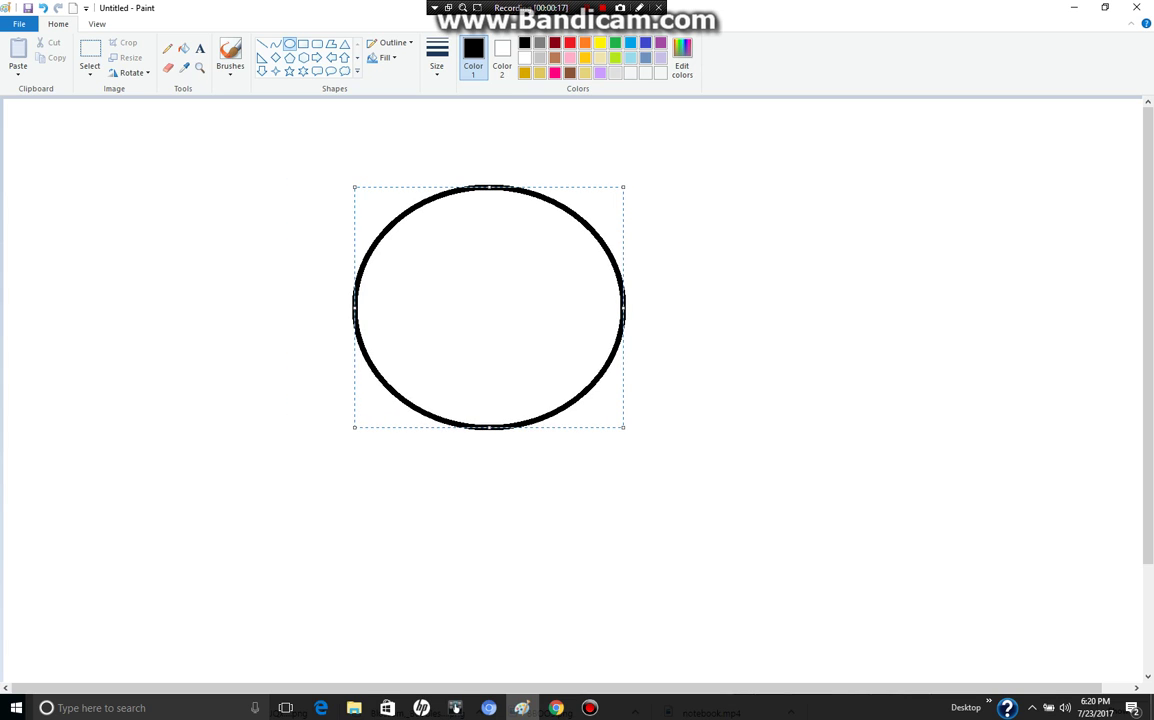
{"action": "key", "text": "ctrl+z"}
{"action": "key", "text": "ctrl+z"}
Draw a thick black ellipse for the head in the upper middle of the canvas, resizing it into a near-circle
{"action": "left_click_drag", "start_coordinate": [358, 185], "coordinate": [556, 363]}
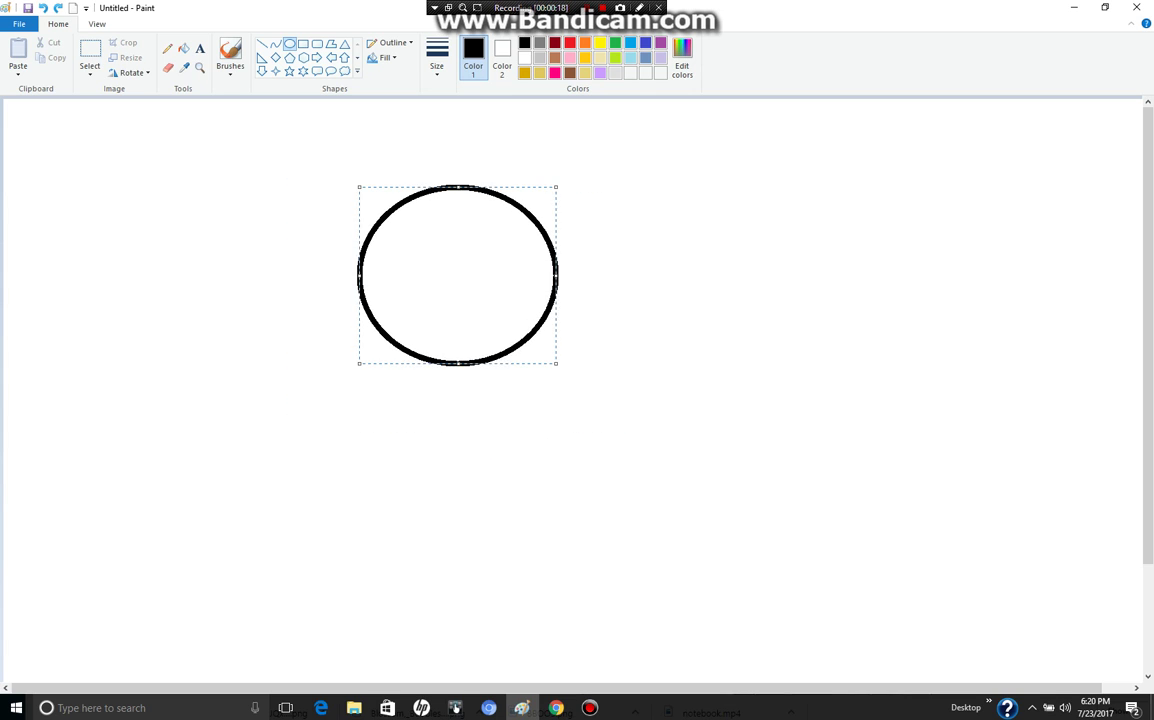
{"action": "left_click_drag", "start_coordinate": [457, 274], "coordinate": [473, 295]}
{"action": "left_click_drag", "start_coordinate": [571, 206], "coordinate": [734, 160]}
{"action": "left_click_drag", "start_coordinate": [553, 272], "coordinate": [471, 294]}
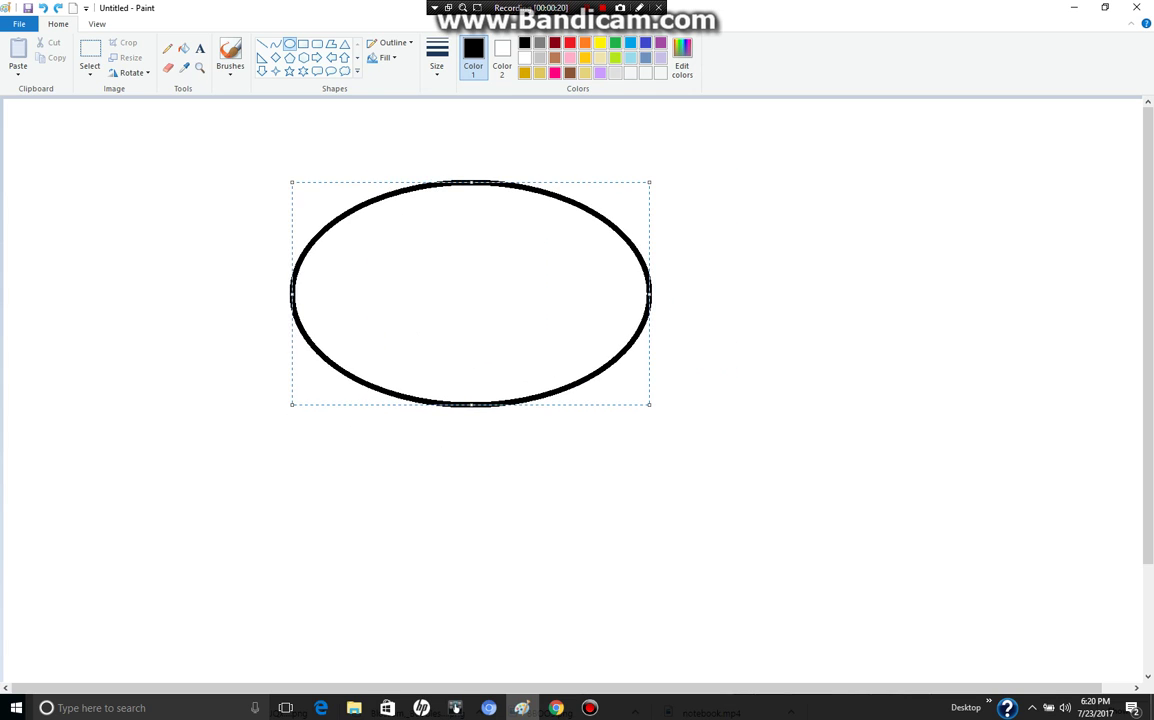
{"action": "left_click_drag", "start_coordinate": [649, 294], "coordinate": [534, 294]}
{"action": "left_click_drag", "start_coordinate": [413, 294], "coordinate": [465, 299]}
{"action": "left_click", "coordinate": [660, 320]}
{"action": "left_click_drag", "start_coordinate": [530, 188], "coordinate": [611, 435]}
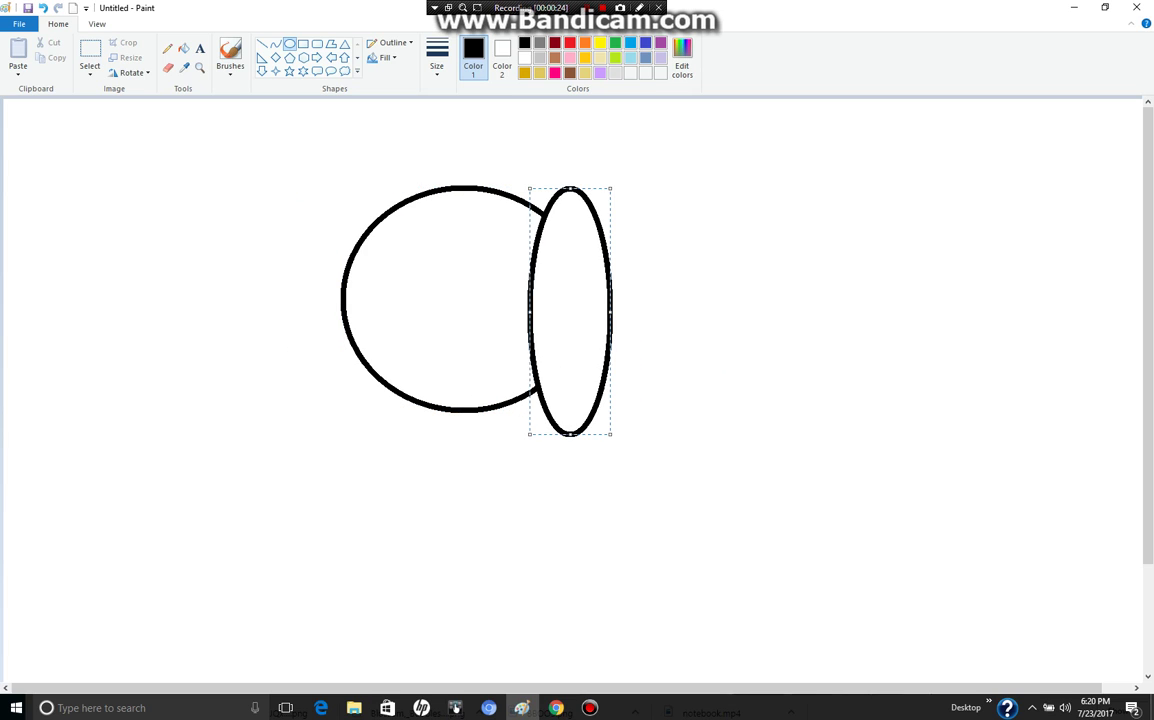
{"action": "key", "text": "ctrl+z"}
{"action": "left_click_drag", "start_coordinate": [498, 212], "coordinate": [604, 444]}
{"action": "key", "text": "ctrl+z"}
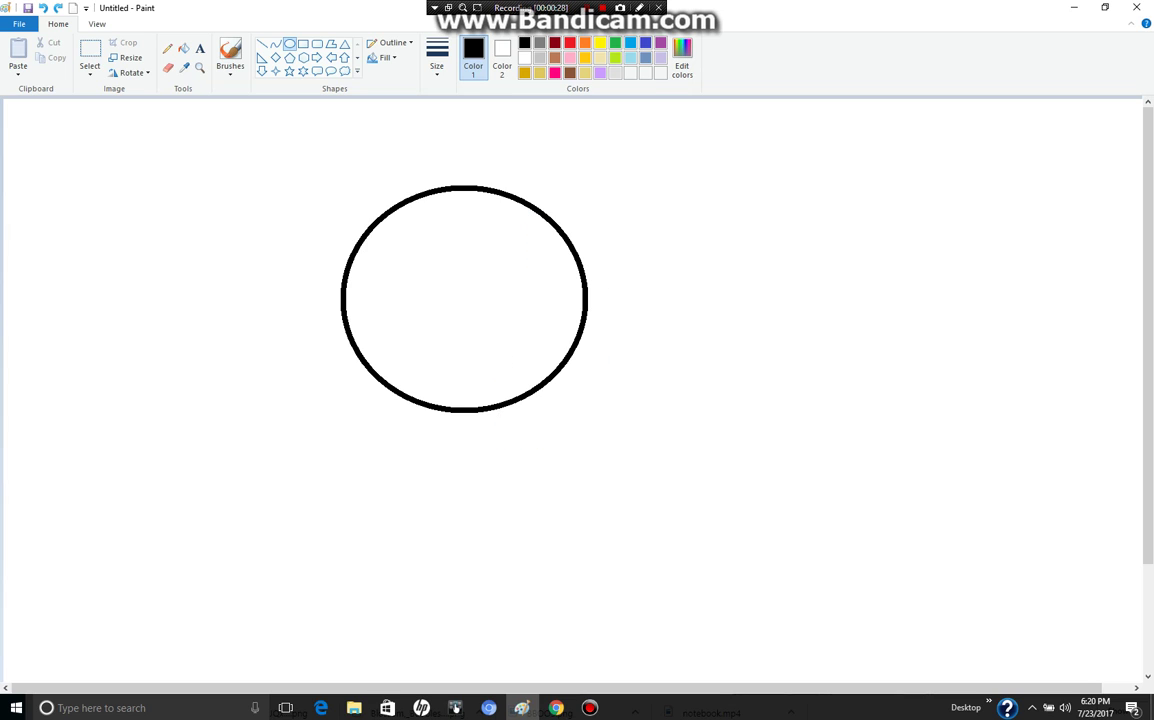
{"action": "left_click_drag", "start_coordinate": [502, 208], "coordinate": [605, 417]}
{"action": "key", "text": "ctrl+z"}
Sketch a folded ear on the head's upper right and a pointed upright ear on its upper left in pink pencil
{"action": "left_click", "coordinate": [199, 67]}
{"action": "left_click", "coordinate": [460, 245]}
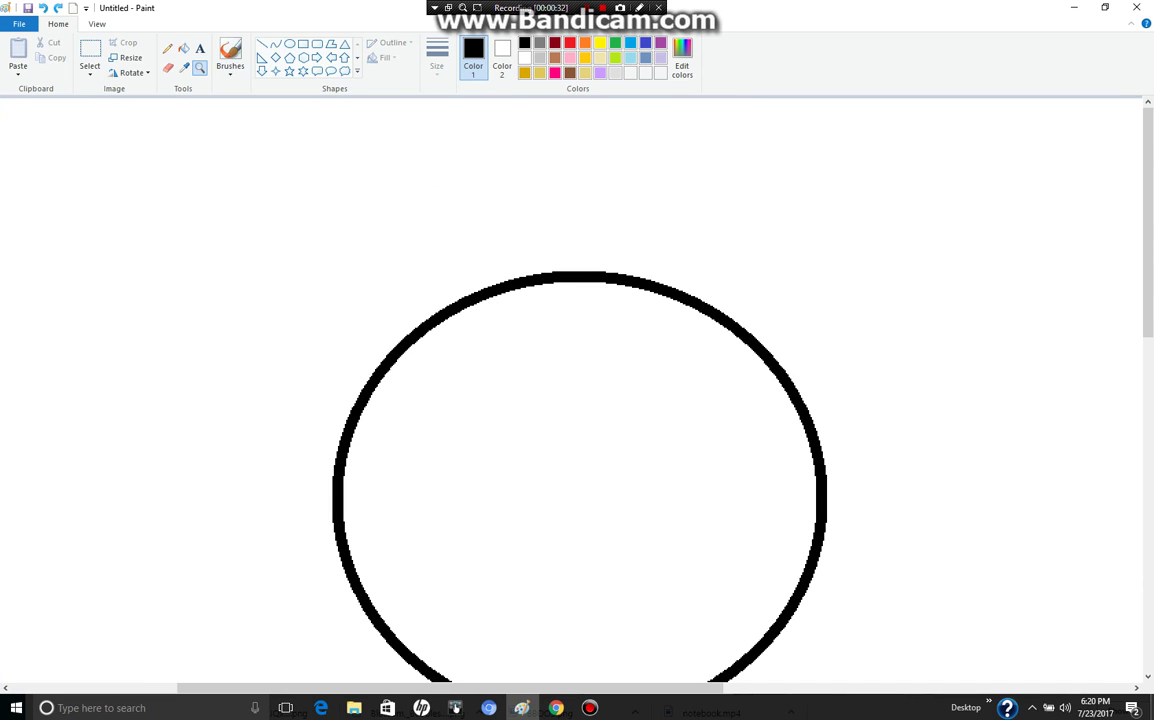
{"action": "left_click", "coordinate": [168, 48]}
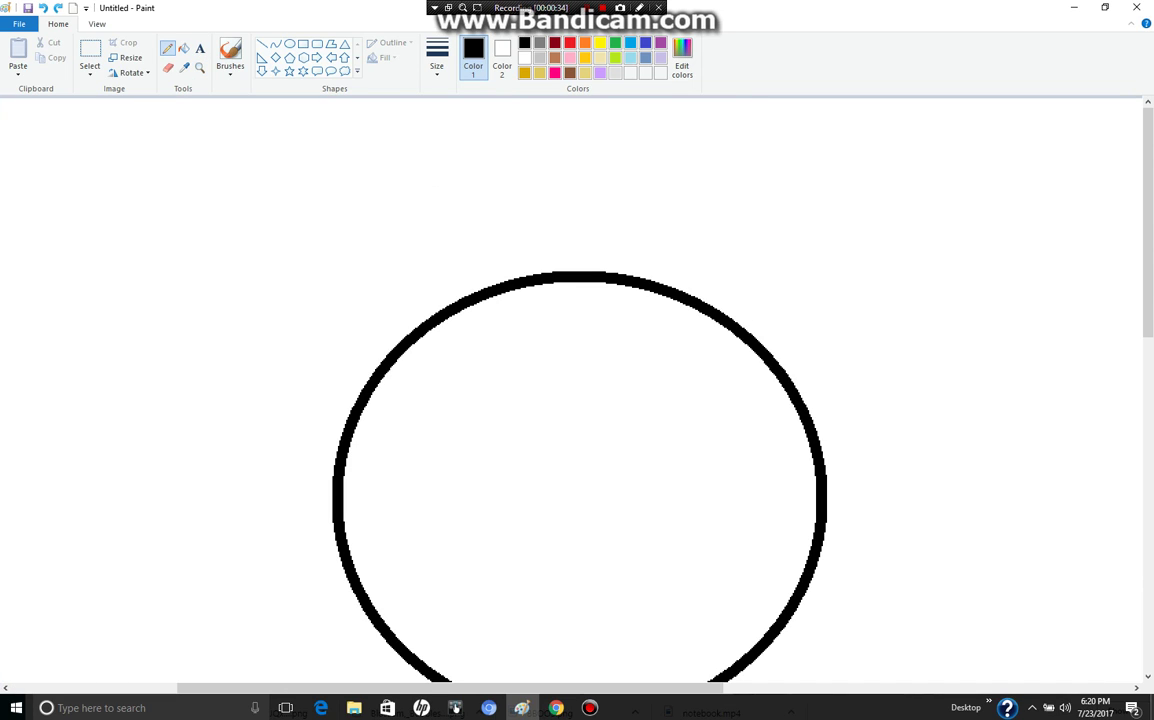
{"action": "left_click", "coordinate": [570, 57]}
{"action": "mouse_move", "coordinate": [597, 295]}
{"action": "left_mouse_down"}
{"action": "mouse_move", "coordinate": [688, 425]}
{"action": "mouse_move", "coordinate": [726, 442]}
{"action": "mouse_move", "coordinate": [755, 386]}
{"action": "mouse_move", "coordinate": [753, 328]}
{"action": "mouse_move", "coordinate": [724, 280]}
{"action": "left_mouse_up"}
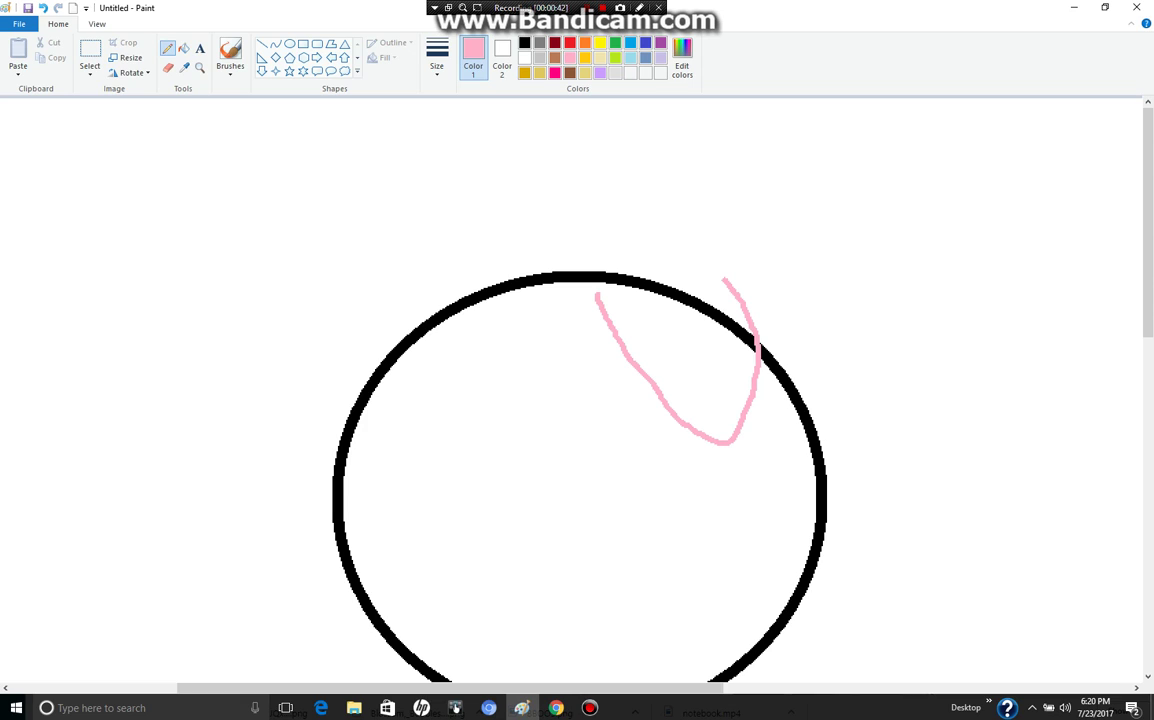
{"action": "mouse_move", "coordinate": [490, 285]}
{"action": "left_mouse_down"}
{"action": "mouse_move", "coordinate": [369, 207]}
{"action": "mouse_move", "coordinate": [333, 320]}
{"action": "mouse_move", "coordinate": [378, 425]}
{"action": "left_mouse_up"}
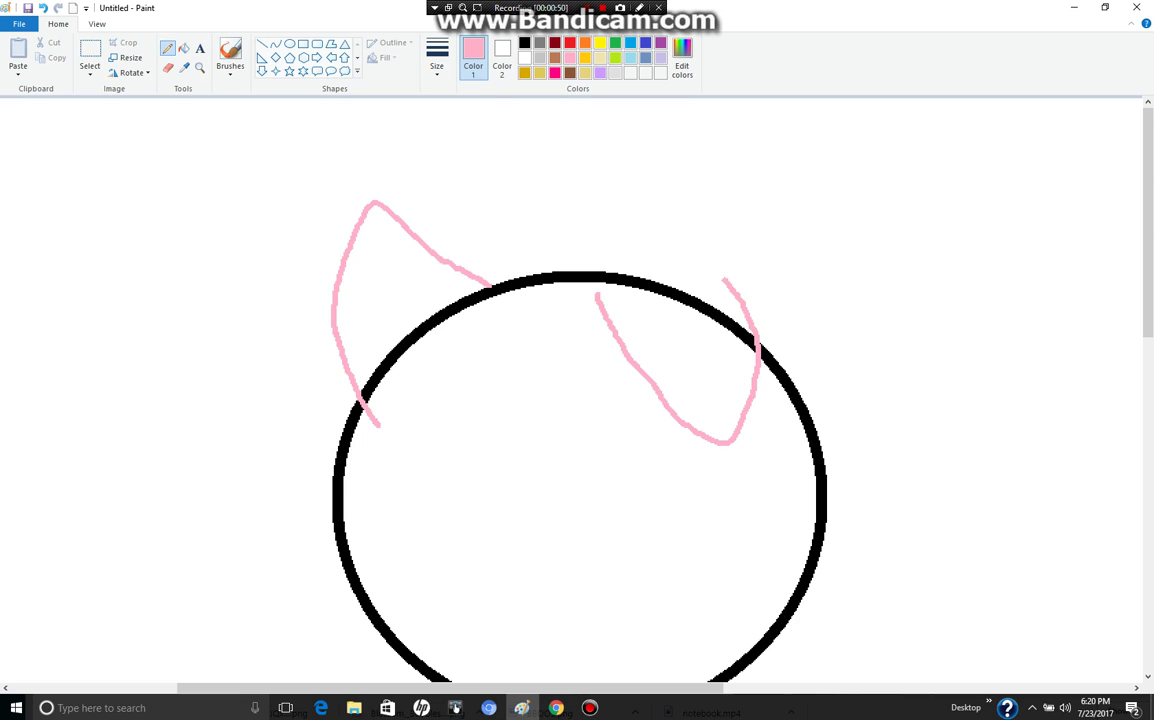
Remove the black head outline inside both ears by filling those segments with white, separating them from the remaining outline in pink pencil
{"action": "left_click", "coordinate": [184, 48]}
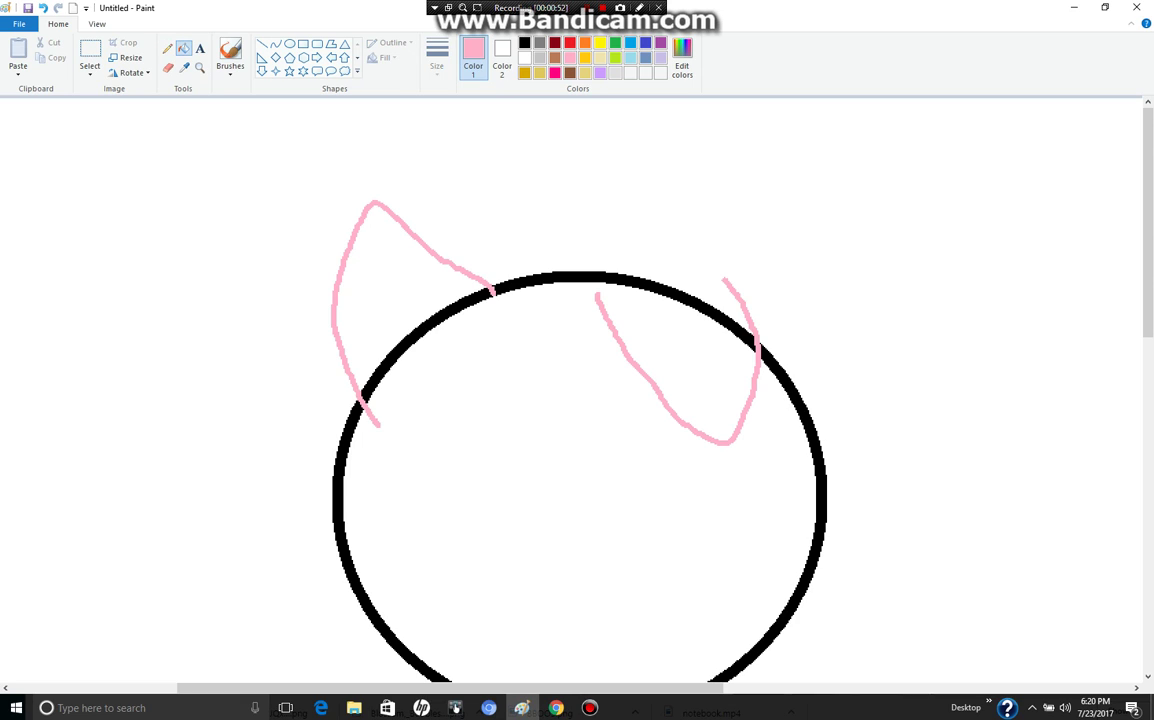
{"action": "right_click", "coordinate": [411, 337]}
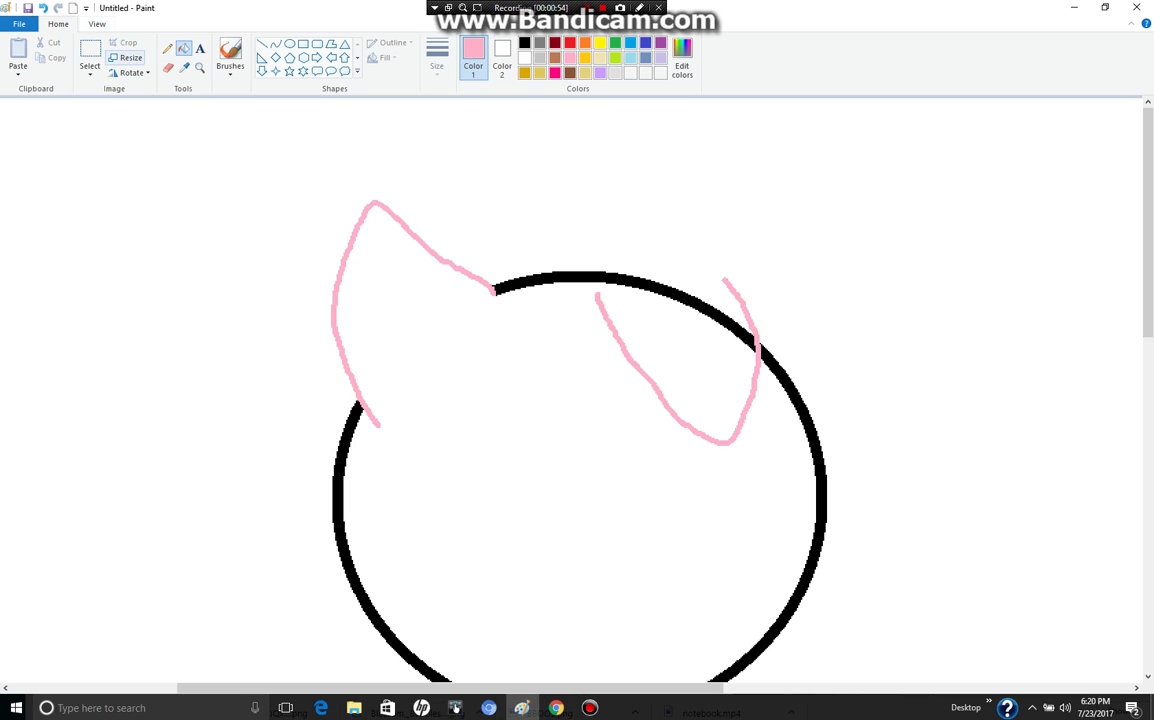
{"action": "left_click", "coordinate": [167, 48]}
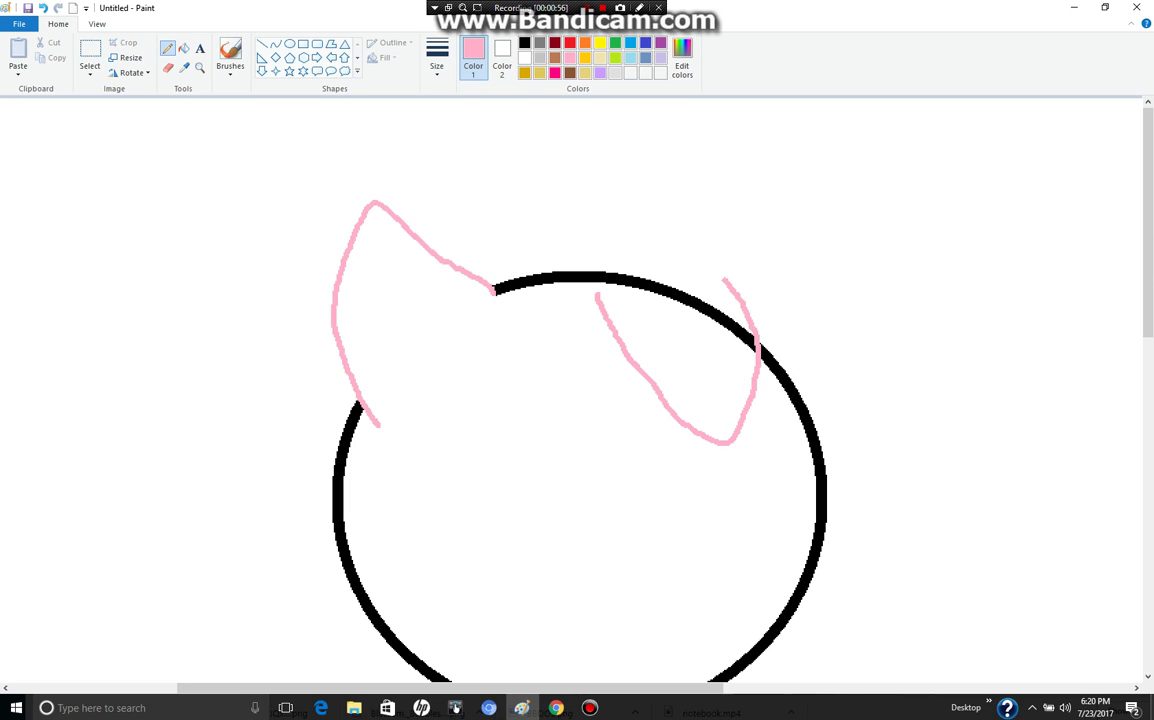
{"action": "left_click_drag", "start_coordinate": [616, 271], "coordinate": [602, 286]}
{"action": "left_click", "coordinate": [184, 48]}
{"action": "right_click", "coordinate": [690, 302]}
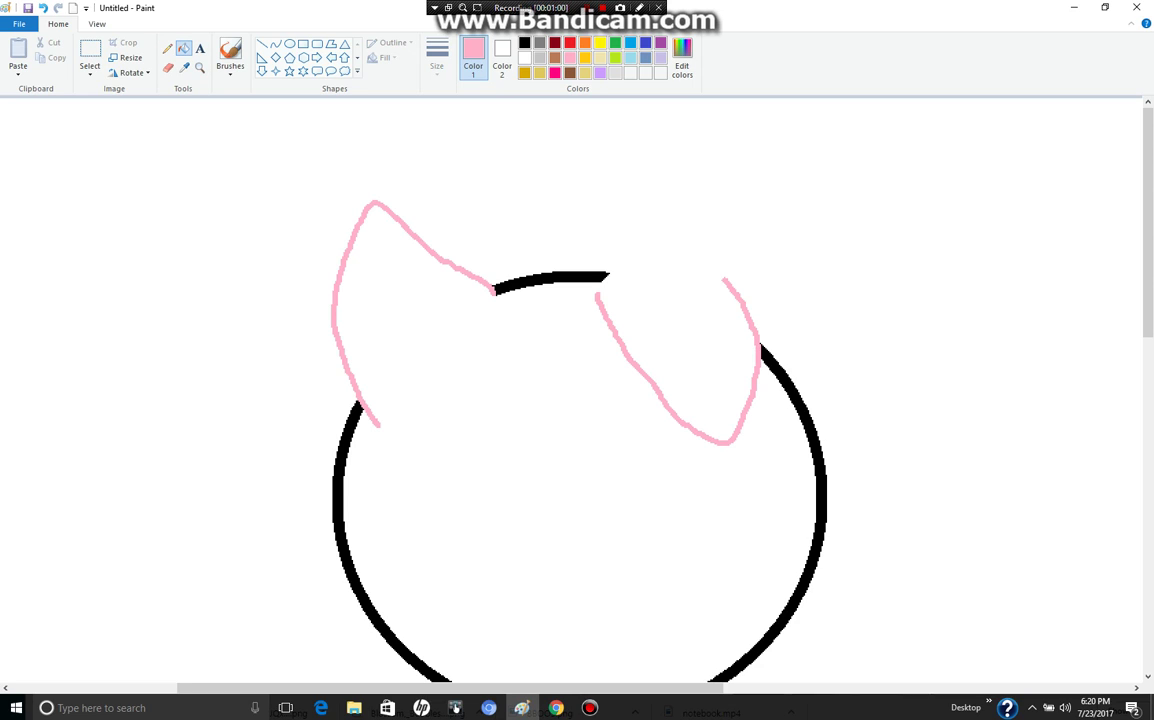
Recolour the pink outlines of both ears black with the Fill tool
{"action": "left_click", "coordinate": [524, 42]}
{"action": "left_click", "coordinate": [437, 258]}
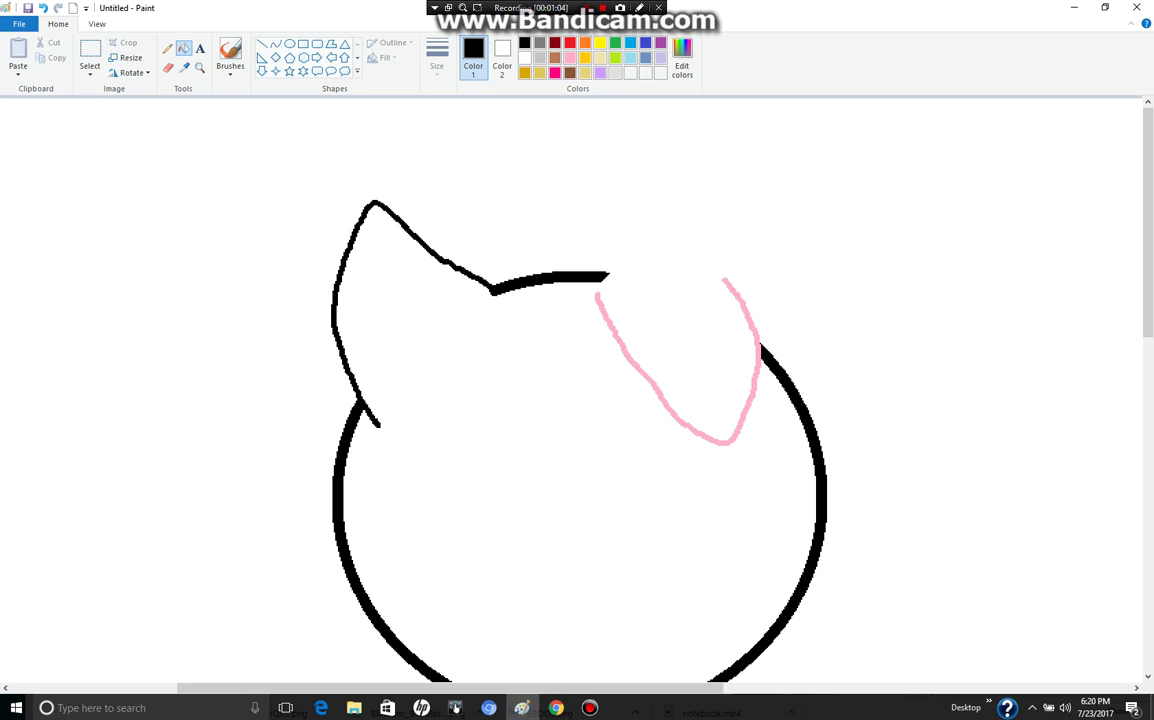
{"action": "left_click", "coordinate": [612, 326]}
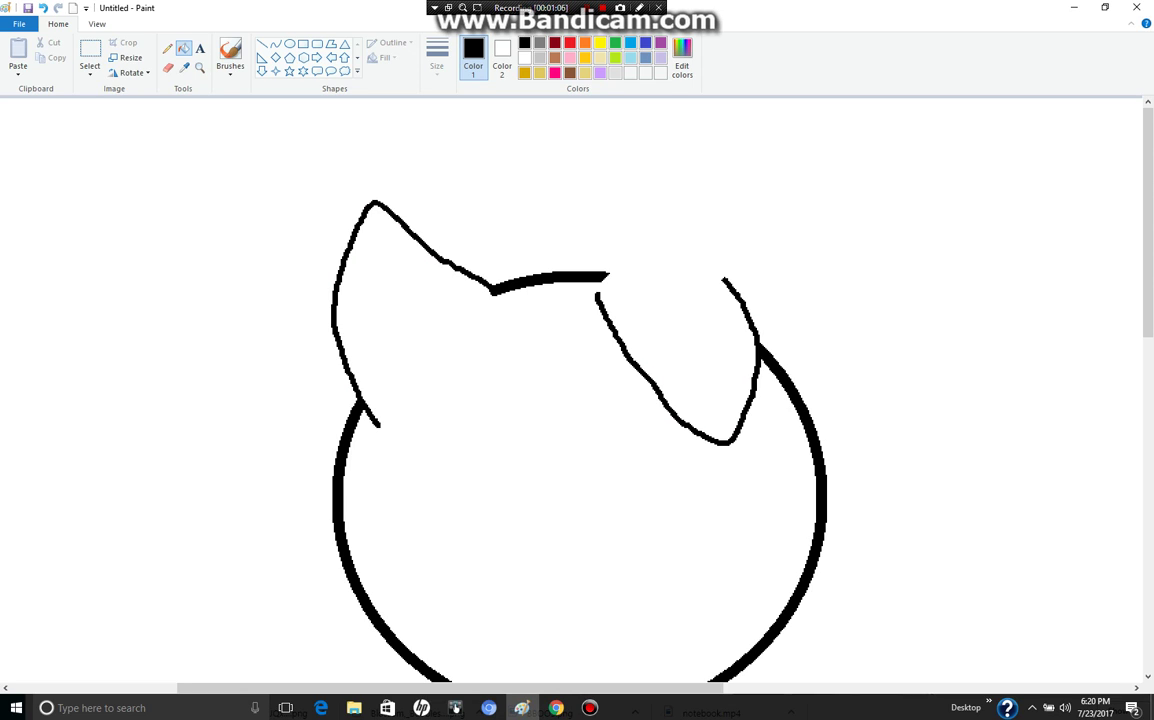
Close the open top of the folded ear with a black pencil line
{"action": "left_click", "coordinate": [167, 48]}
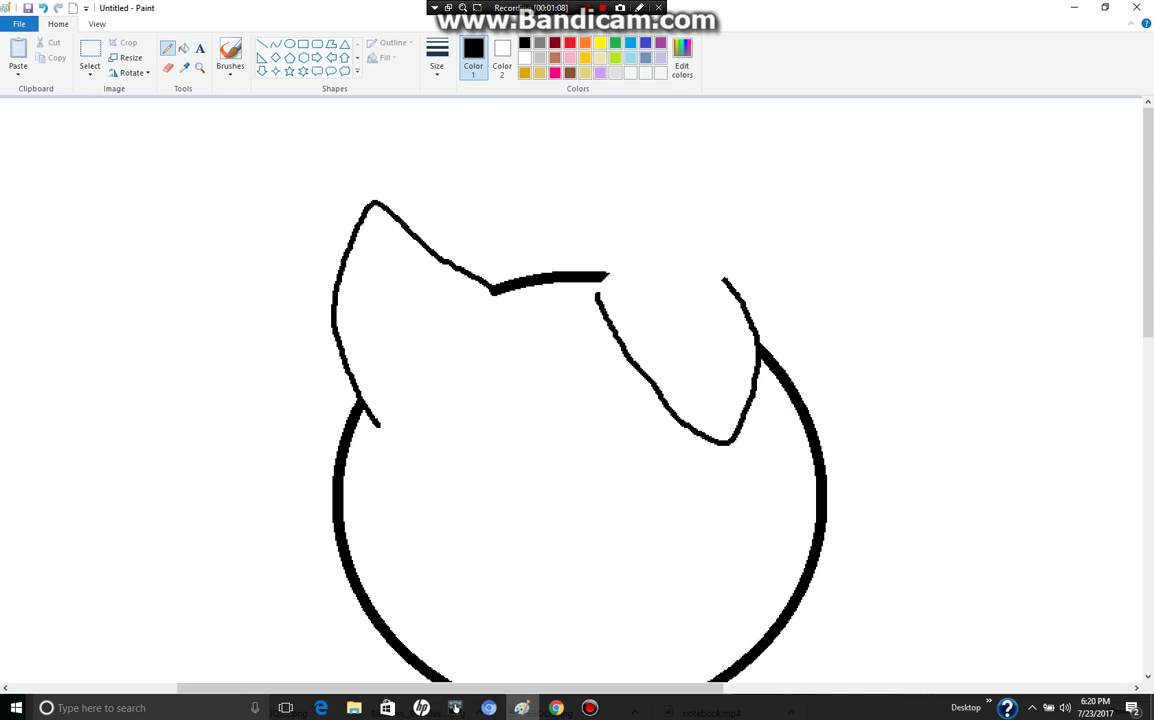
{"action": "mouse_move", "coordinate": [543, 249]}
{"action": "left_mouse_down"}
{"action": "mouse_move", "coordinate": [668, 279]}
{"action": "mouse_move", "coordinate": [680, 270]}
{"action": "mouse_move", "coordinate": [605, 273]}
{"action": "mouse_move", "coordinate": [597, 294]}
{"action": "left_mouse_up"}
{"action": "key", "text": "ctrl+z"}
Draw two equally large black circles side by side inside the head as eye outlines
{"action": "scroll", "coordinate": [577, 390], "scroll_direction": "down", "scroll_amount": 5}
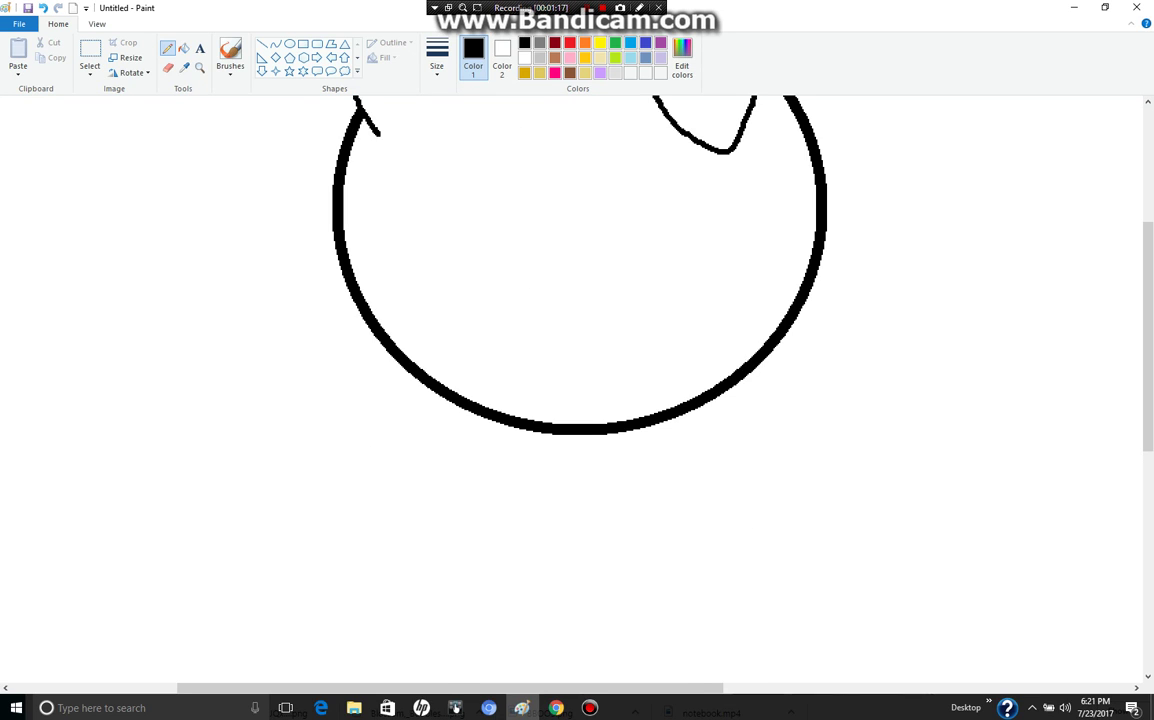
{"action": "scroll", "coordinate": [577, 390], "scroll_direction": "up", "scroll_amount": 3}
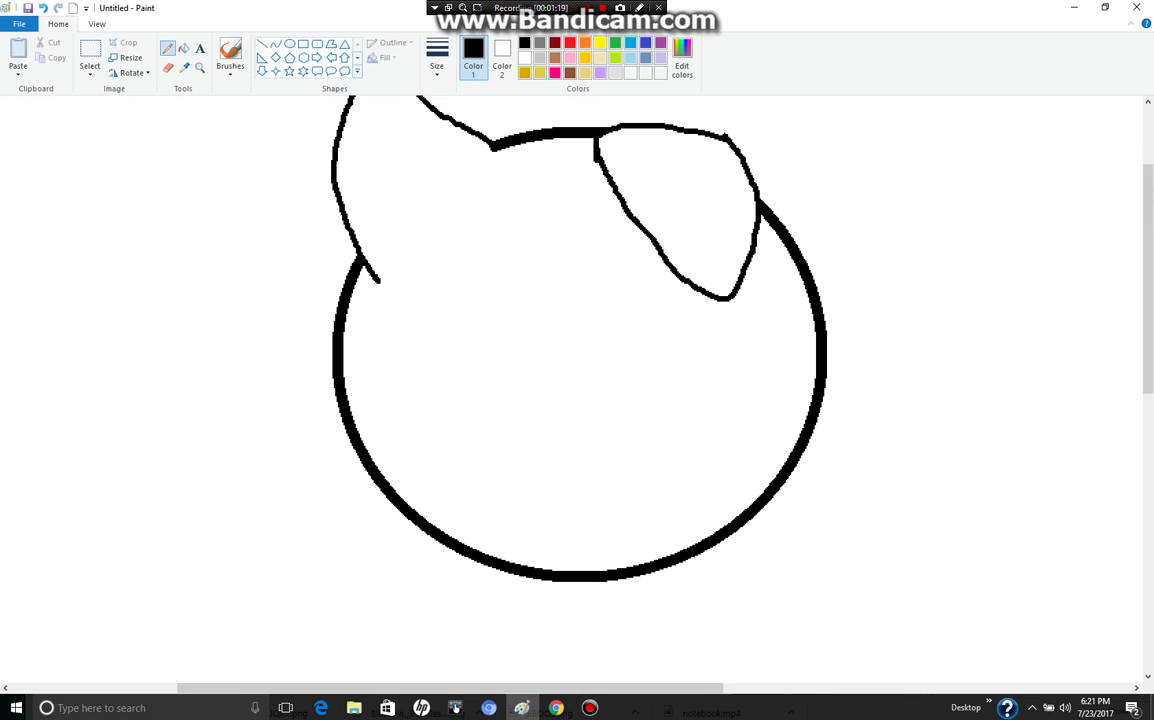
{"action": "left_click", "coordinate": [289, 44]}
{"action": "left_click_drag", "start_coordinate": [393, 317], "coordinate": [569, 482]}
{"action": "left_click_drag", "start_coordinate": [518, 374], "coordinate": [518, 352]}
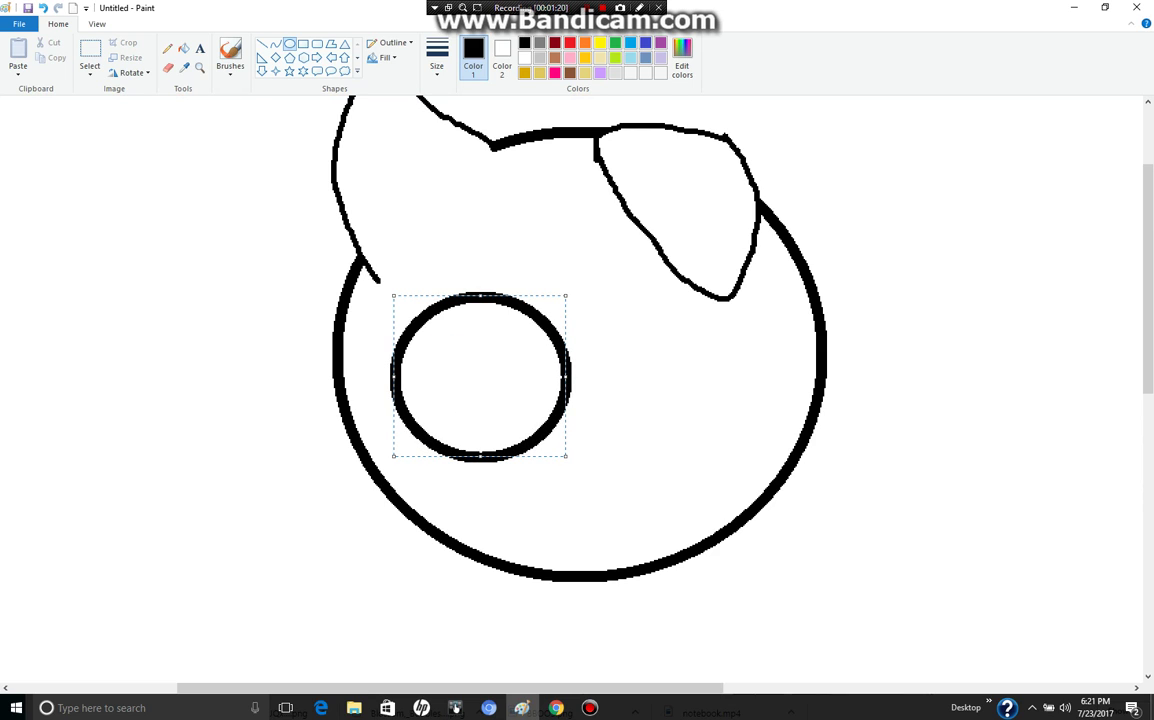
{"action": "right_click", "coordinate": [518, 352]}
{"action": "key", "text": "Escape"}
{"action": "left_click_drag", "start_coordinate": [590, 298], "coordinate": [766, 472]}
{"action": "left_click", "coordinate": [184, 48]}
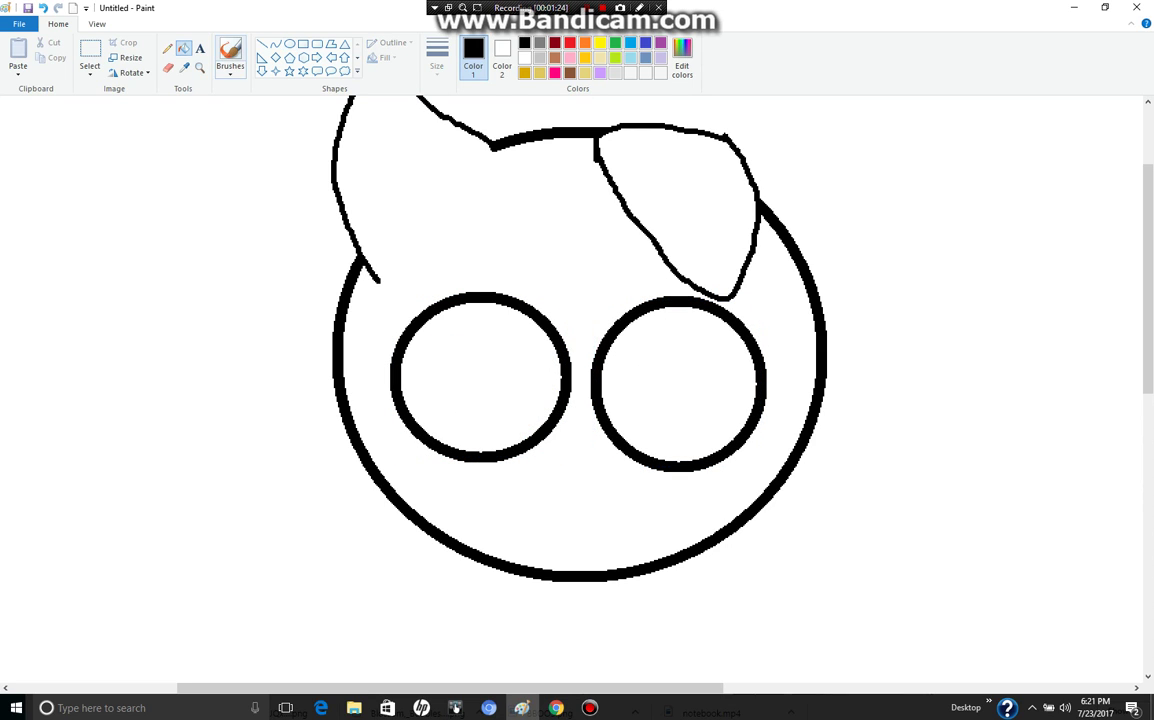
Draw a large oval highlight and a small overlapping round highlight inside the left eye
{"action": "left_click", "coordinate": [289, 44]}
{"action": "left_click_drag", "start_coordinate": [447, 331], "coordinate": [546, 402]}
{"action": "left_click_drag", "start_coordinate": [497, 366], "coordinate": [483, 348]}
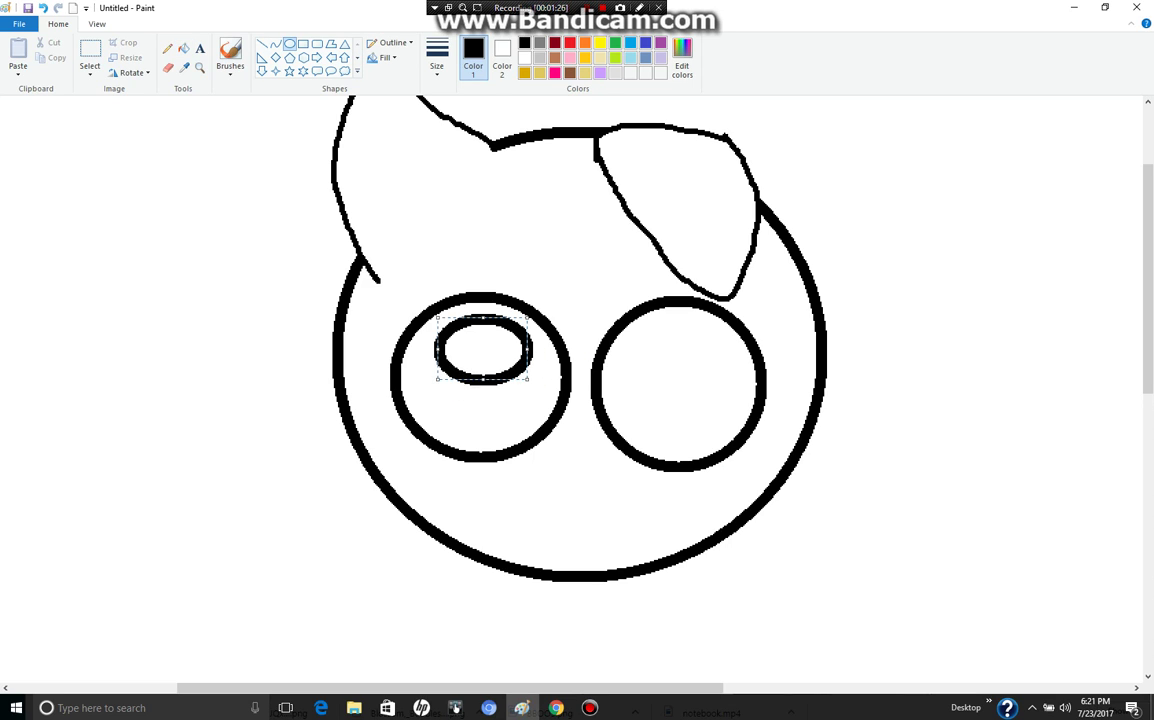
{"action": "left_click_drag", "start_coordinate": [531, 382], "coordinate": [528, 388]}
{"action": "left_click", "coordinate": [640, 335]}
{"action": "left_click_drag", "start_coordinate": [432, 364], "coordinate": [474, 404]}
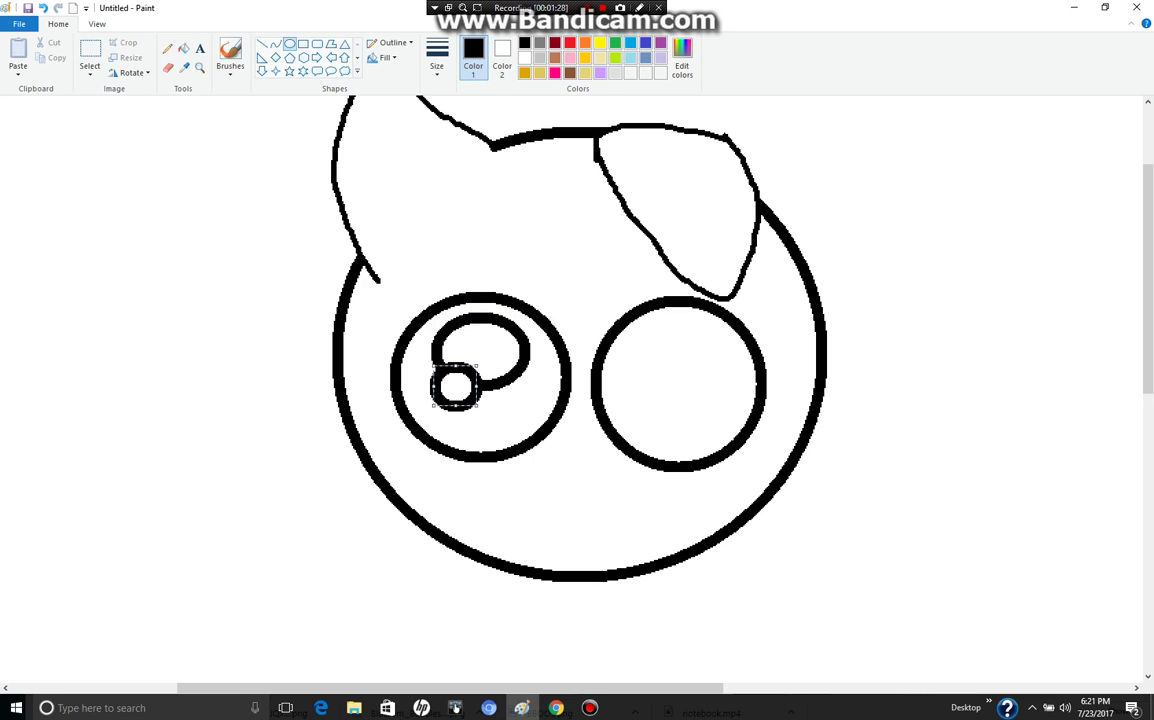
Draw a tall oval highlight and a small overlapping round highlight inside the right eye
{"action": "left_click_drag", "start_coordinate": [650, 320], "coordinate": [726, 419]}
{"action": "mouse_move", "coordinate": [690, 372]}
{"action": "left_mouse_down"}
{"action": "mouse_move", "coordinate": [687, 349]}
{"action": "mouse_move", "coordinate": [696, 418]}
{"action": "mouse_move", "coordinate": [709, 429]}
{"action": "left_mouse_up"}
{"action": "left_click", "coordinate": [643, 400]}
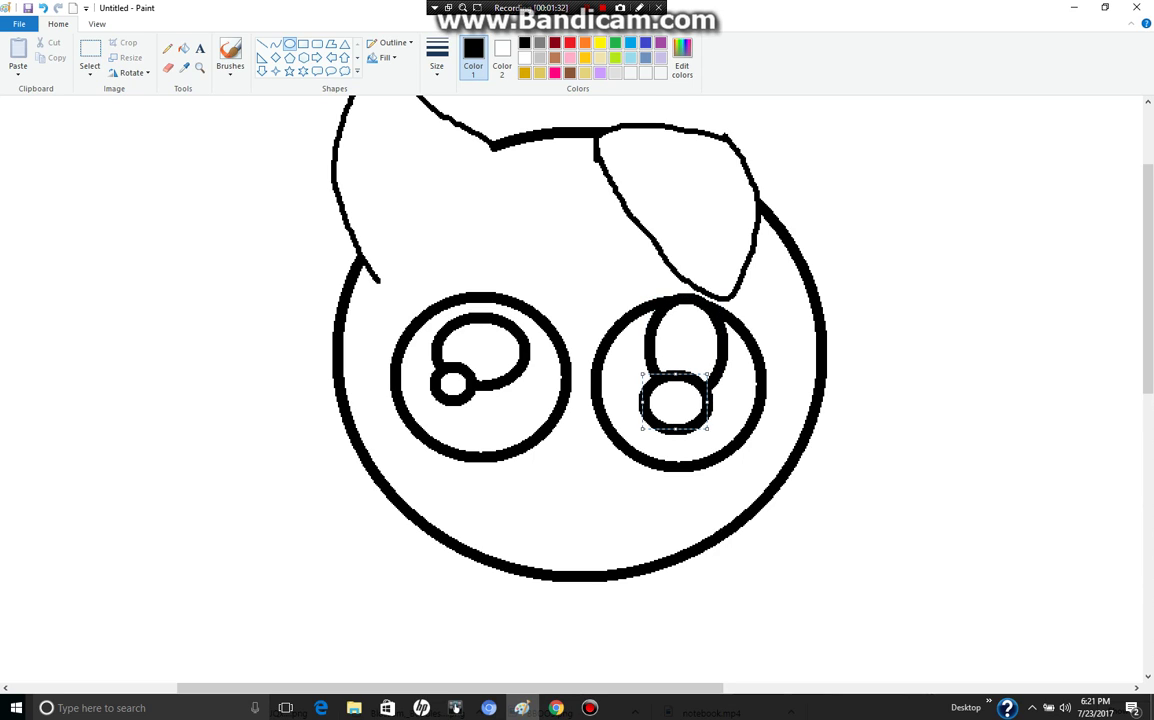
{"action": "key", "text": "ctrl+z"}
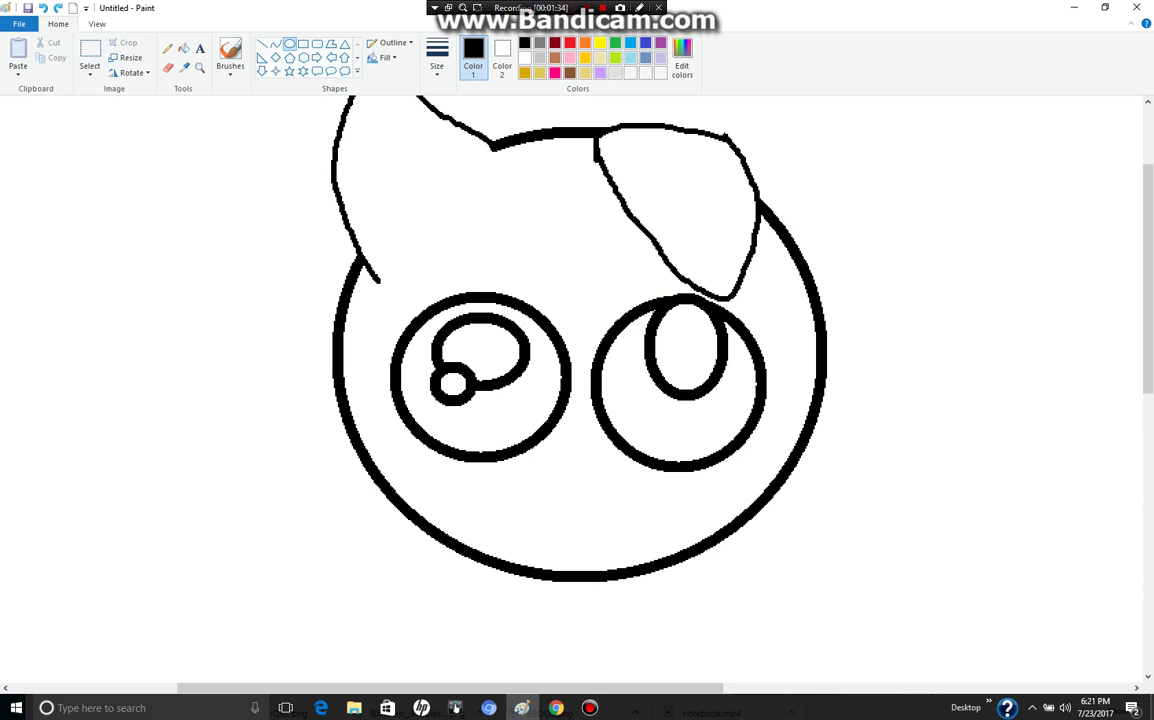
{"action": "left_click_drag", "start_coordinate": [629, 360], "coordinate": [675, 398]}
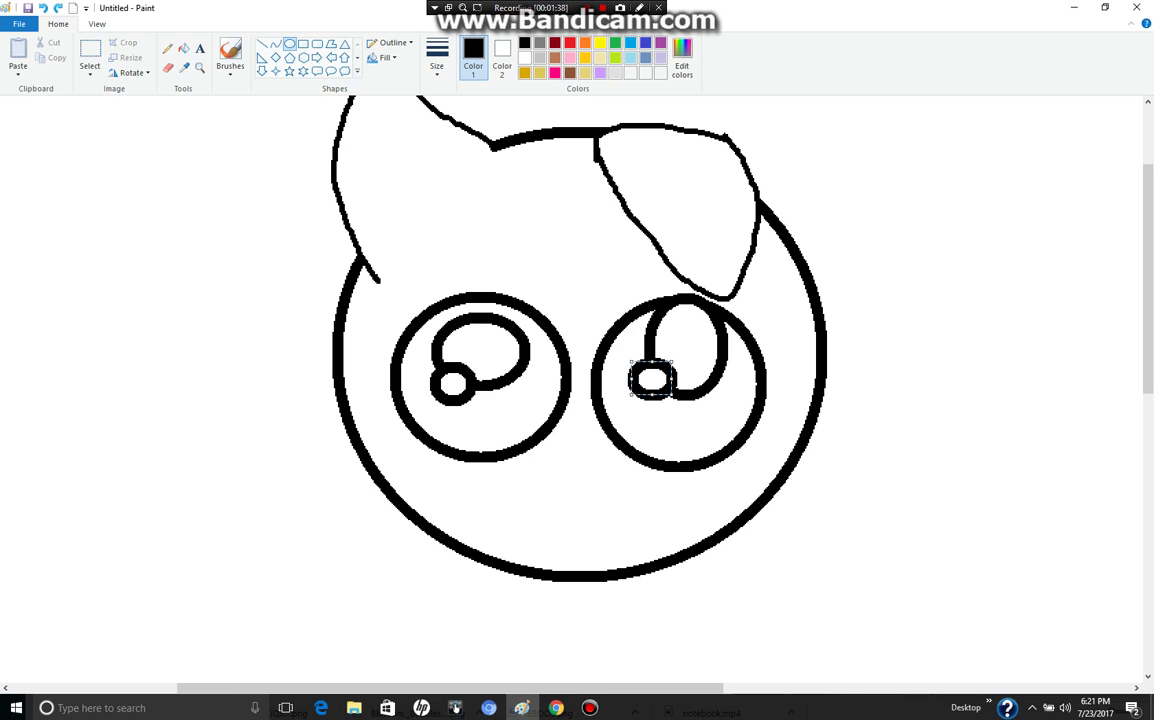
Fill both eyes with black around their white highlights
{"action": "left_click", "coordinate": [184, 48]}
{"action": "left_click", "coordinate": [457, 308]}
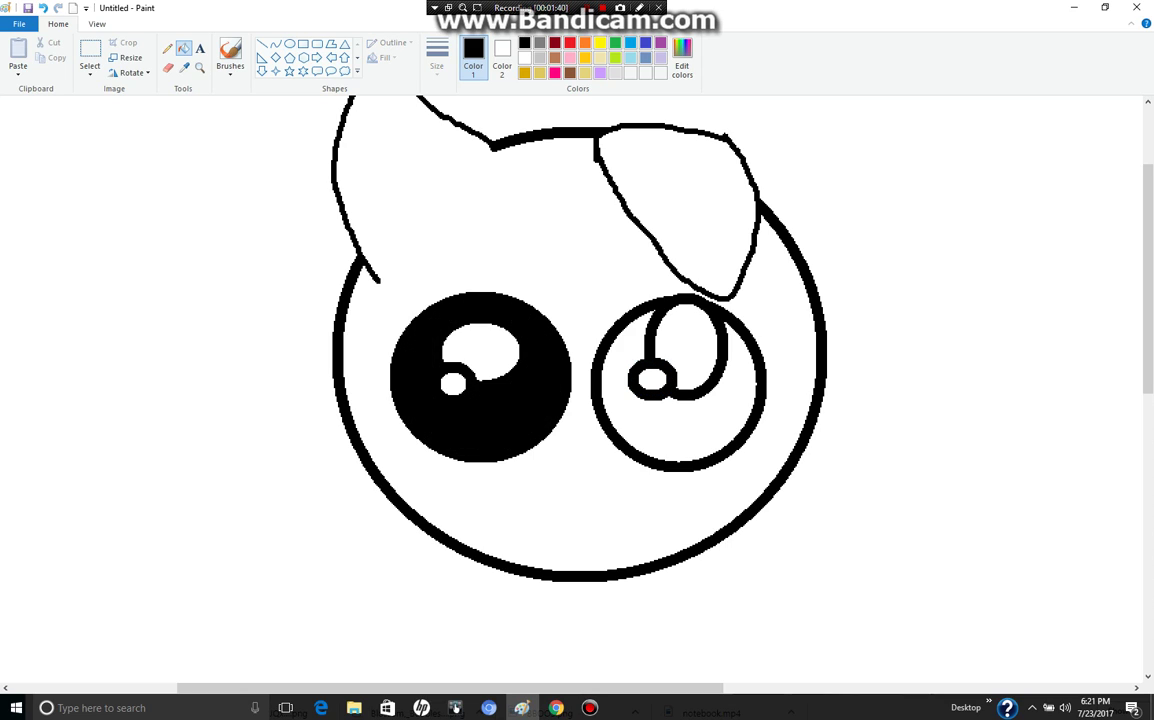
{"action": "left_click", "coordinate": [655, 312]}
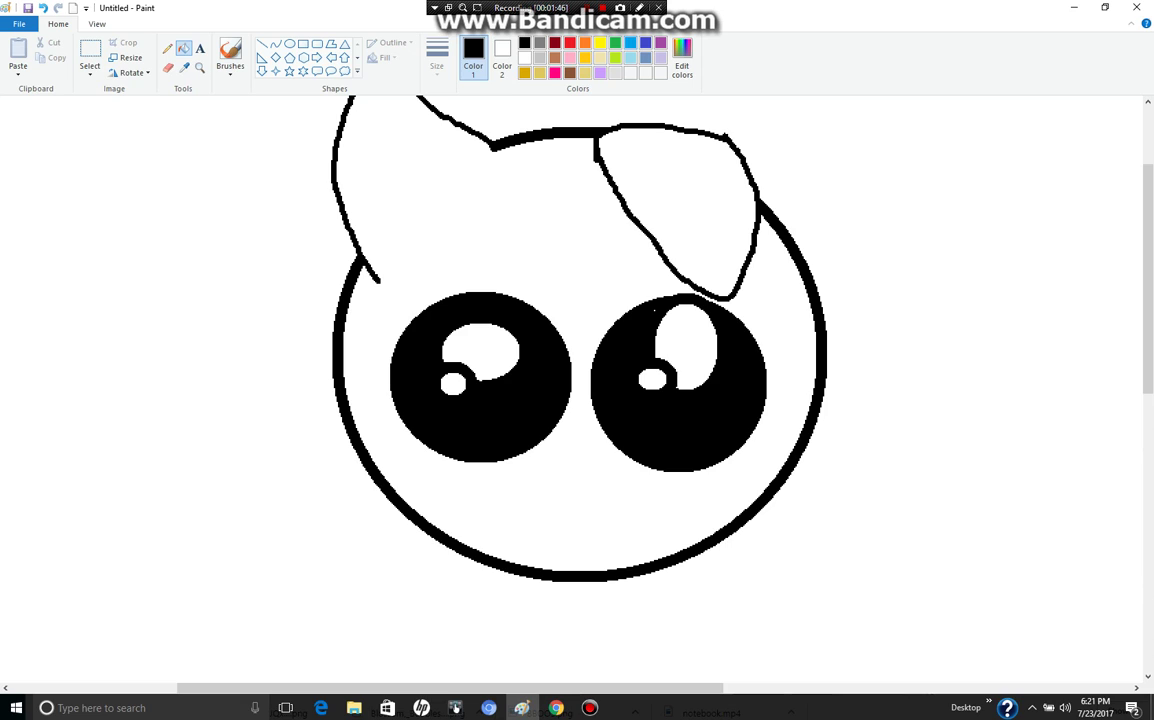
{"action": "left_click", "coordinate": [630, 42]}
{"action": "left_click", "coordinate": [690, 340]}
{"action": "left_click", "coordinate": [652, 378]}
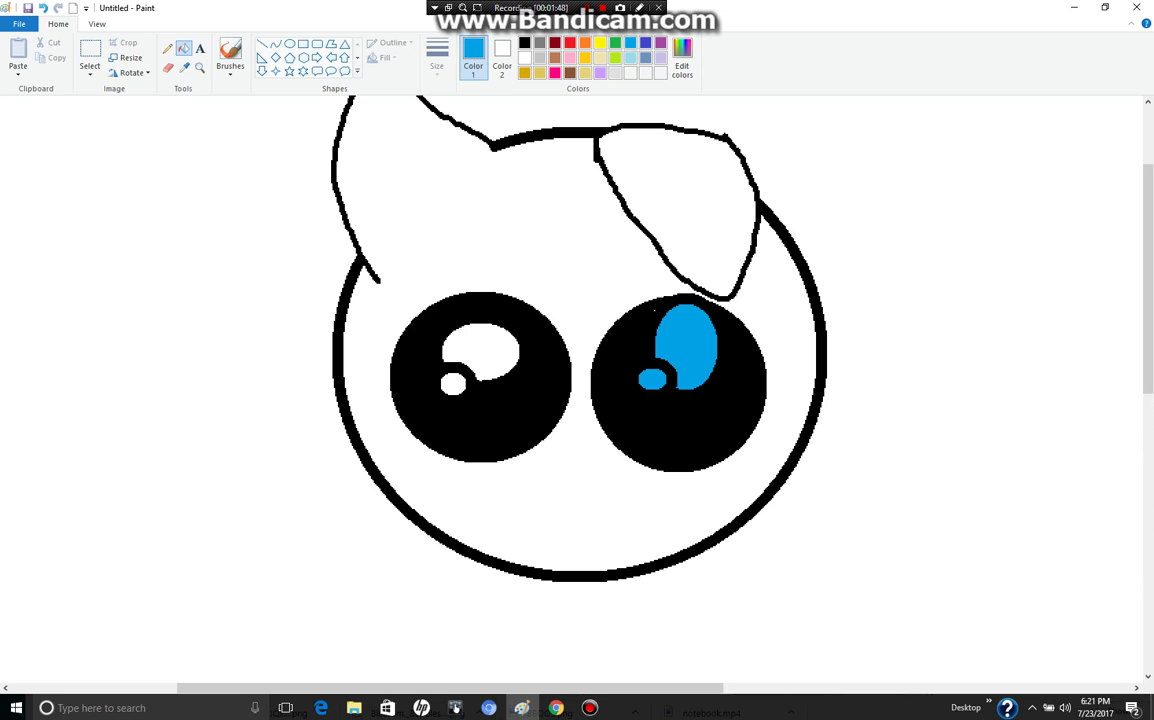
{"action": "key", "text": "ctrl+z"}
{"action": "key", "text": "ctrl+z"}
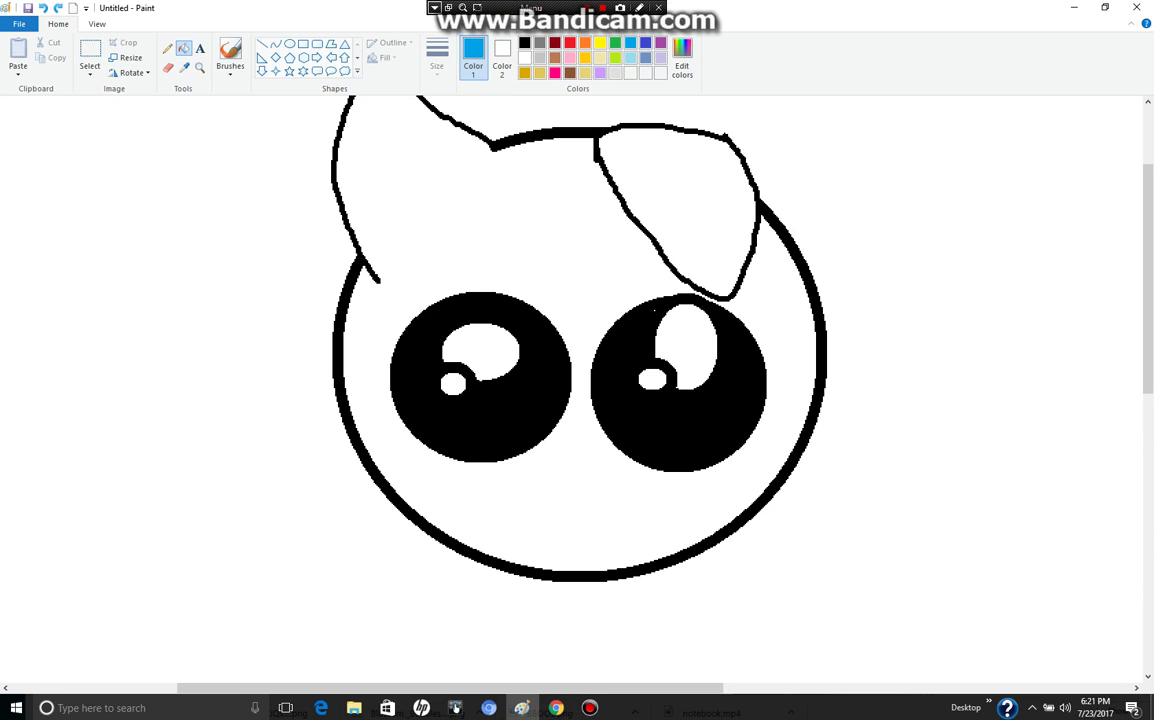
Draw a small half-round nose below the eyes and a two-part smiling mouth beneath it with black curves
{"action": "left_click", "coordinate": [275, 44]}
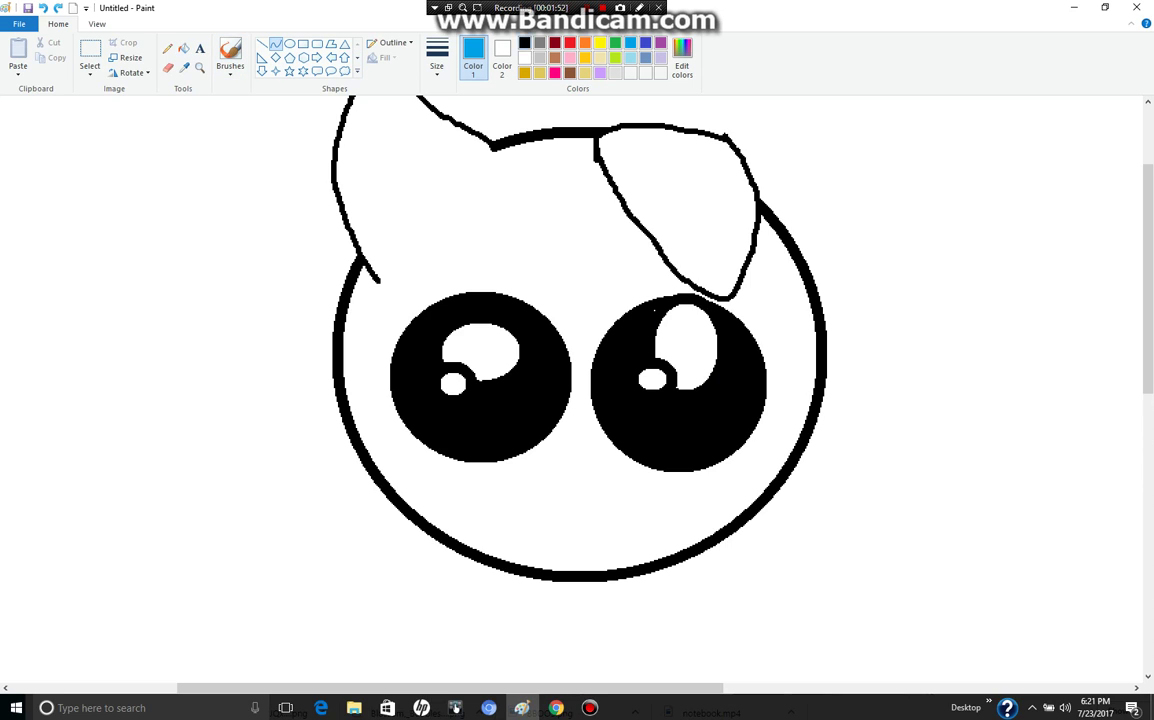
{"action": "left_click", "coordinate": [524, 42]}
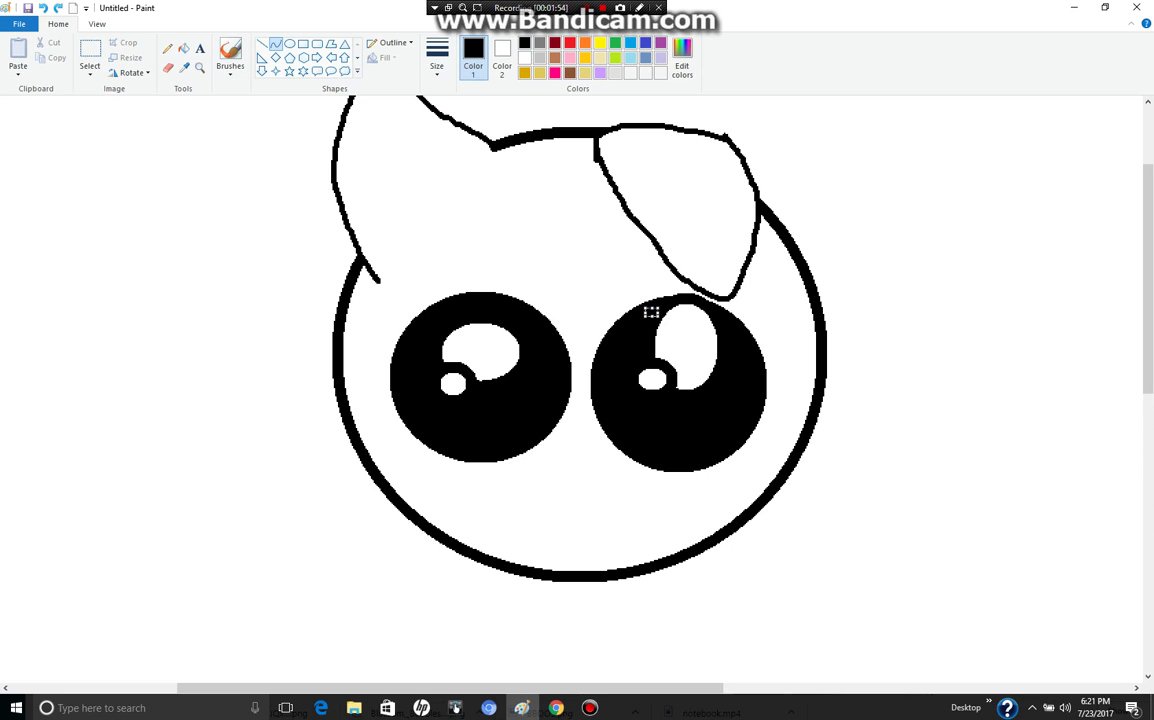
{"action": "mouse_move", "coordinate": [536, 494]}
{"action": "left_mouse_down"}
{"action": "mouse_move", "coordinate": [590, 490]}
{"action": "mouse_move", "coordinate": [537, 449]}
{"action": "mouse_move", "coordinate": [589, 447]}
{"action": "mouse_move", "coordinate": [551, 490]}
{"action": "mouse_move", "coordinate": [581, 489]}
{"action": "left_mouse_up"}
{"action": "mouse_move", "coordinate": [562, 491]}
{"action": "left_mouse_down"}
{"action": "mouse_move", "coordinate": [513, 550]}
{"action": "mouse_move", "coordinate": [484, 497]}
{"action": "mouse_move", "coordinate": [588, 565]}
{"action": "left_mouse_up"}
{"action": "left_click", "coordinate": [562, 503]}
{"action": "mouse_move", "coordinate": [512, 530]}
{"action": "left_mouse_down"}
{"action": "mouse_move", "coordinate": [485, 536]}
{"action": "mouse_move", "coordinate": [532, 522]}
{"action": "left_mouse_up"}
{"action": "left_click_drag", "start_coordinate": [643, 509], "coordinate": [651, 503]}
{"action": "key", "text": "ctrl+z"}
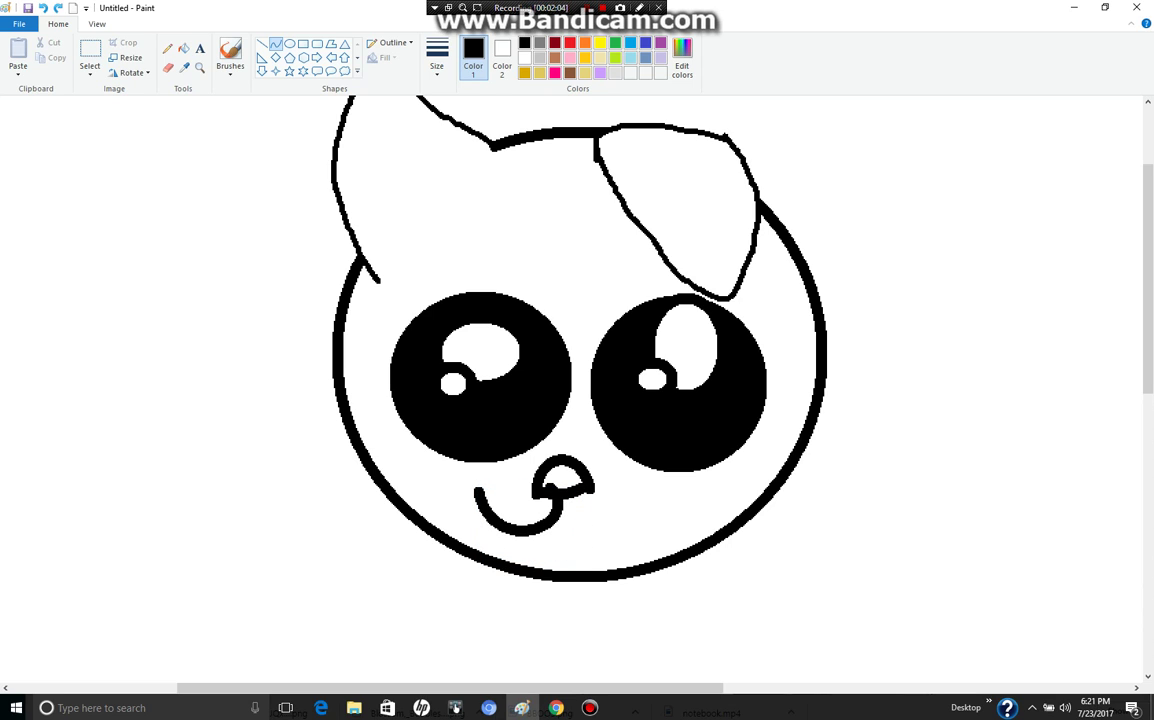
{"action": "mouse_move", "coordinate": [559, 495]}
{"action": "left_mouse_down"}
{"action": "mouse_move", "coordinate": [640, 529]}
{"action": "mouse_move", "coordinate": [568, 541]}
{"action": "mouse_move", "coordinate": [601, 549]}
{"action": "left_mouse_up"}
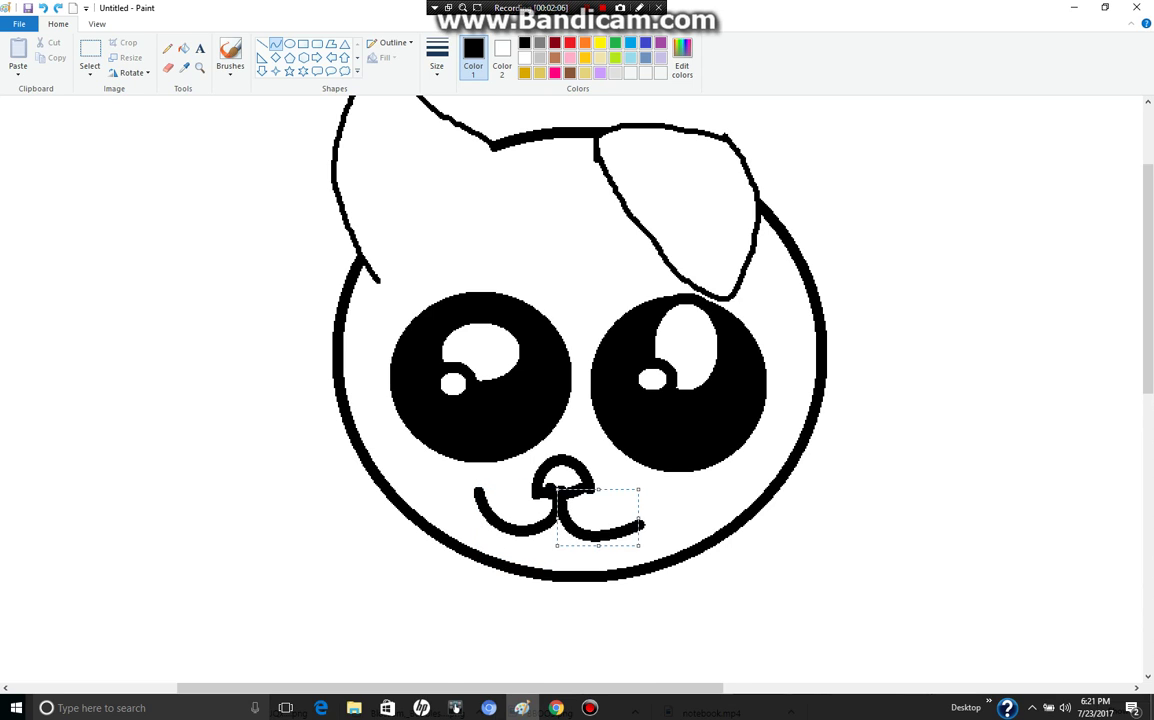
Draw a slightly slanted black line down from the head for the body's left side, ending in an oval foot
{"action": "scroll", "coordinate": [601, 545], "scroll_direction": "up", "scroll_amount": 3}
{"action": "scroll", "coordinate": [577, 390], "scroll_direction": "down", "scroll_amount": 10}
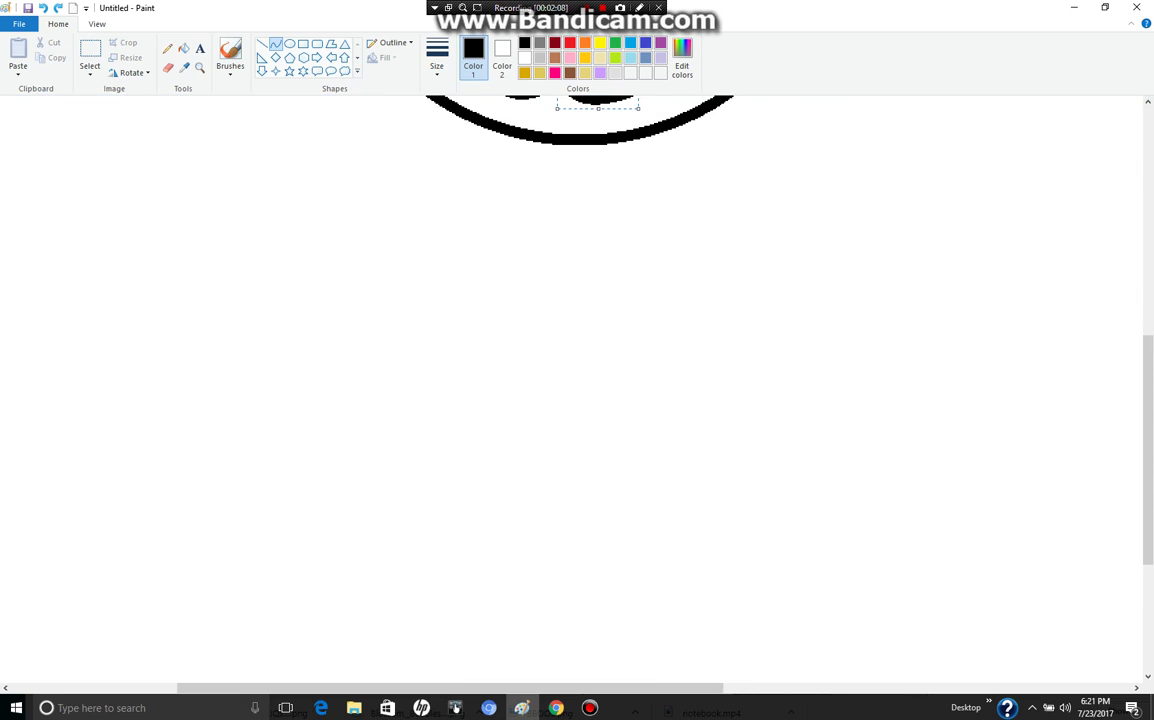
{"action": "left_click_drag", "start_coordinate": [505, 133], "coordinate": [470, 315]}
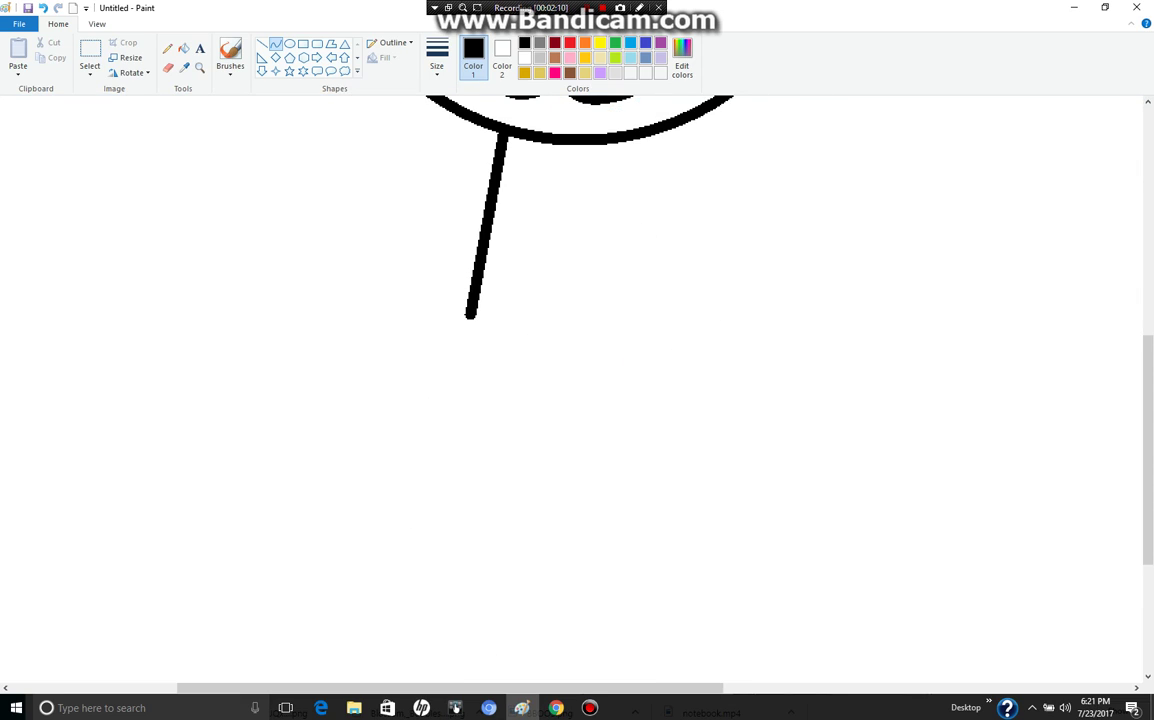
{"action": "left_click", "coordinate": [470, 315]}
{"action": "mouse_move", "coordinate": [478, 270]}
{"action": "left_mouse_down"}
{"action": "mouse_move", "coordinate": [368, 337]}
{"action": "mouse_move", "coordinate": [276, 262]}
{"action": "left_mouse_up"}
{"action": "key", "text": "ctrl+z"}
{"action": "left_click", "coordinate": [289, 43]}
{"action": "left_click_drag", "start_coordinate": [406, 265], "coordinate": [555, 351]}
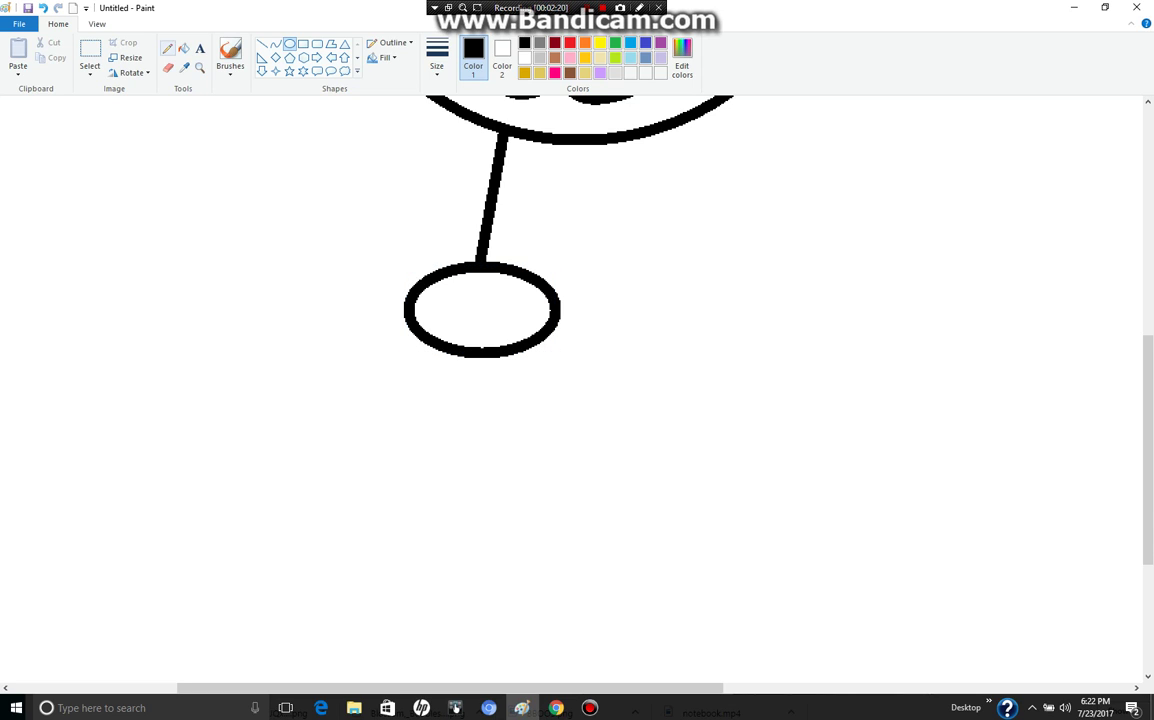
Draw a vertical black line for the body's right side and a larger oval foot overlapping the left foot
{"action": "left_click", "coordinate": [184, 48]}
{"action": "left_click", "coordinate": [275, 44]}
{"action": "left_click_drag", "start_coordinate": [664, 129], "coordinate": [670, 320]}
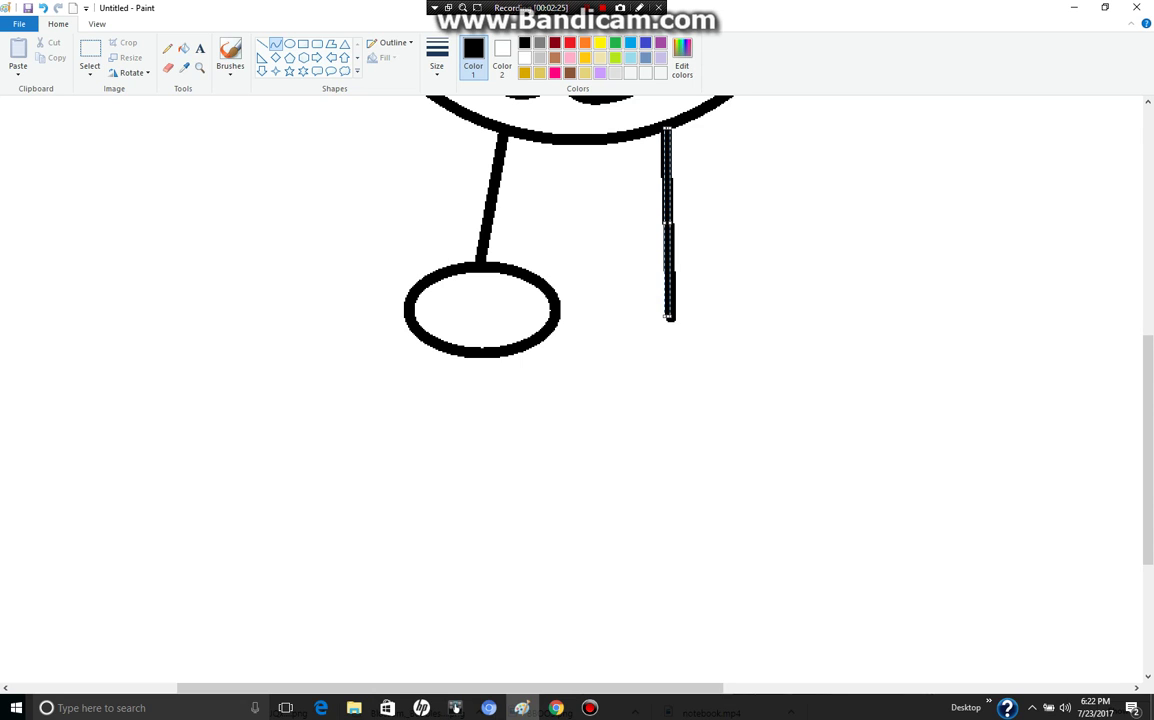
{"action": "left_click", "coordinate": [289, 44]}
{"action": "left_click_drag", "start_coordinate": [537, 253], "coordinate": [726, 361]}
{"action": "scroll", "coordinate": [726, 361], "scroll_direction": "up", "scroll_amount": 5}
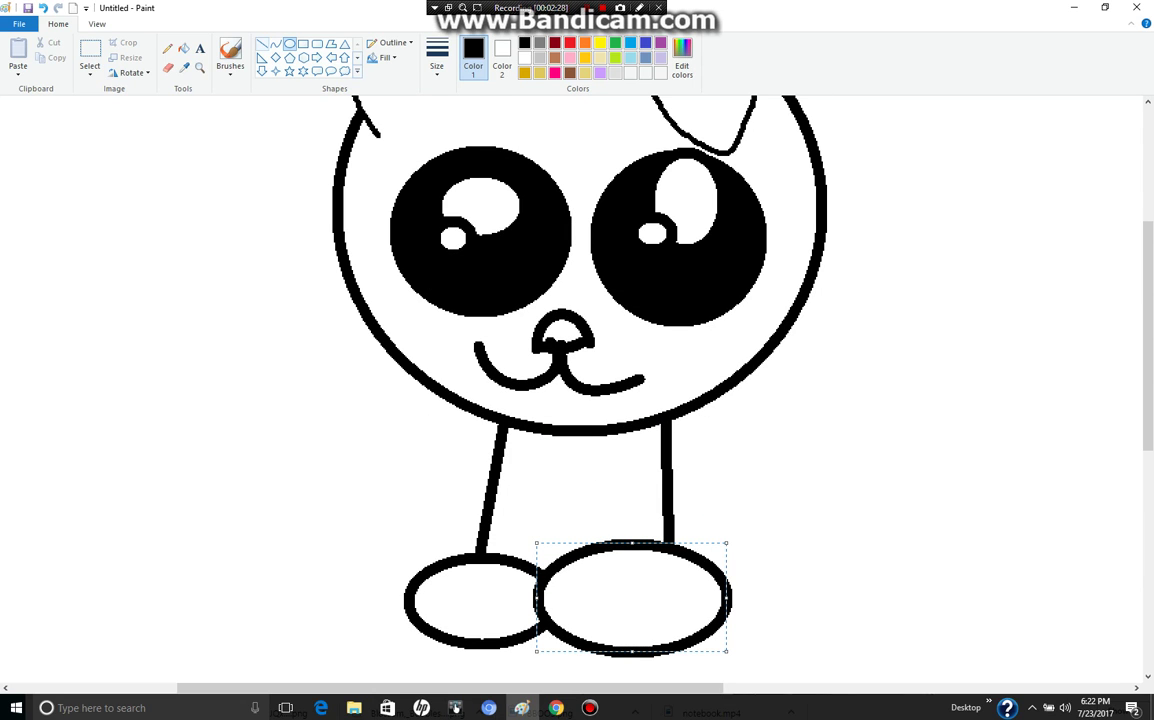
{"action": "left_click", "coordinate": [275, 44]}
{"action": "mouse_move", "coordinate": [478, 551]}
{"action": "left_mouse_down"}
{"action": "mouse_move", "coordinate": [319, 448]}
{"action": "mouse_move", "coordinate": [315, 429]}
{"action": "left_mouse_up"}
{"action": "mouse_move", "coordinate": [291, 480]}
{"action": "left_mouse_down"}
{"action": "mouse_move", "coordinate": [276, 499]}
{"action": "mouse_move", "coordinate": [275, 488]}
{"action": "left_mouse_up"}
{"action": "left_click_drag", "start_coordinate": [268, 486], "coordinate": [255, 470]}
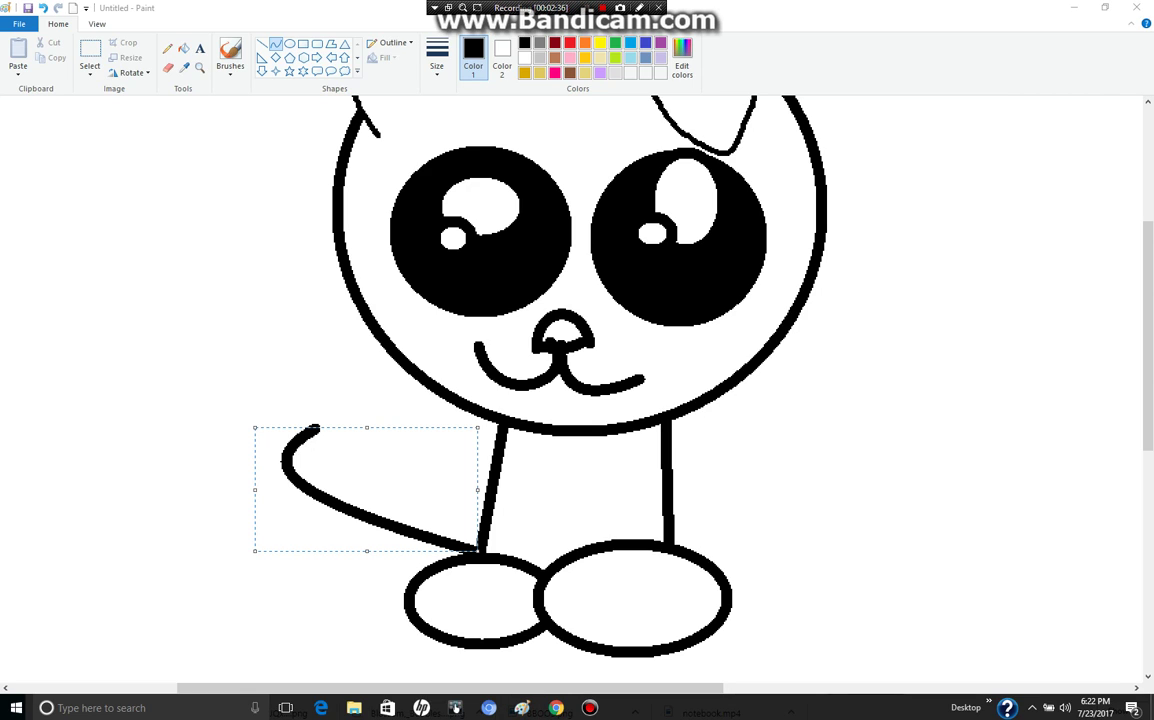
{"action": "mouse_move", "coordinate": [255, 428]}
{"action": "left_mouse_down"}
{"action": "mouse_move", "coordinate": [291, 425]}
{"action": "mouse_move", "coordinate": [180, 450]}
{"action": "left_mouse_up"}
{"action": "left_click", "coordinate": [237, 392]}
{"action": "mouse_move", "coordinate": [246, 408]}
{"action": "left_mouse_down"}
{"action": "mouse_move", "coordinate": [257, 386]}
{"action": "mouse_move", "coordinate": [312, 360]}
{"action": "left_mouse_up"}
{"action": "left_click_drag", "start_coordinate": [215, 370], "coordinate": [172, 359]}
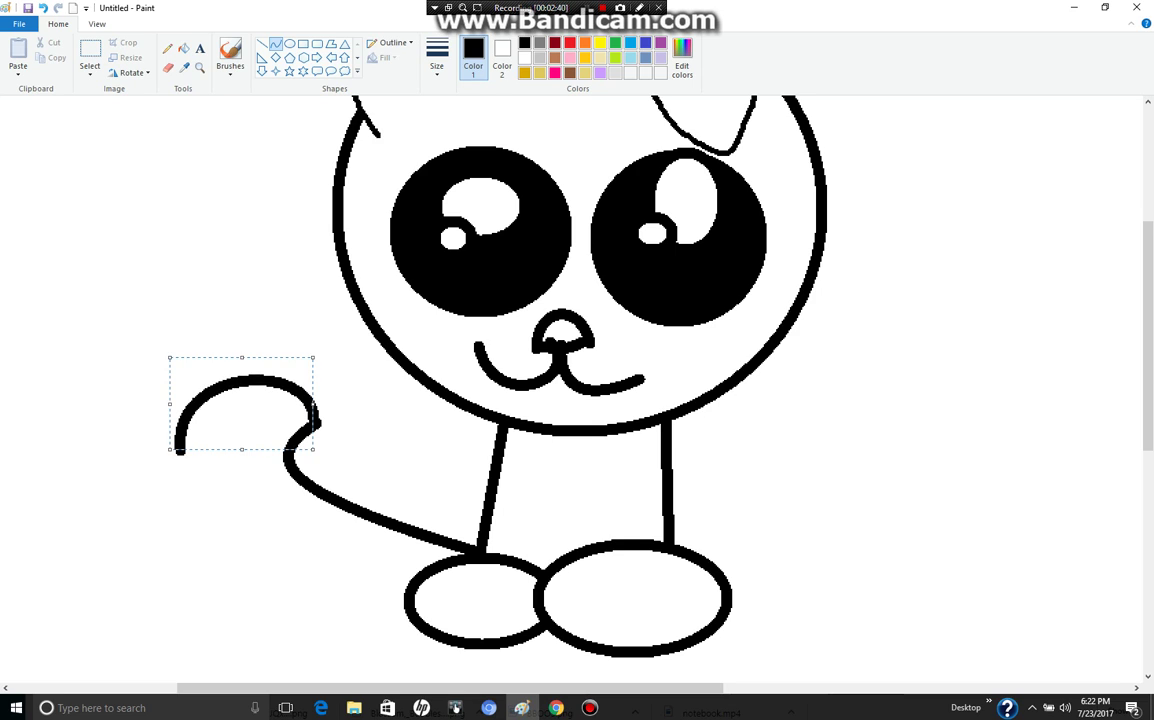
{"action": "key", "text": "ctrl+z"}
{"action": "left_click_drag", "start_coordinate": [318, 423], "coordinate": [379, 437]}
{"action": "left_click_drag", "start_coordinate": [325, 405], "coordinate": [279, 362]}
{"action": "left_click_drag", "start_coordinate": [365, 388], "coordinate": [414, 361]}
{"action": "key", "text": "ctrl+z"}
{"action": "key", "text": "ctrl+z"}
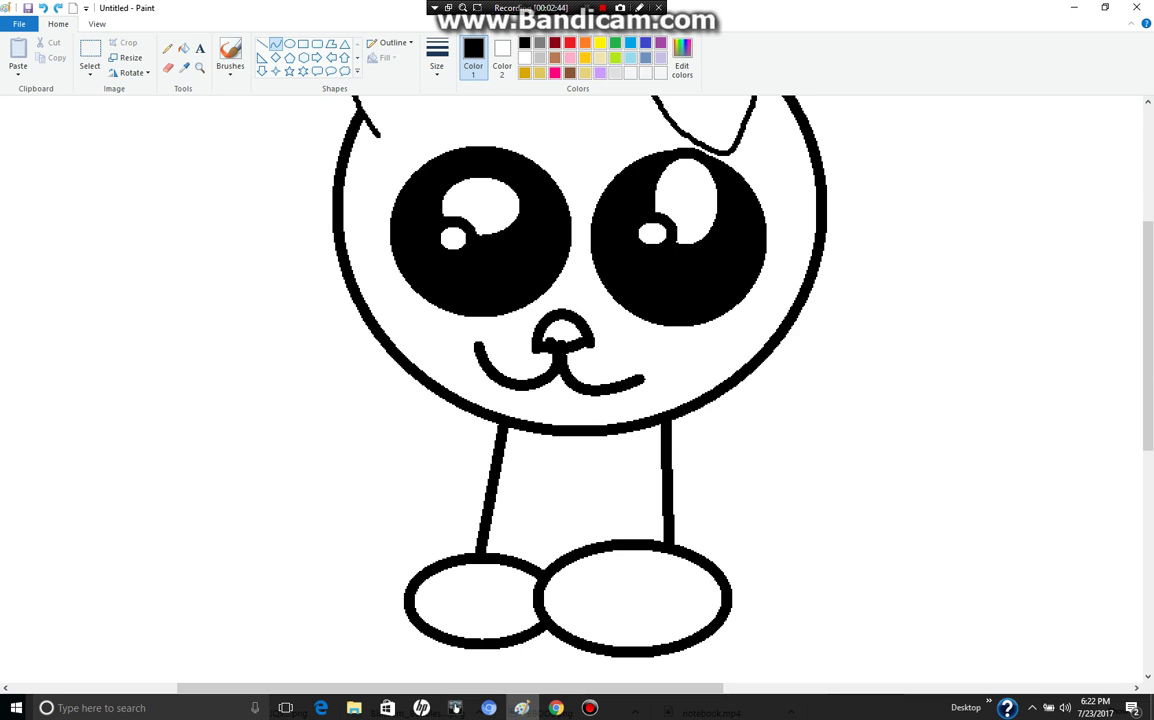
{"action": "left_click_drag", "start_coordinate": [479, 553], "coordinate": [289, 476]}
{"action": "left_click_drag", "start_coordinate": [352, 510], "coordinate": [350, 548]}
{"action": "left_click_drag", "start_coordinate": [285, 508], "coordinate": [262, 506]}
Undo the thick tail curve and draw a thin freehand outline of a curled tail joining the body and left foot
{"action": "left_click", "coordinate": [167, 48]}
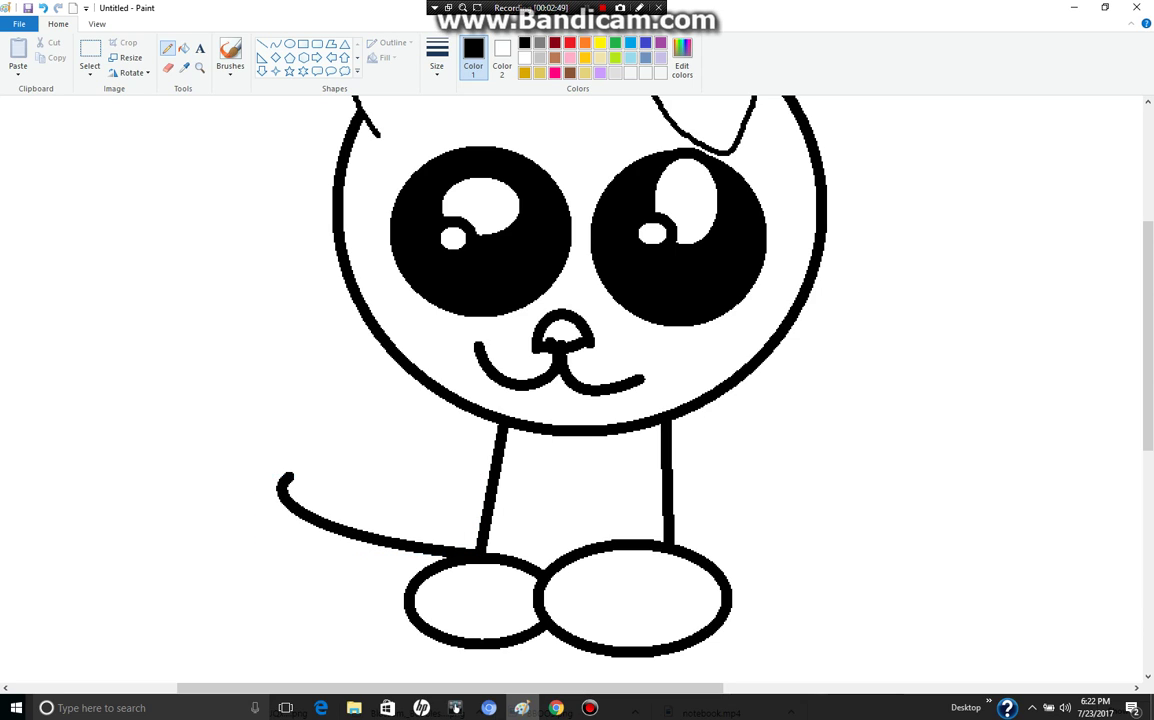
{"action": "key", "text": "ctrl+z"}
{"action": "mouse_move", "coordinate": [445, 553]}
{"action": "left_mouse_down"}
{"action": "mouse_move", "coordinate": [400, 540]}
{"action": "mouse_move", "coordinate": [352, 484]}
{"action": "mouse_move", "coordinate": [418, 488]}
{"action": "left_mouse_up"}
{"action": "mouse_move", "coordinate": [398, 442]}
{"action": "left_mouse_down"}
{"action": "mouse_move", "coordinate": [318, 448]}
{"action": "mouse_move", "coordinate": [302, 525]}
{"action": "mouse_move", "coordinate": [340, 590]}
{"action": "mouse_move", "coordinate": [405, 615]}
{"action": "left_mouse_up"}
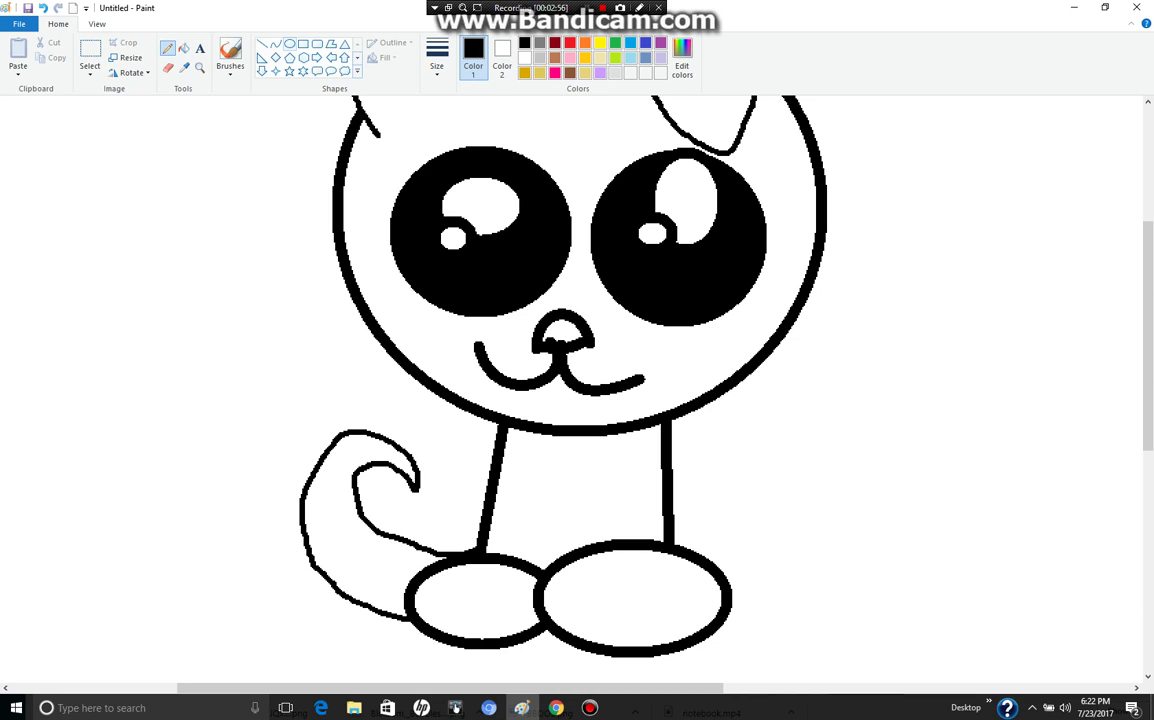
Draw two overlapping round paws at the chin, just below the mouth, and shift them into place over the body lines
{"action": "left_click", "coordinate": [289, 44]}
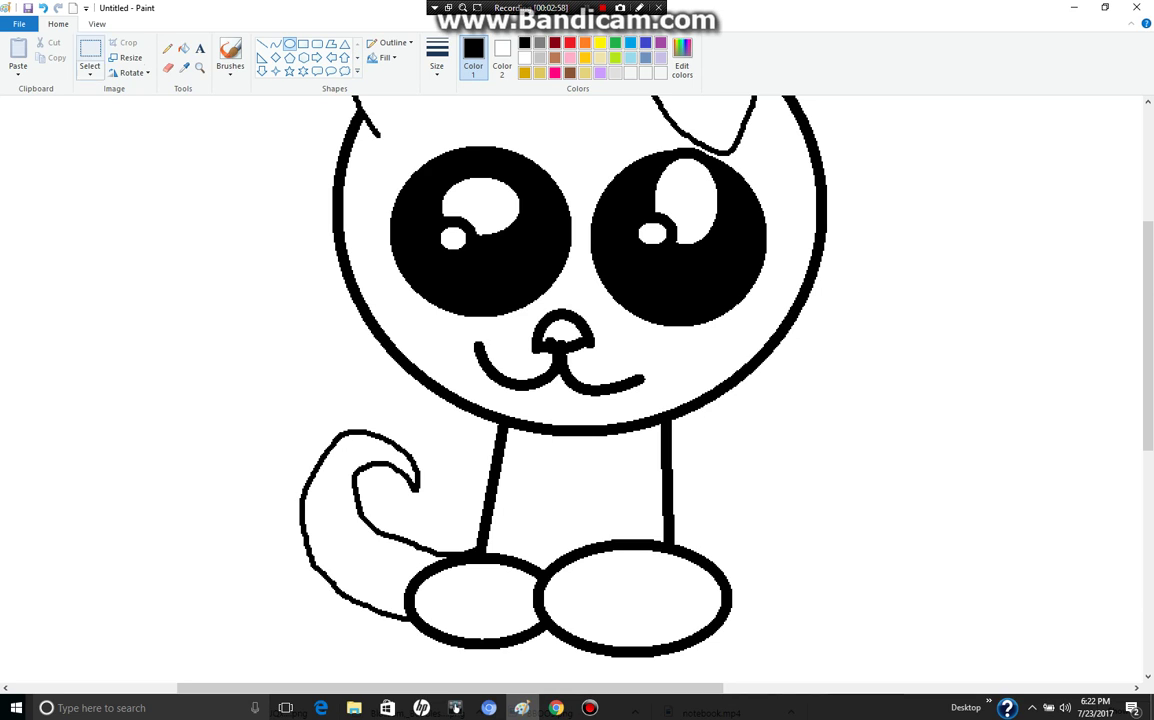
{"action": "left_click_drag", "start_coordinate": [499, 387], "coordinate": [610, 496]}
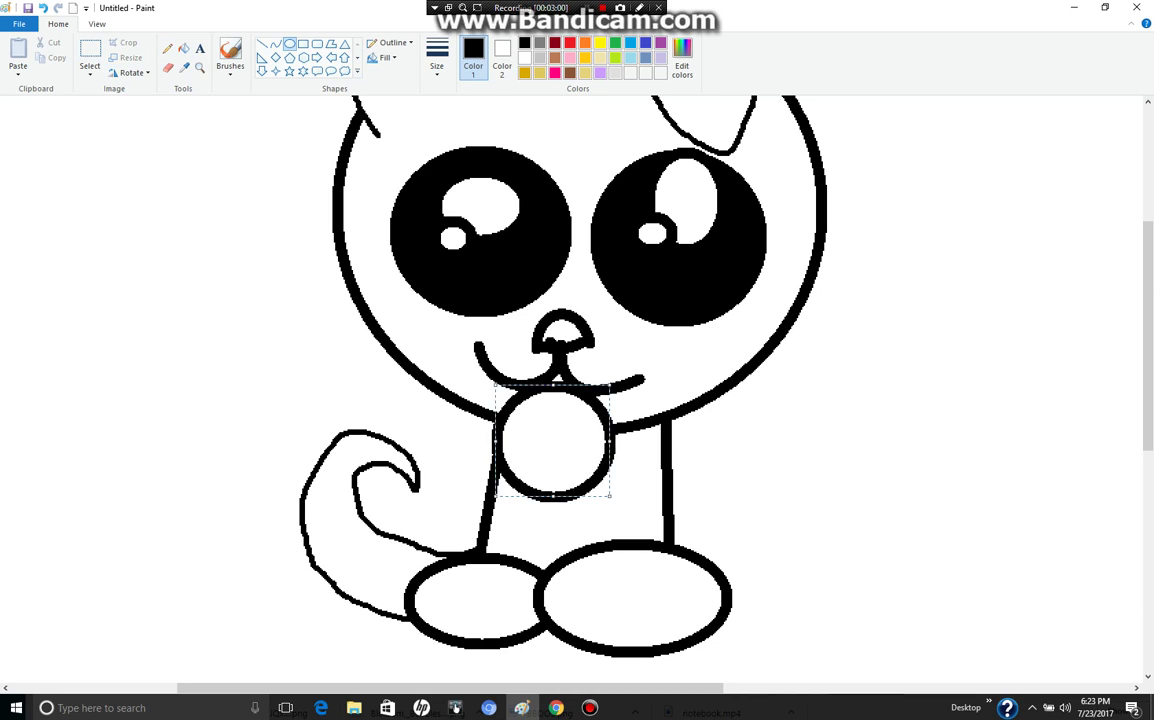
{"action": "left_click_drag", "start_coordinate": [560, 445], "coordinate": [541, 437]}
{"action": "left_click_drag", "start_coordinate": [564, 377], "coordinate": [690, 485]}
{"action": "left_click_drag", "start_coordinate": [628, 431], "coordinate": [622, 430]}
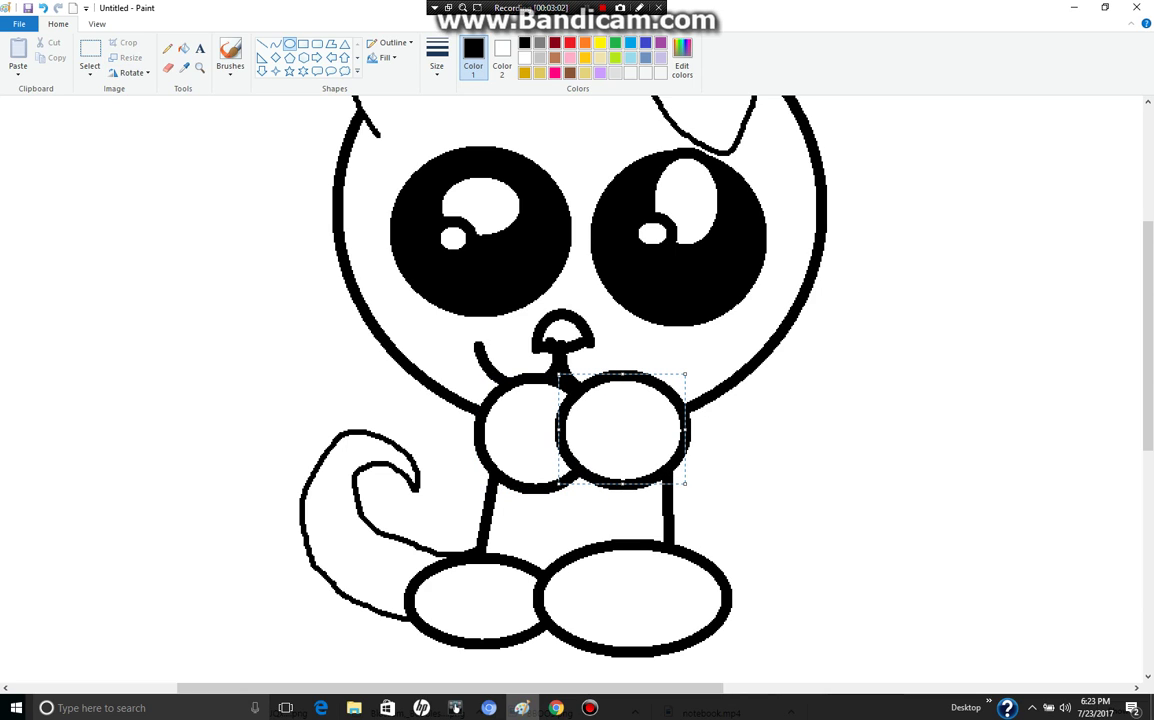
Fill the two raised paws, the head and the folded ear with gold
{"action": "left_click", "coordinate": [184, 48]}
{"action": "left_click", "coordinate": [585, 58]}
{"action": "left_click", "coordinate": [520, 430]}
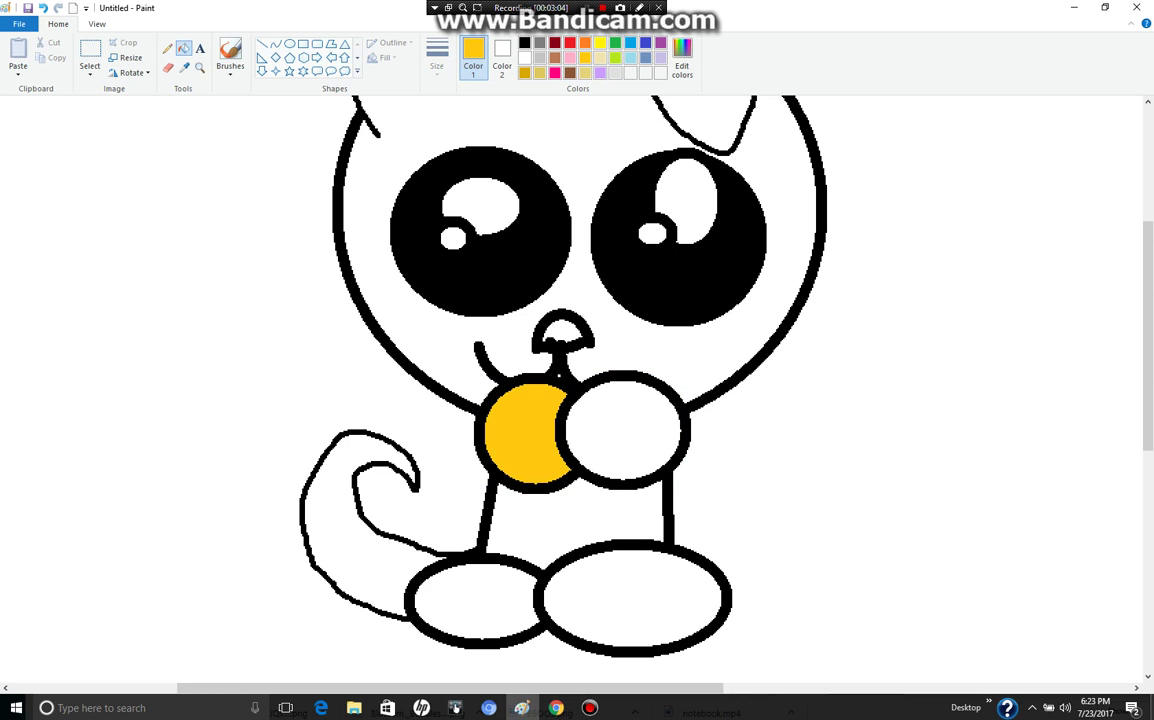
{"action": "left_click", "coordinate": [622, 430]}
{"action": "left_click", "coordinate": [625, 285]}
{"action": "key", "text": "ctrl+z"}
{"action": "left_click", "coordinate": [620, 340]}
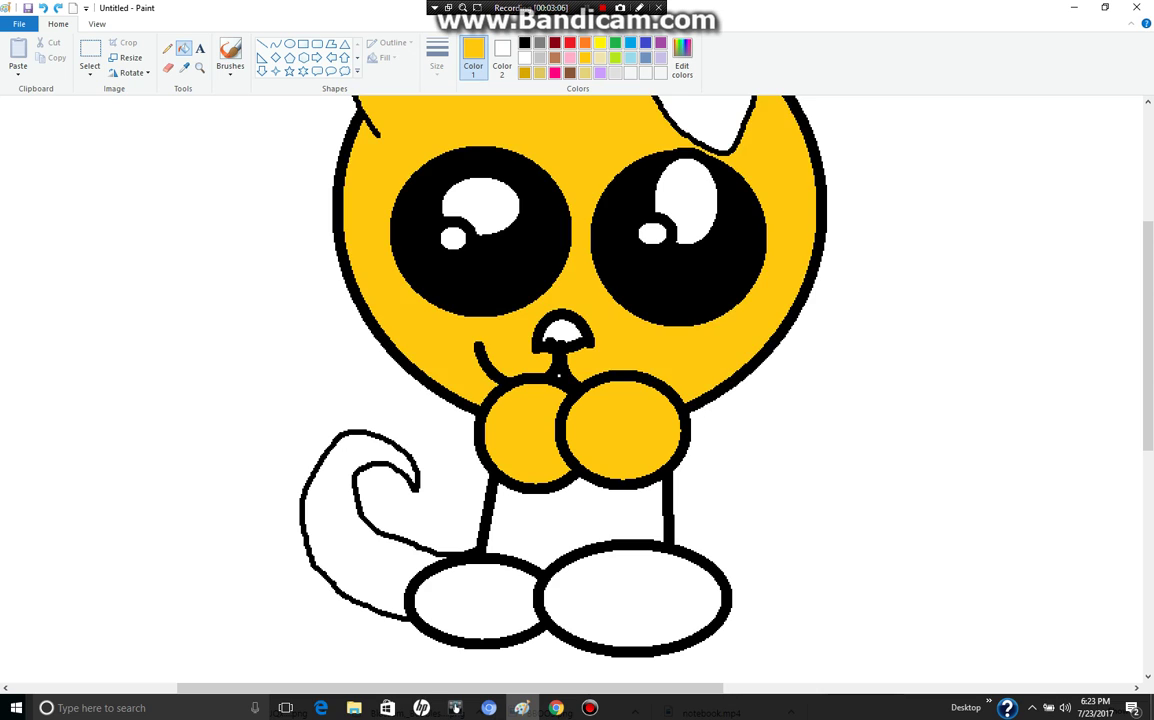
{"action": "scroll", "coordinate": [620, 340], "scroll_direction": "up", "scroll_amount": 4}
{"action": "left_click", "coordinate": [680, 330]}
Fill the body, both feet and the tail with gold
{"action": "scroll", "coordinate": [576, 390], "scroll_direction": "down", "scroll_amount": 5}
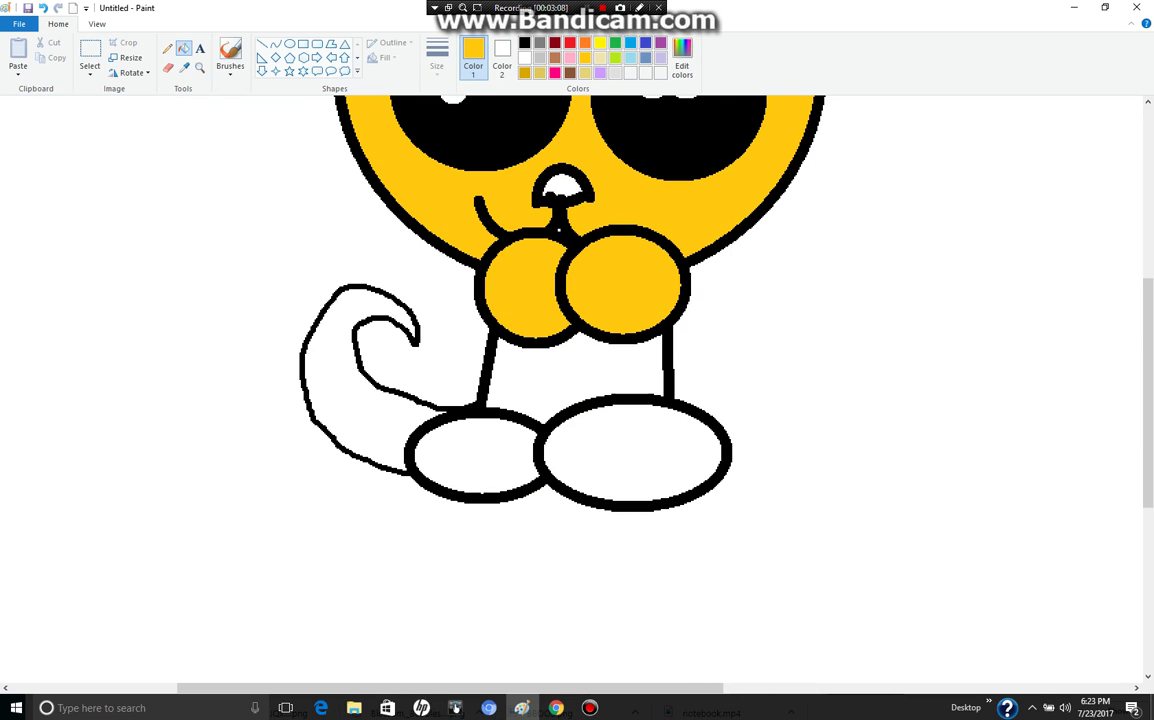
{"action": "left_click", "coordinate": [575, 370]}
{"action": "left_click", "coordinate": [635, 455]}
{"action": "left_click", "coordinate": [475, 455]}
{"action": "left_click", "coordinate": [330, 400]}
Fill the inside of the nose with black
{"action": "scroll", "coordinate": [576, 390], "scroll_direction": "up", "scroll_amount": 3}
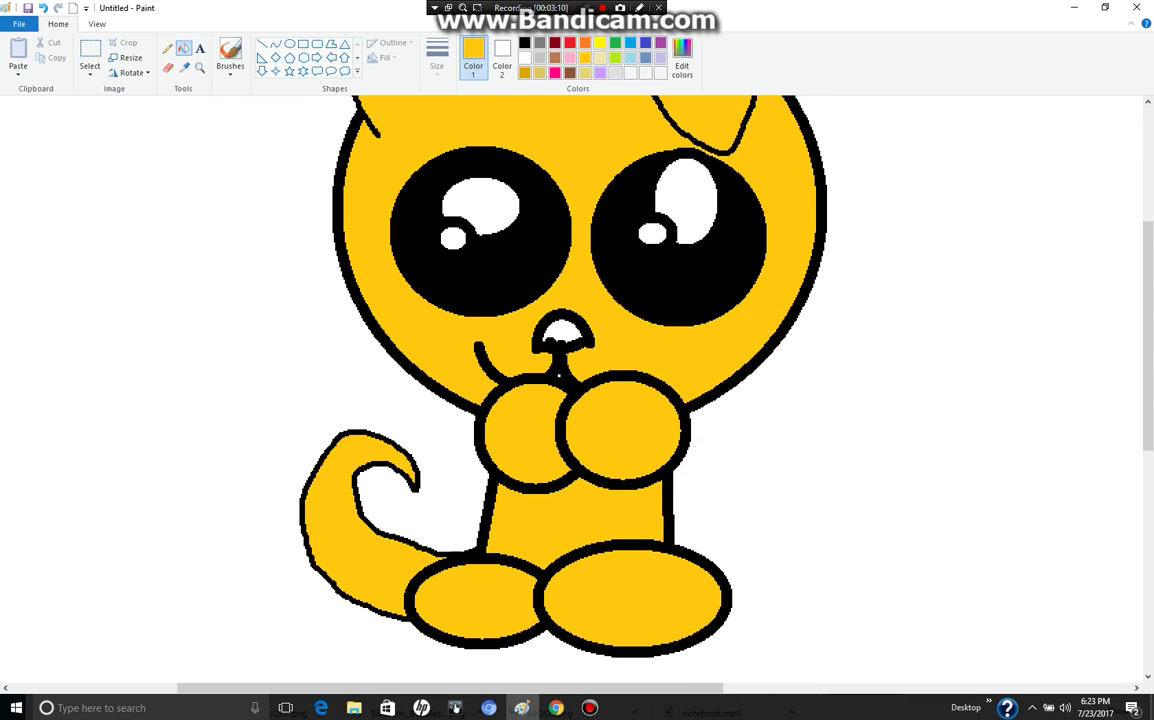
{"action": "left_click", "coordinate": [560, 373]}
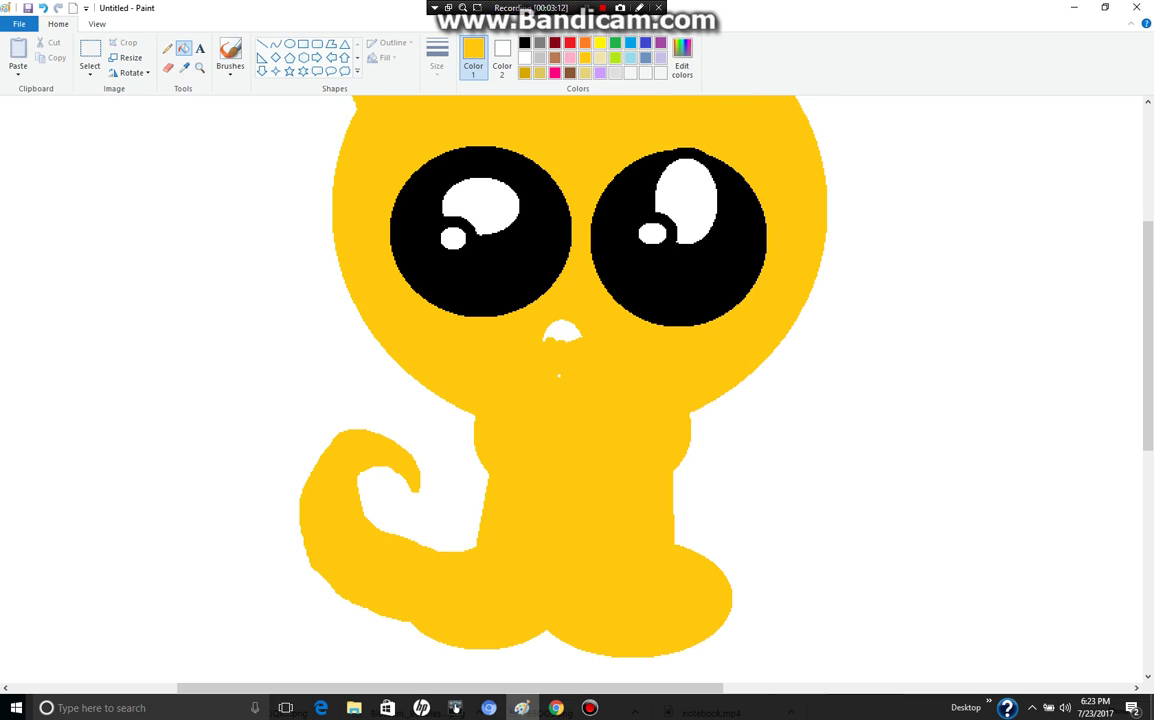
{"action": "key", "text": "ctrl+z"}
{"action": "left_click", "coordinate": [524, 42]}
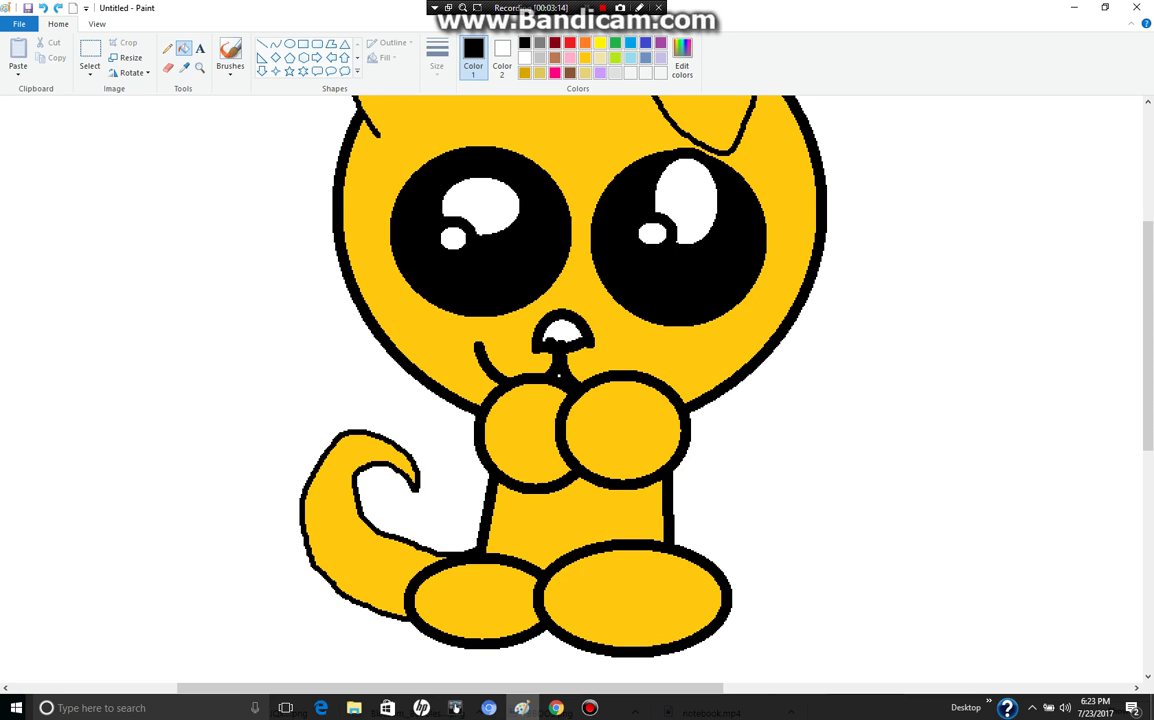
{"action": "left_click", "coordinate": [562, 333]}
{"action": "scroll", "coordinate": [577, 390], "scroll_direction": "up", "scroll_amount": 3}
{"action": "scroll", "coordinate": [558, 521], "scroll_direction": "down", "scroll_amount": 3}
{"action": "scroll", "coordinate": [558, 521], "scroll_direction": "up", "scroll_amount": 3}
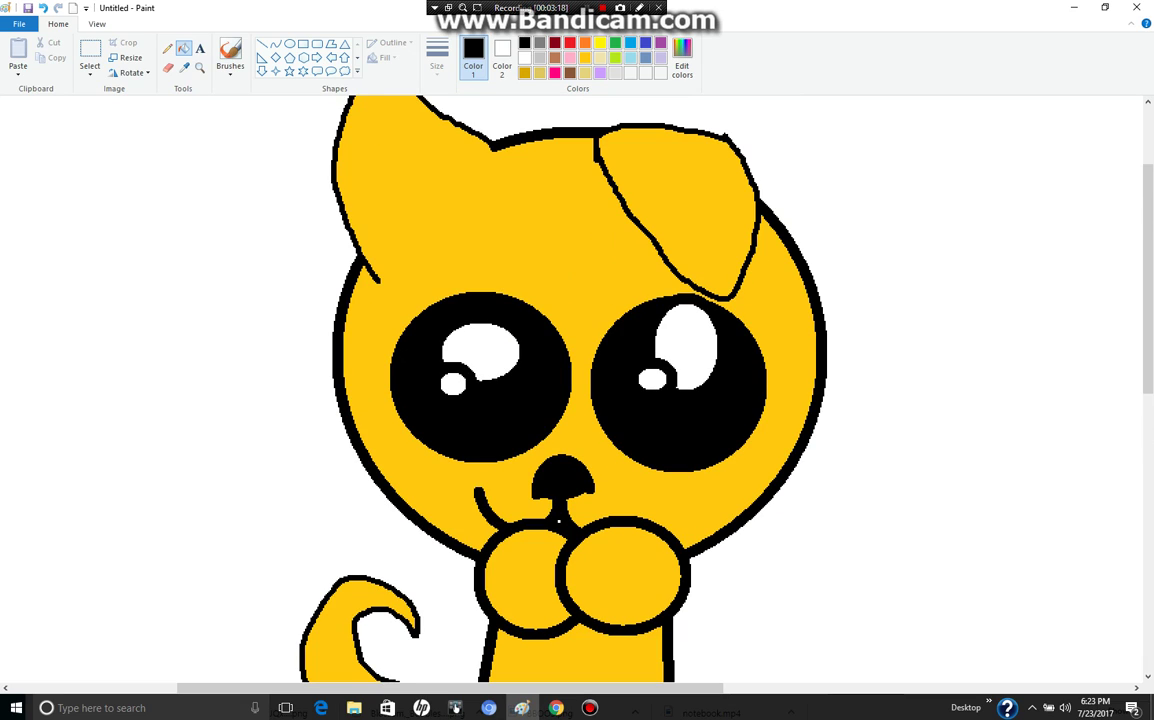
{"action": "scroll", "coordinate": [558, 521], "scroll_direction": "down", "scroll_amount": 3}
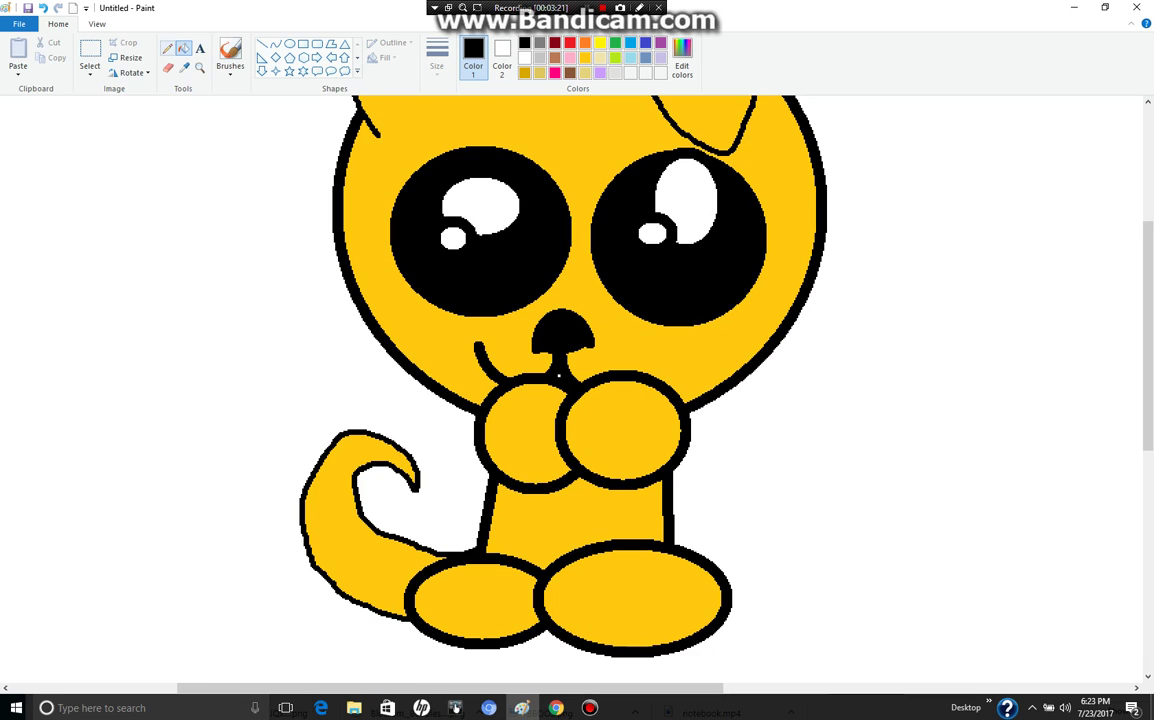
Erase only the gold from the curled tip of the tail so the tip is white inside its black outline
{"action": "left_click", "coordinate": [167, 67]}
{"action": "left_click", "coordinate": [585, 58]}
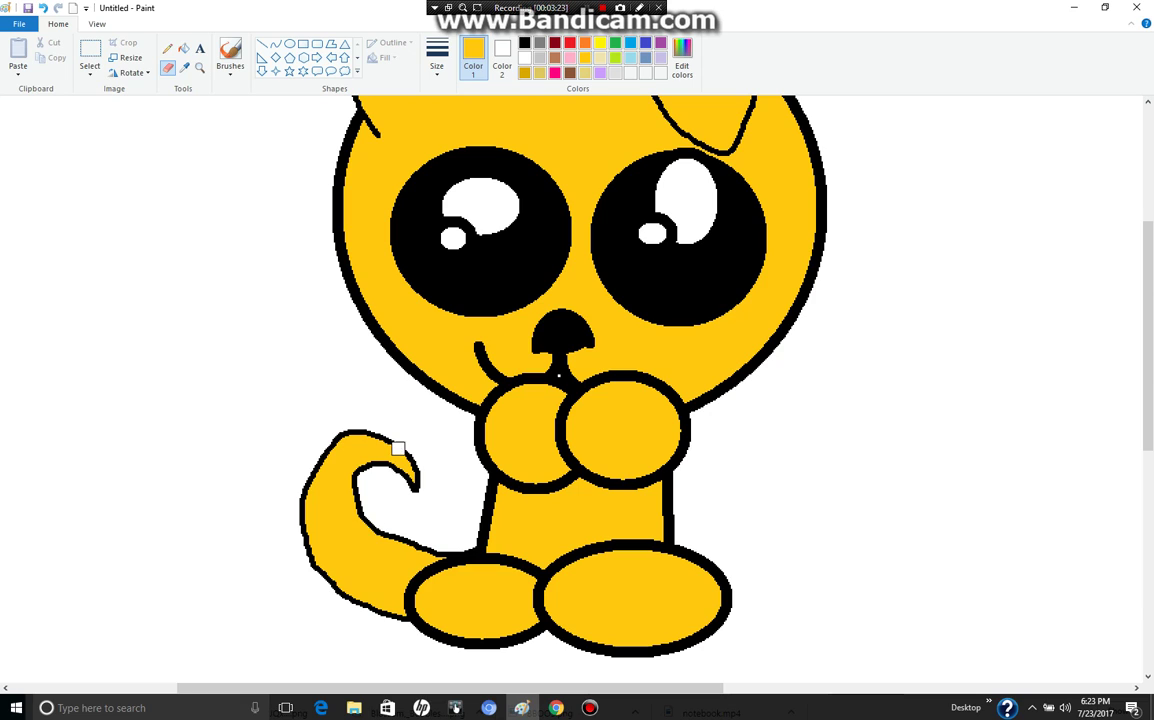
{"action": "mouse_move", "coordinate": [370, 492]}
{"action": "left_mouse_down"}
{"action": "mouse_move", "coordinate": [270, 443]}
{"action": "mouse_move", "coordinate": [412, 484]}
{"action": "mouse_move", "coordinate": [413, 470]}
{"action": "left_mouse_up"}
{"action": "left_click", "coordinate": [348, 445]}
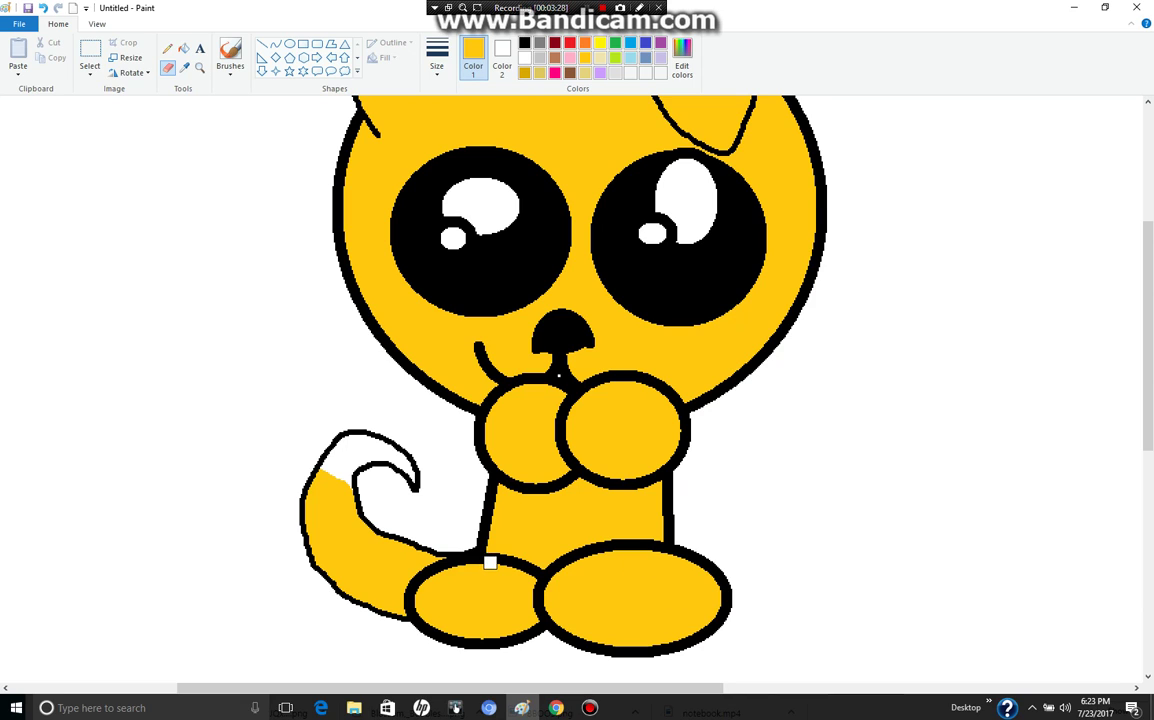
Erase a curved white band across each foot and fill the inner part of both feet with white
{"action": "left_click_drag", "start_coordinate": [489, 567], "coordinate": [452, 638]}
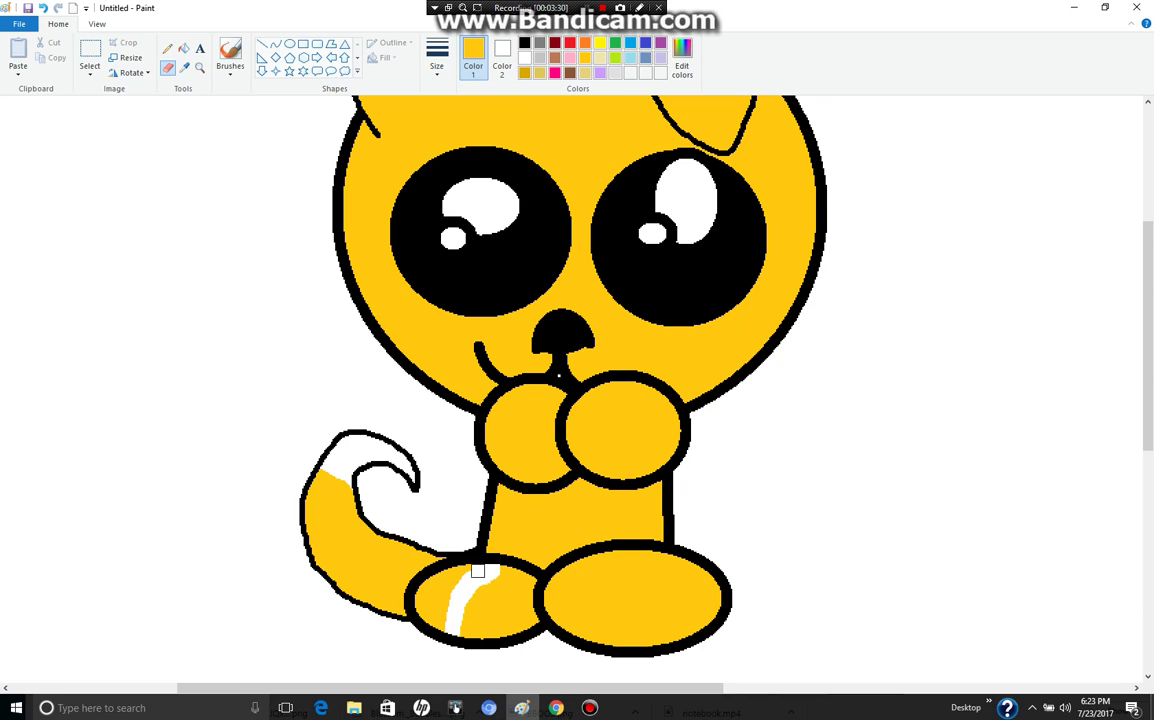
{"action": "left_click_drag", "start_coordinate": [608, 556], "coordinate": [652, 638]}
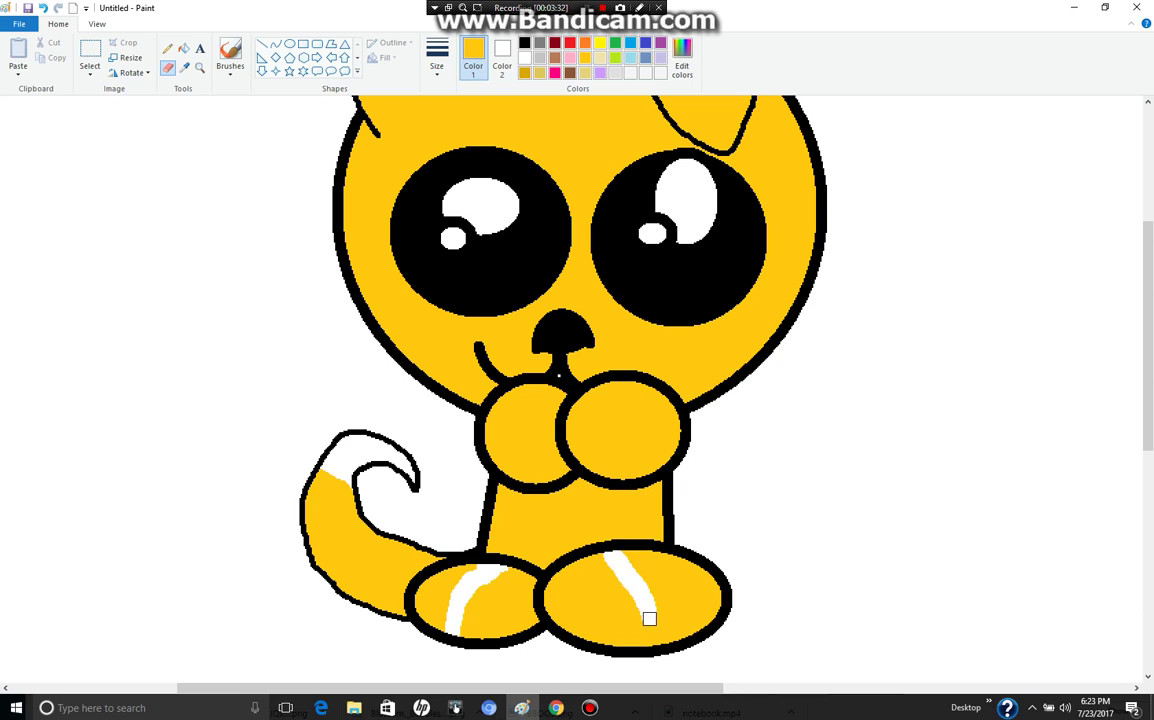
{"action": "left_click", "coordinate": [183, 48]}
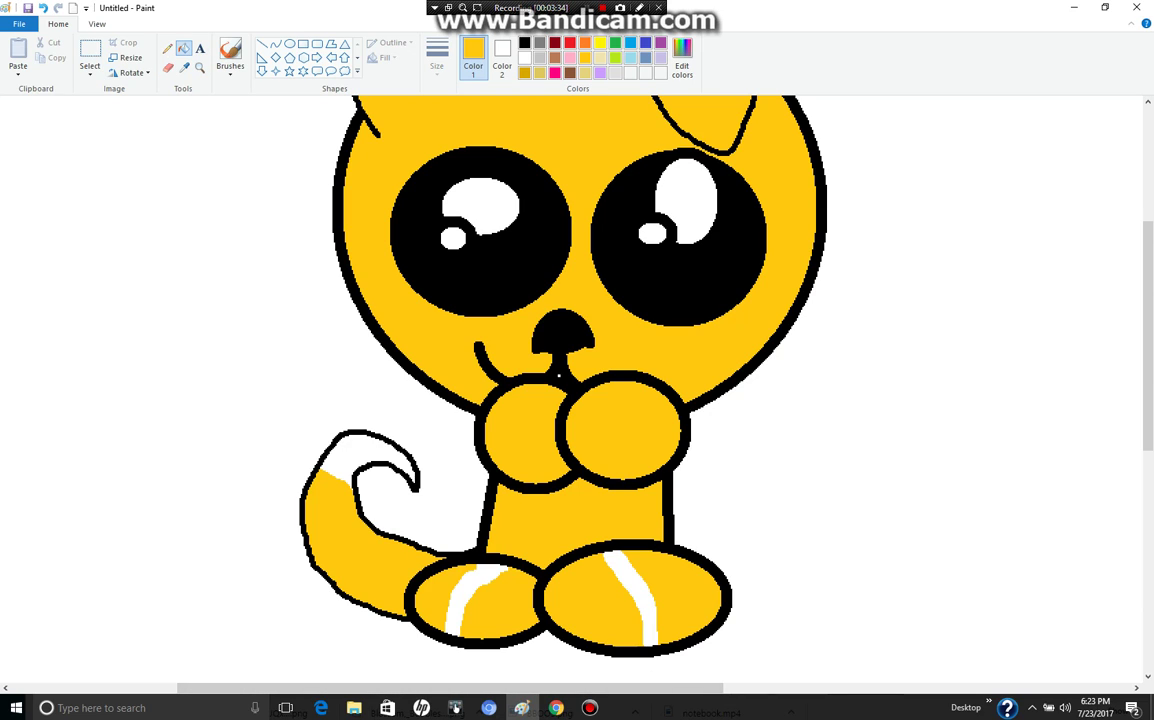
{"action": "left_click", "coordinate": [482, 605]}
{"action": "left_click", "coordinate": [595, 598]}
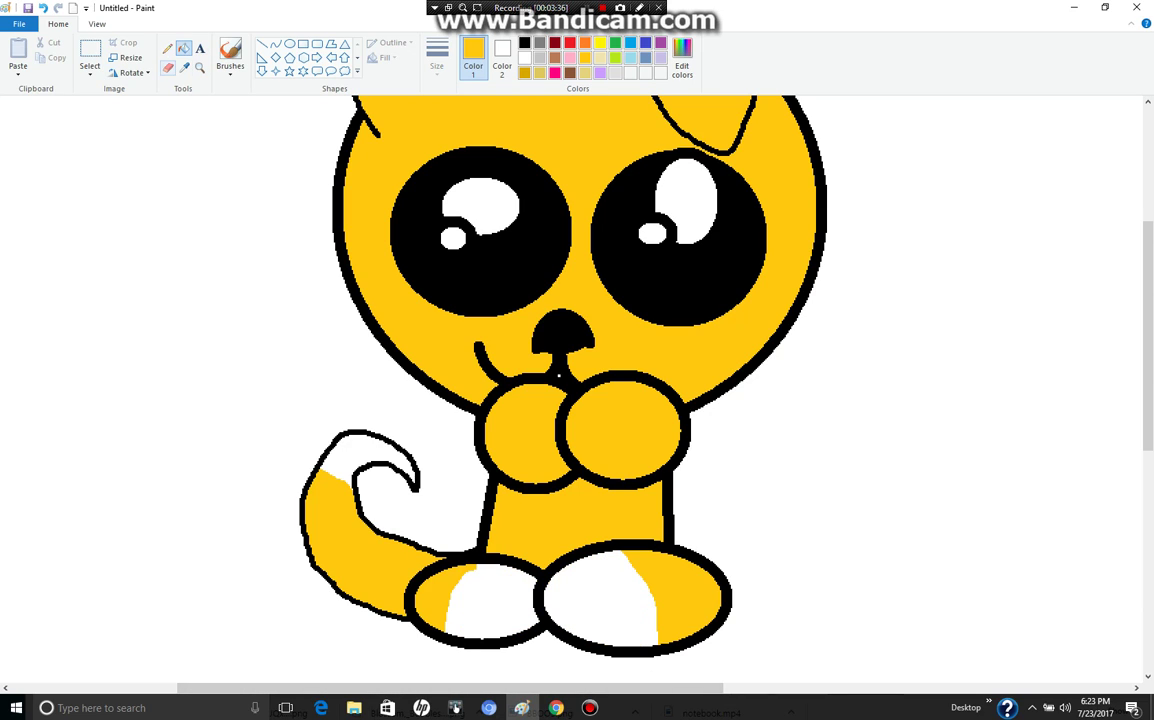
Erase a white band across both raised paws and fill their upper halves with white
{"action": "left_click", "coordinate": [167, 67]}
{"action": "left_click_drag", "start_coordinate": [489, 428], "coordinate": [678, 432]}
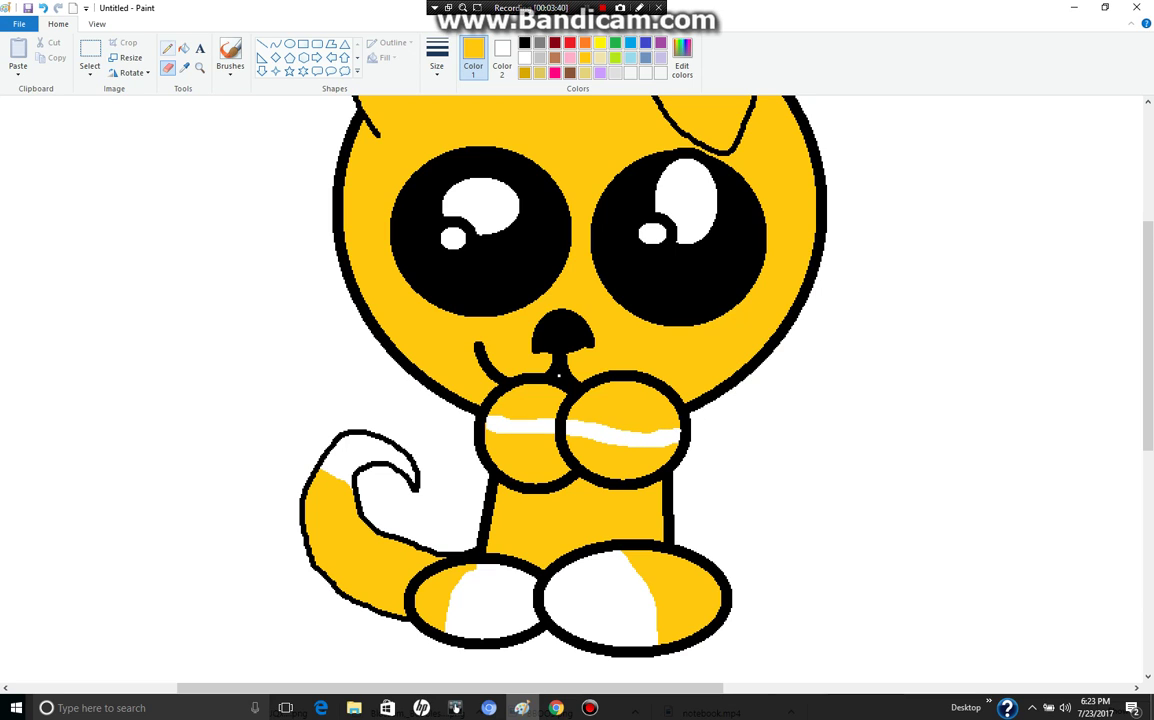
{"action": "left_click", "coordinate": [184, 47]}
{"action": "right_click", "coordinate": [532, 400]}
{"action": "right_click", "coordinate": [563, 408]}
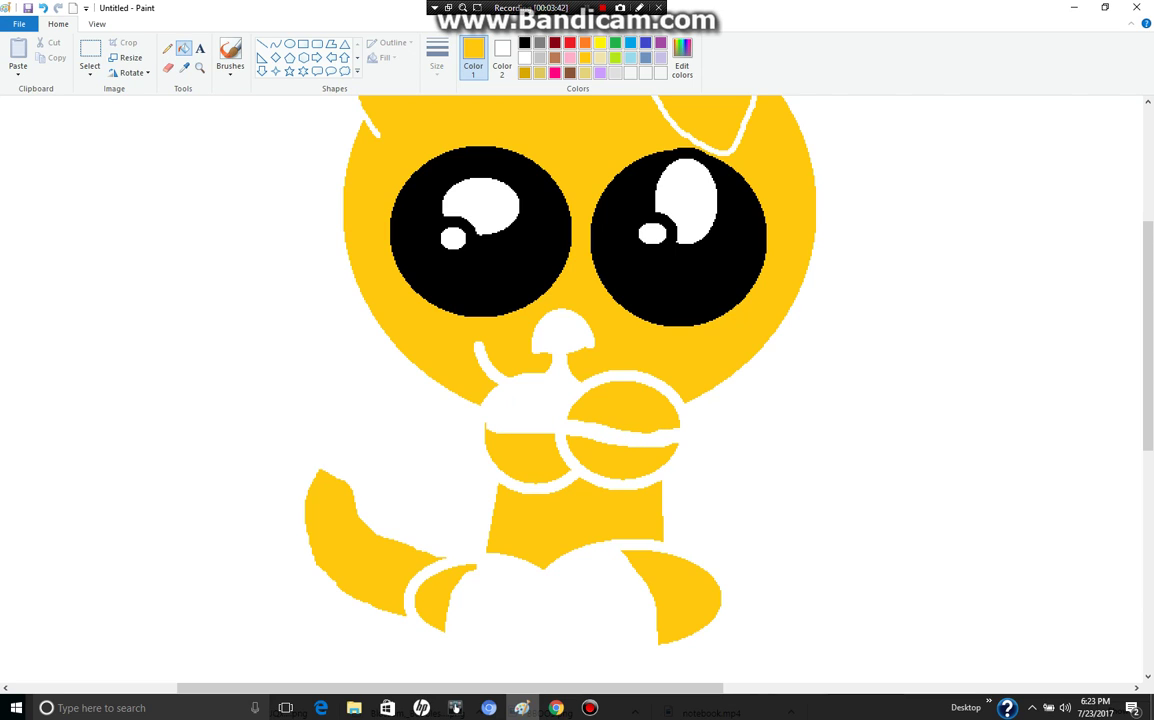
{"action": "key", "text": "ctrl+z"}
{"action": "right_click", "coordinate": [615, 400]}
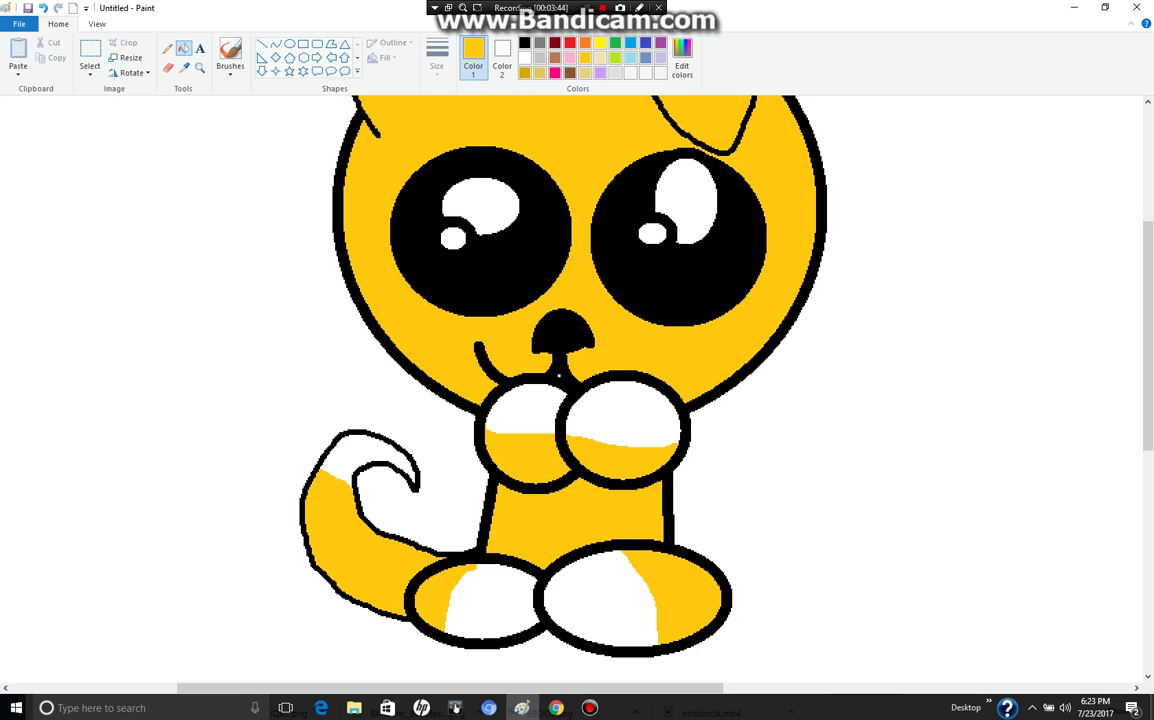
Erase two white bands down the torso between the paws and feet, and fill the area between them with white as a belly patch
{"action": "left_click", "coordinate": [167, 67]}
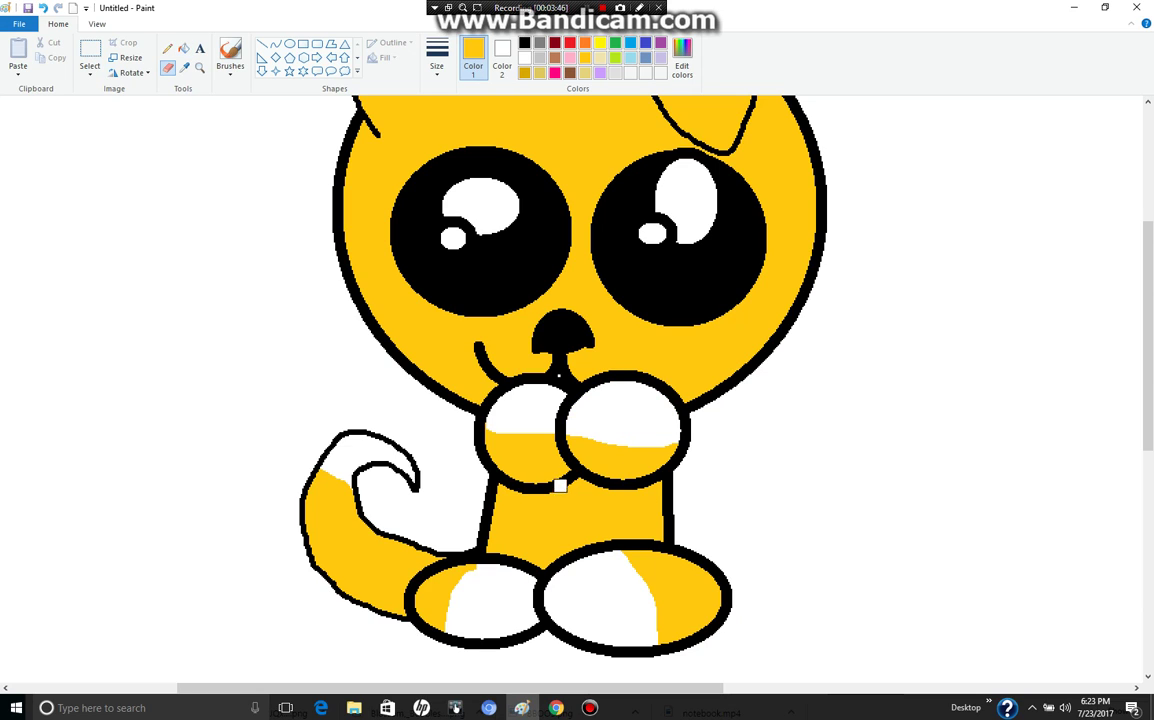
{"action": "mouse_move", "coordinate": [559, 487]}
{"action": "left_mouse_down"}
{"action": "mouse_move", "coordinate": [519, 494]}
{"action": "mouse_move", "coordinate": [525, 517]}
{"action": "mouse_move", "coordinate": [598, 519]}
{"action": "mouse_move", "coordinate": [592, 491]}
{"action": "mouse_move", "coordinate": [527, 488]}
{"action": "mouse_move", "coordinate": [482, 561]}
{"action": "left_mouse_up"}
{"action": "key", "text": "ctrl+z"}
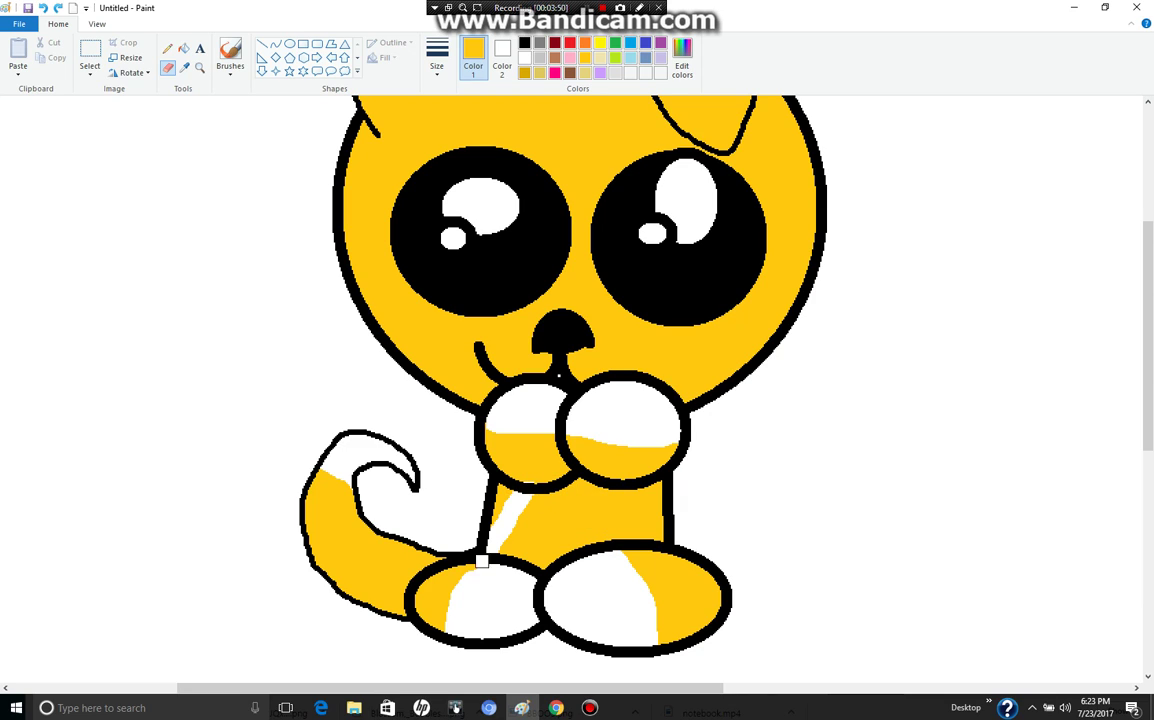
{"action": "key", "text": "ctrl+z"}
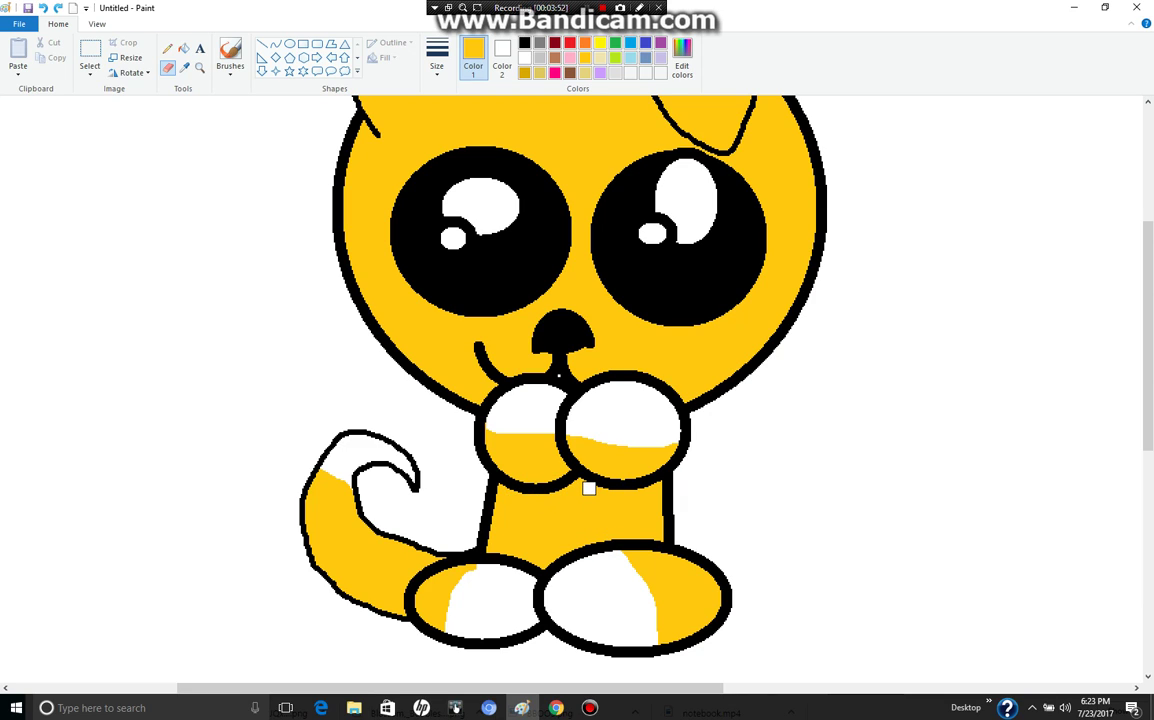
{"action": "left_click_drag", "start_coordinate": [595, 484], "coordinate": [601, 540]}
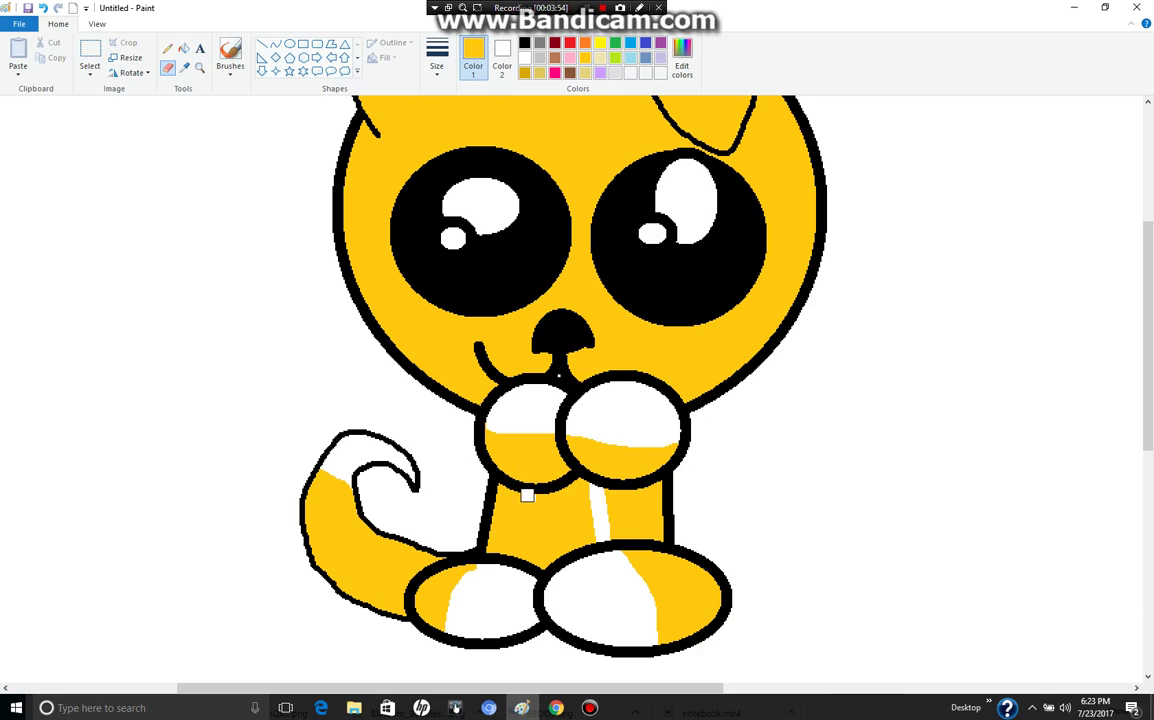
{"action": "left_click_drag", "start_coordinate": [528, 490], "coordinate": [515, 555]}
{"action": "left_click", "coordinate": [184, 48]}
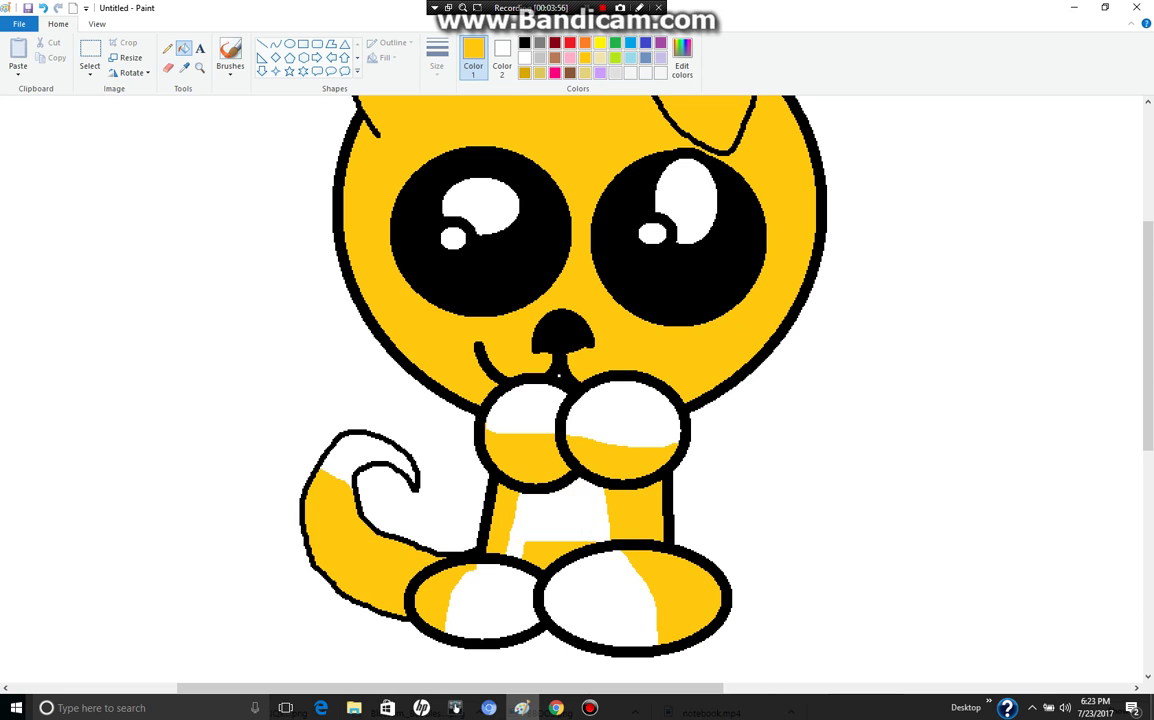
{"action": "right_click", "coordinate": [560, 510]}
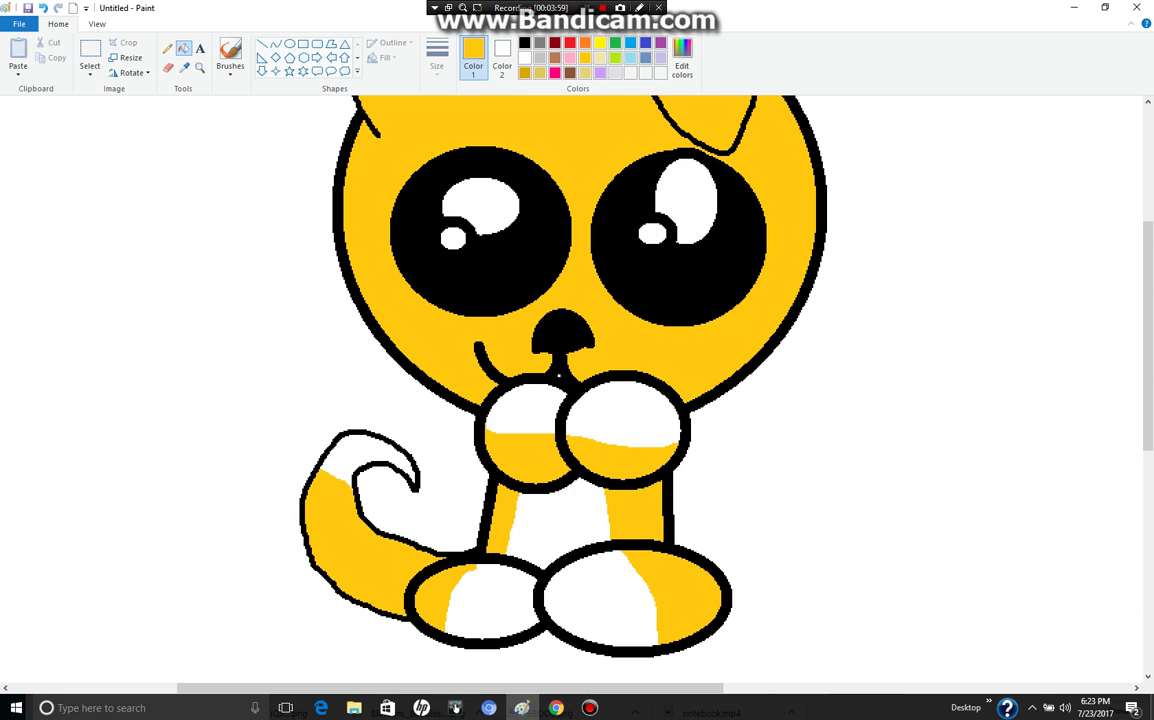
Fill both raised paws entirely with gold and erase a narrow white band along their upper edges
{"action": "left_click", "coordinate": [620, 405]}
{"action": "left_click", "coordinate": [515, 410]}
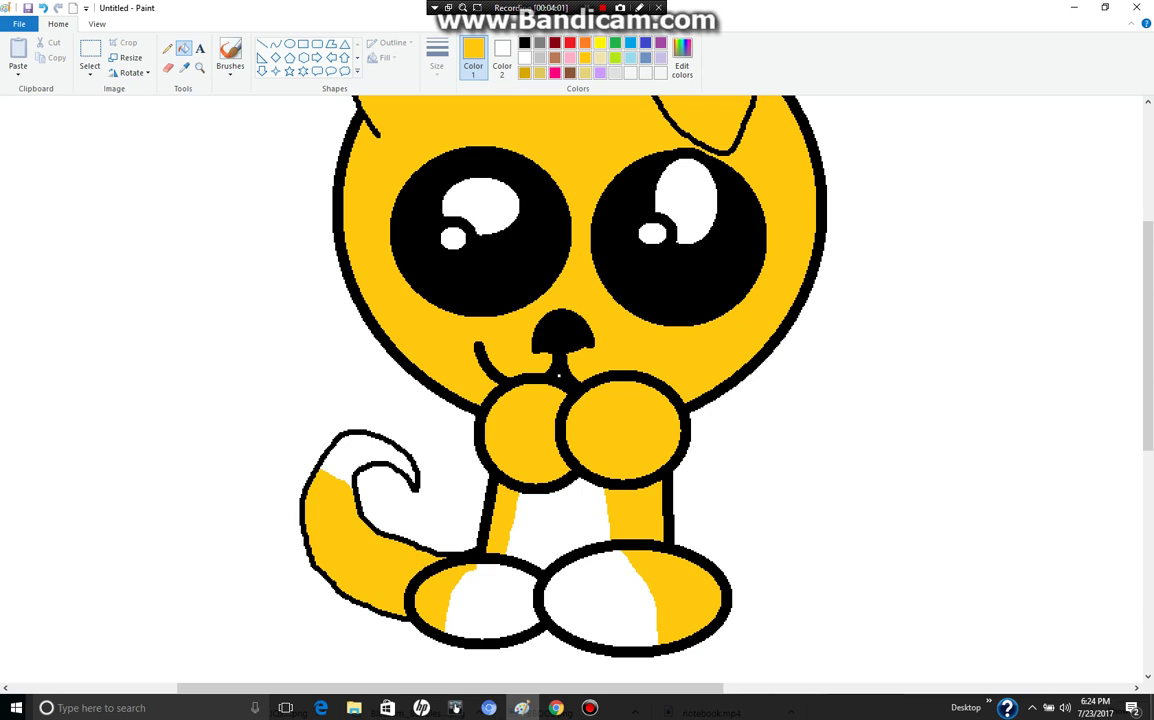
{"action": "left_click", "coordinate": [168, 68]}
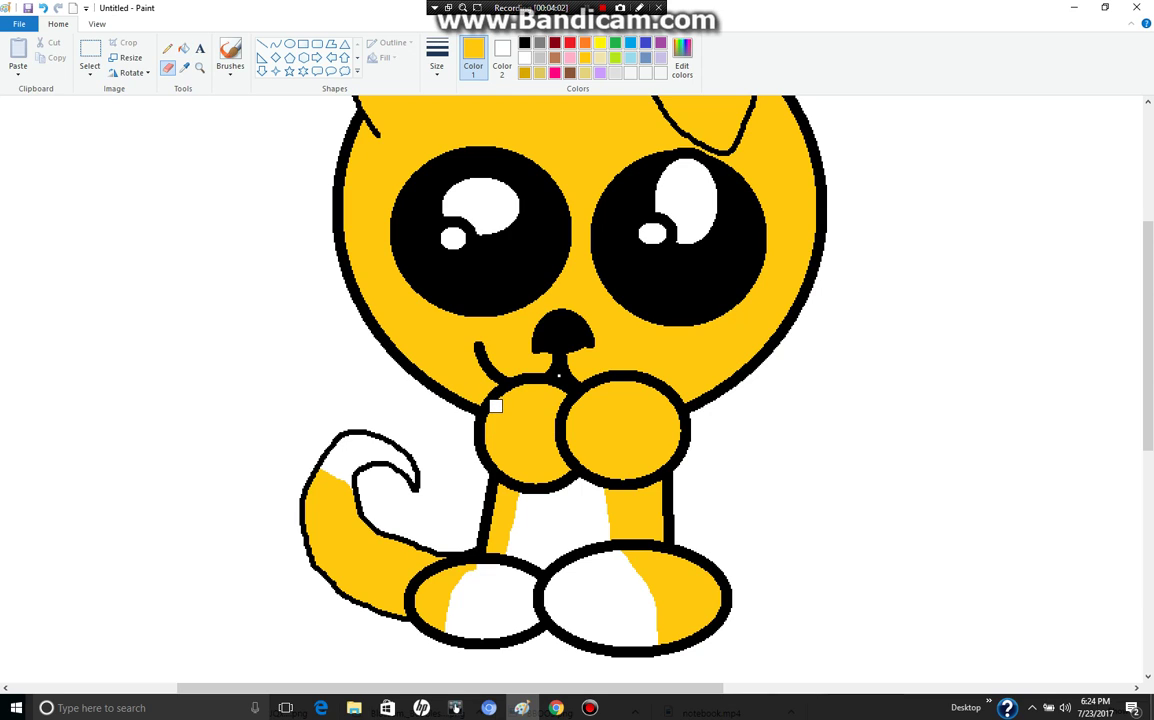
{"action": "mouse_move", "coordinate": [495, 405]}
{"action": "left_mouse_down"}
{"action": "mouse_move", "coordinate": [679, 400]}
{"action": "mouse_move", "coordinate": [659, 391]}
{"action": "mouse_move", "coordinate": [673, 411]}
{"action": "mouse_move", "coordinate": [578, 396]}
{"action": "left_mouse_up"}
{"action": "key", "text": "ctrl+z"}
{"action": "key", "text": "ctrl+z"}
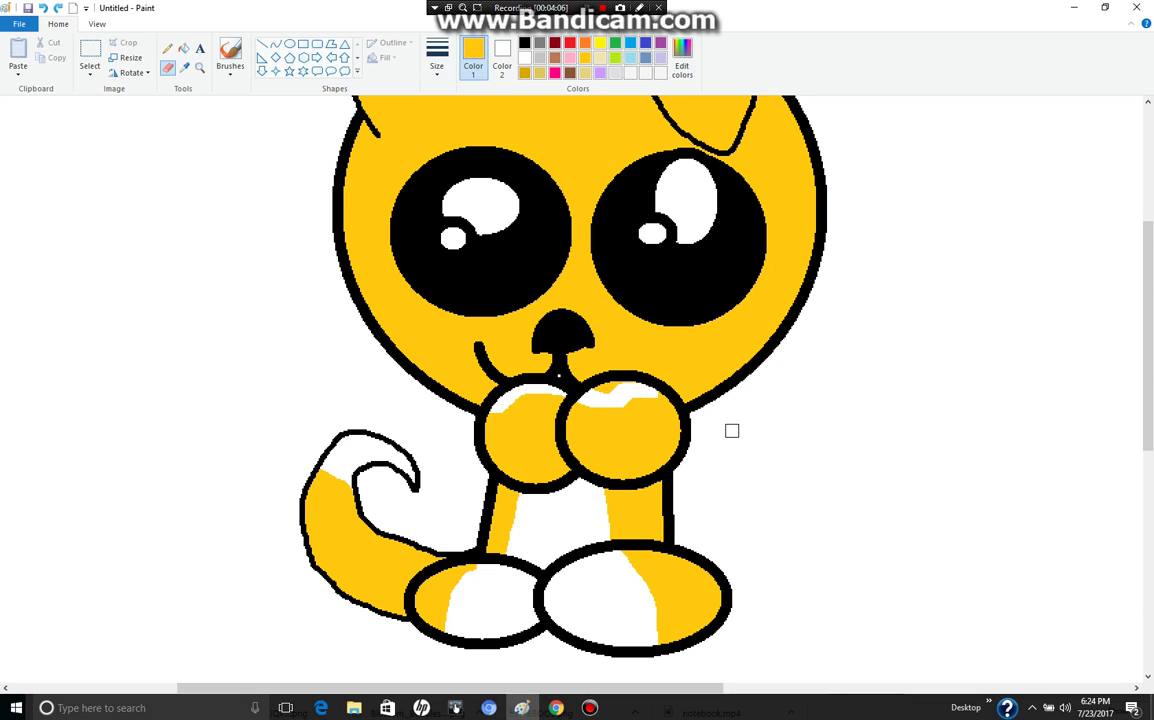
Erase a rounded triangular border inside the upright ear and fill its interior with white
{"action": "scroll", "coordinate": [862, 395], "scroll_direction": "up", "scroll_amount": 3}
{"action": "scroll", "coordinate": [862, 395], "scroll_direction": "up", "scroll_amount": 3}
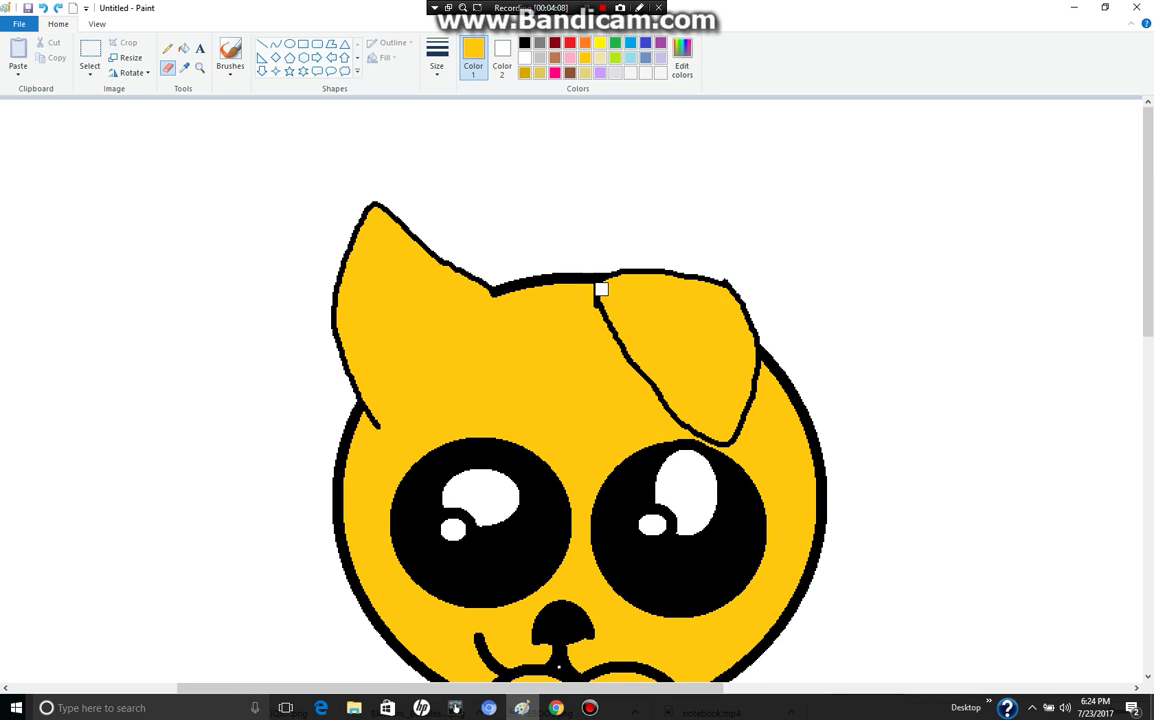
{"action": "mouse_move", "coordinate": [404, 407]}
{"action": "left_mouse_down"}
{"action": "mouse_move", "coordinate": [370, 315]}
{"action": "mouse_move", "coordinate": [383, 242]}
{"action": "mouse_move", "coordinate": [481, 315]}
{"action": "mouse_move", "coordinate": [400, 410]}
{"action": "left_mouse_up"}
{"action": "left_click", "coordinate": [183, 48]}
{"action": "right_click", "coordinate": [410, 320]}
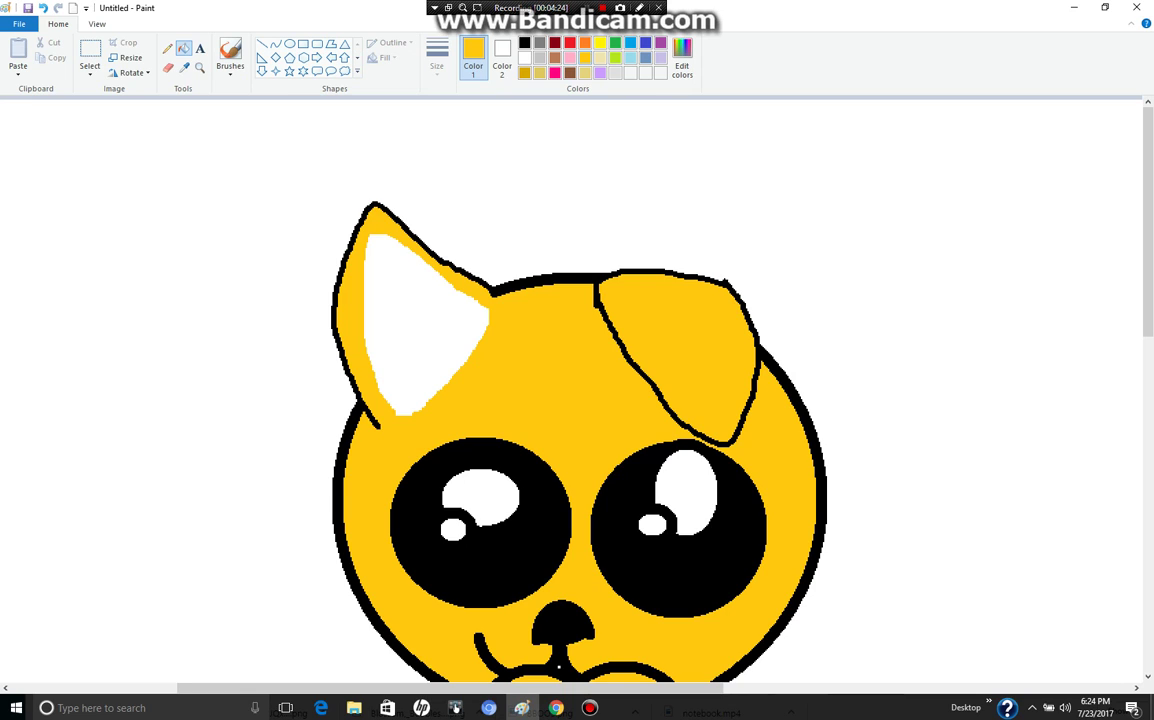
Set the primary color to white and the secondary color to light pink
{"action": "left_click", "coordinate": [524, 57]}
{"action": "left_click", "coordinate": [502, 58]}
{"action": "left_click", "coordinate": [570, 57]}
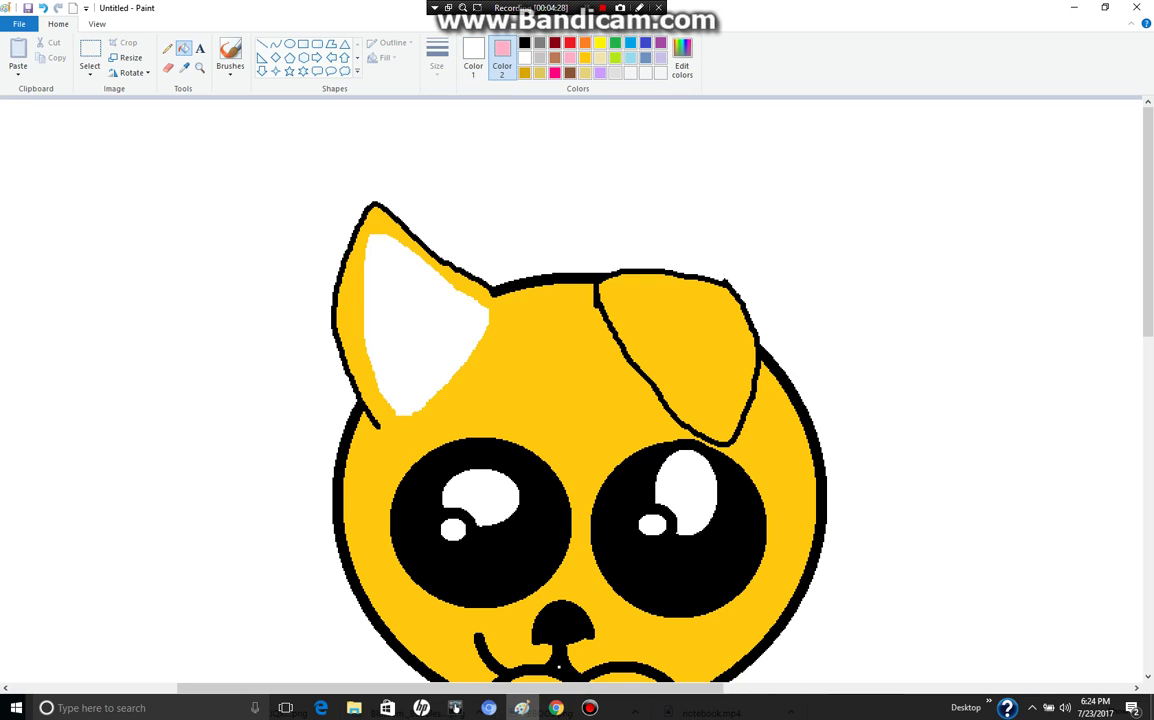
{"action": "left_click", "coordinate": [167, 67]}
{"action": "left_click_drag", "start_coordinate": [411, 219], "coordinate": [361, 289]}
{"action": "key", "text": "ctrl+z"}
{"action": "key", "text": "ctrl+z"}
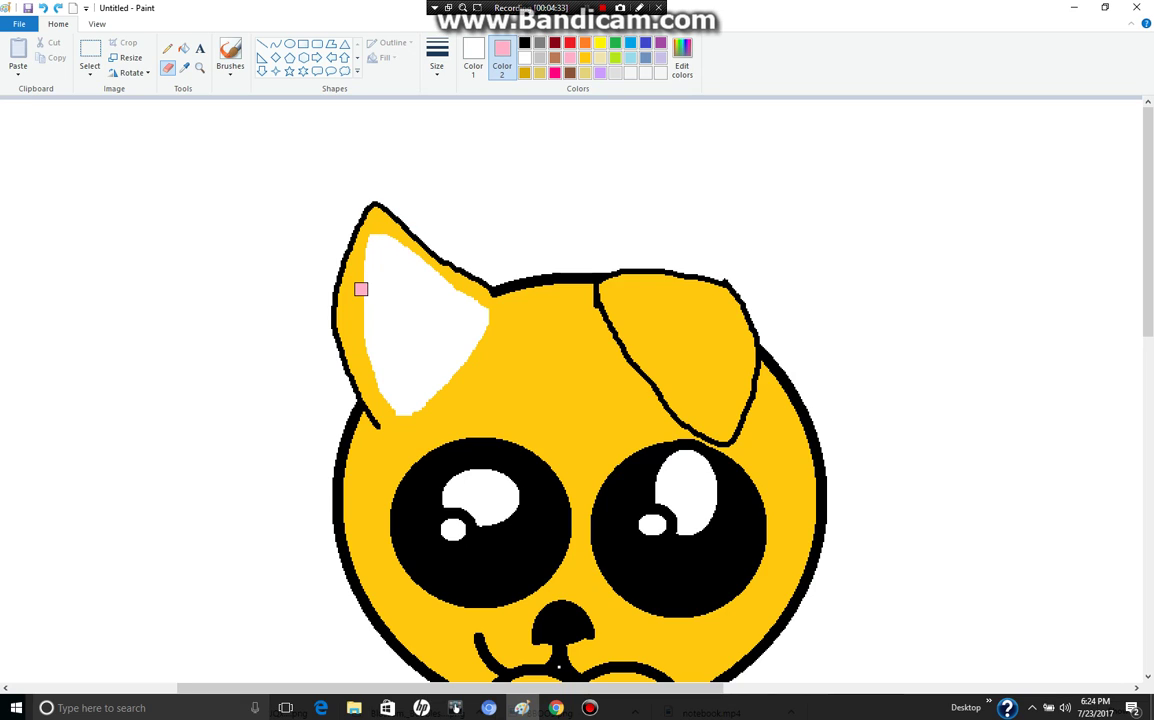
{"action": "mouse_move", "coordinate": [372, 240]}
{"action": "left_mouse_down"}
{"action": "mouse_move", "coordinate": [371, 358]}
{"action": "mouse_move", "coordinate": [404, 412]}
{"action": "mouse_move", "coordinate": [487, 319]}
{"action": "left_mouse_up"}
{"action": "key", "text": "ctrl+z"}
Select the ellipse shape and set the shape outline style to Oil
{"action": "left_click", "coordinate": [289, 44]}
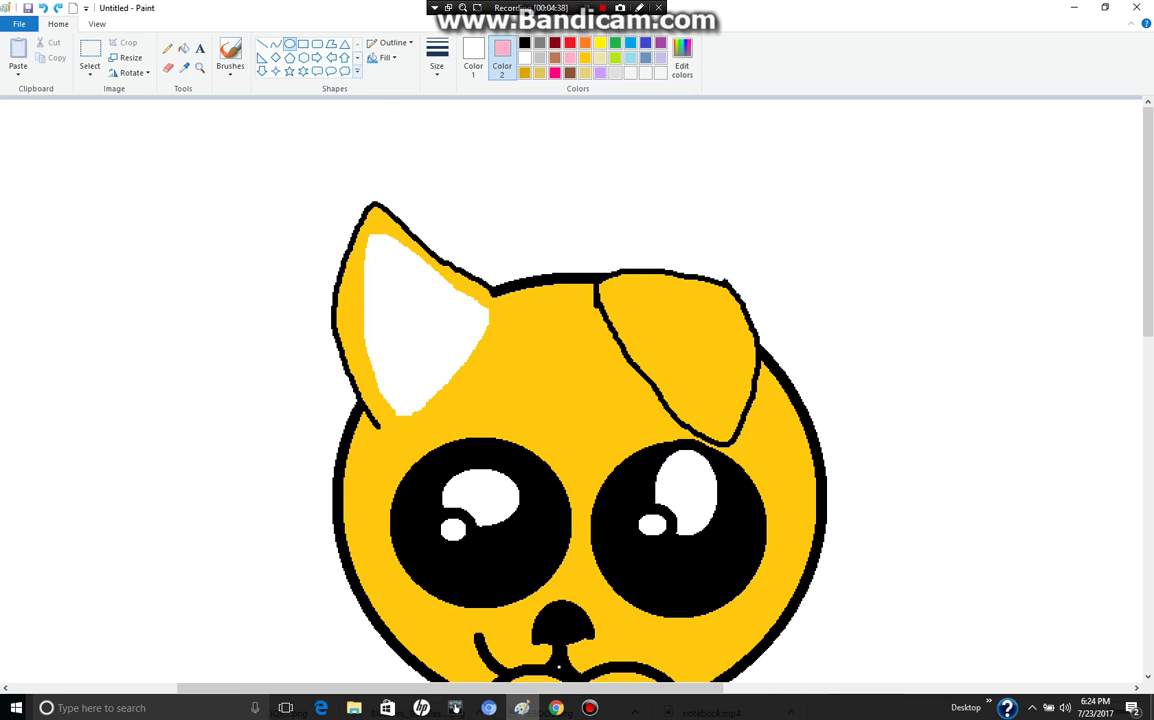
{"action": "left_click", "coordinate": [392, 42]}
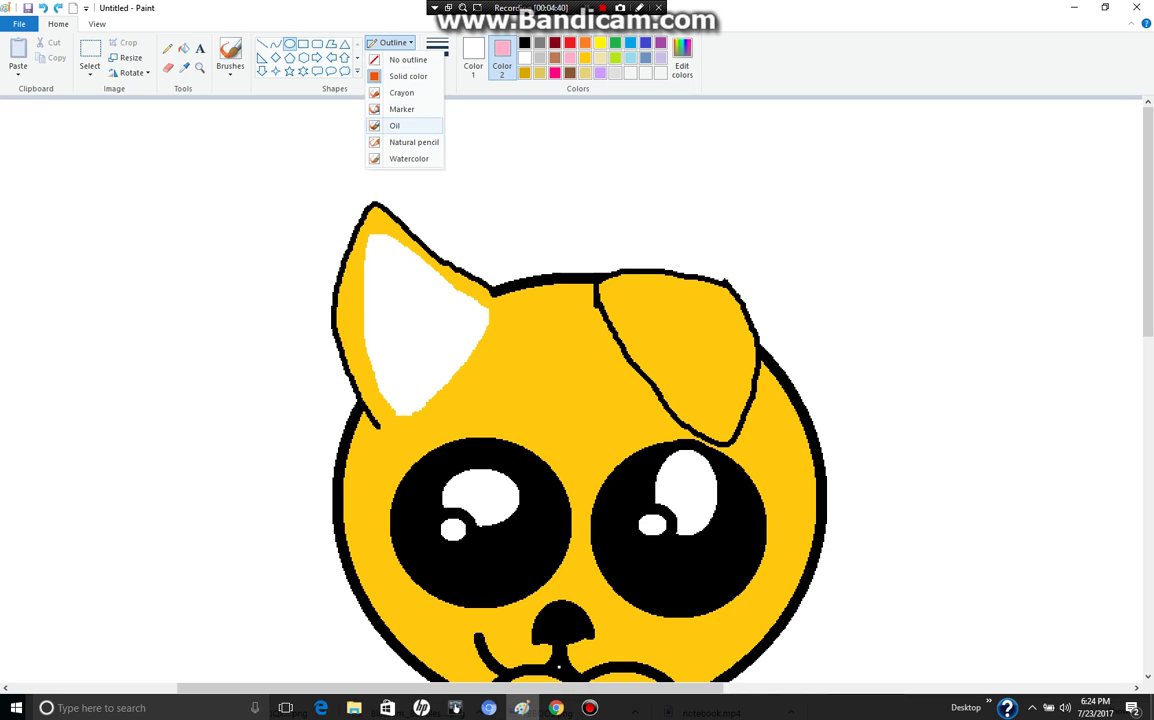
{"action": "left_click", "coordinate": [395, 125]}
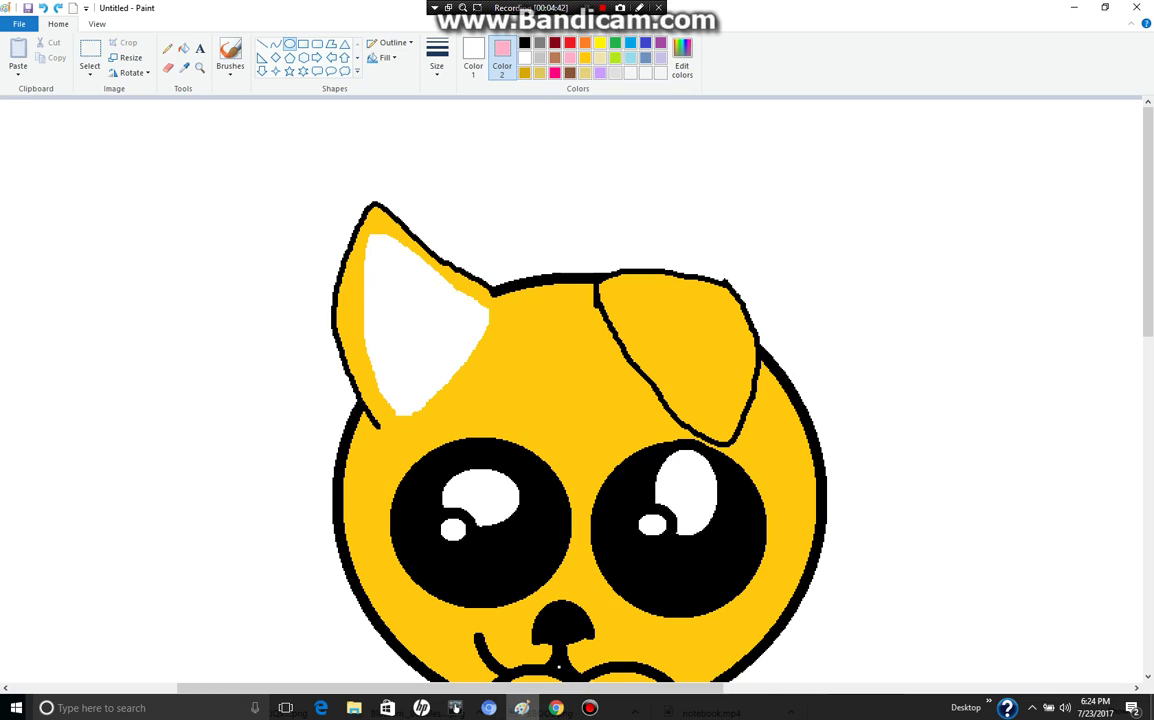
{"action": "left_click_drag", "start_coordinate": [410, 260], "coordinate": [486, 305]}
{"action": "key", "text": "ctrl+z"}
{"action": "left_click", "coordinate": [167, 48]}
{"action": "left_click", "coordinate": [167, 48]}
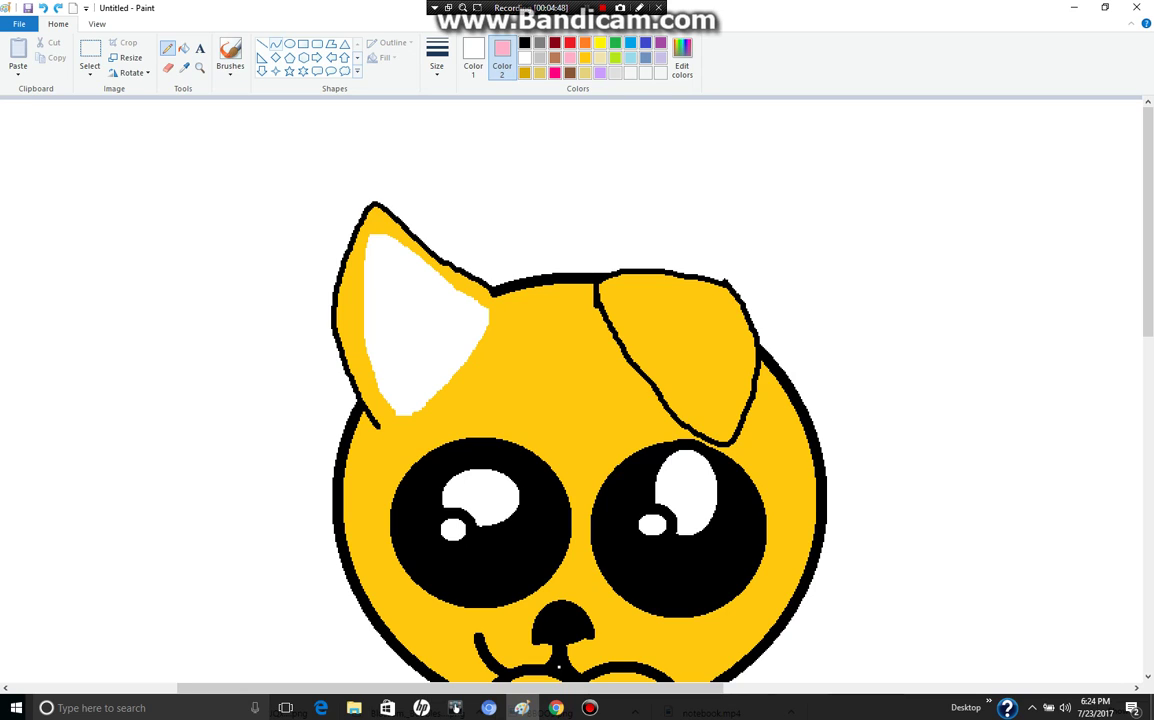
Set the primary color to light pink and trace all three sides of the white inner-ear area with the Curve tool
{"action": "left_click", "coordinate": [275, 44]}
{"action": "left_click_drag", "start_coordinate": [491, 312], "coordinate": [382, 237]}
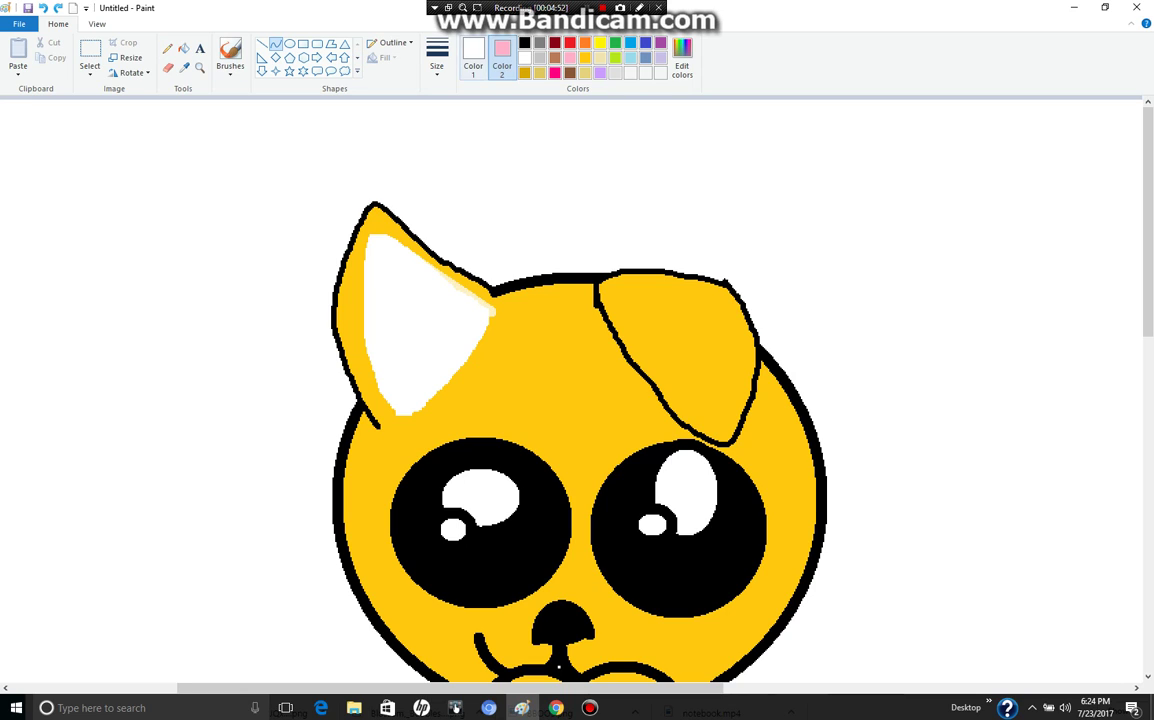
{"action": "left_click", "coordinate": [473, 57]}
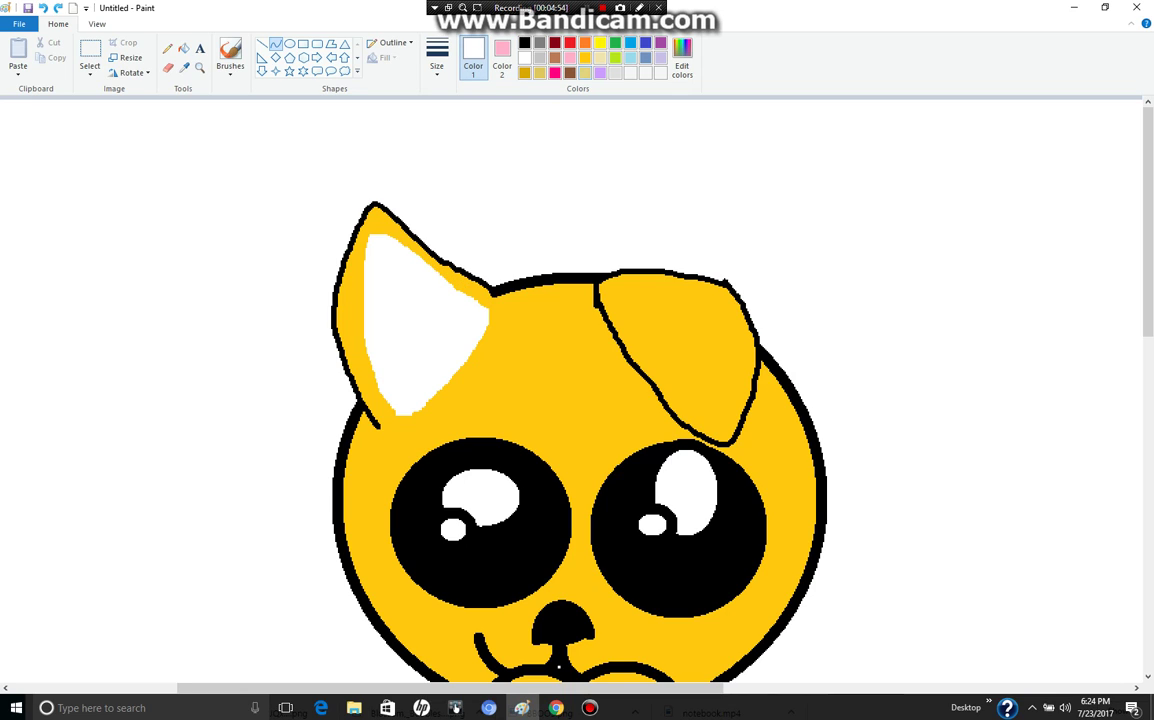
{"action": "left_click", "coordinate": [570, 58]}
{"action": "mouse_move", "coordinate": [370, 237]}
{"action": "left_mouse_down"}
{"action": "mouse_move", "coordinate": [433, 265]}
{"action": "mouse_move", "coordinate": [491, 316]}
{"action": "left_mouse_up"}
{"action": "left_click_drag", "start_coordinate": [418, 260], "coordinate": [400, 240]}
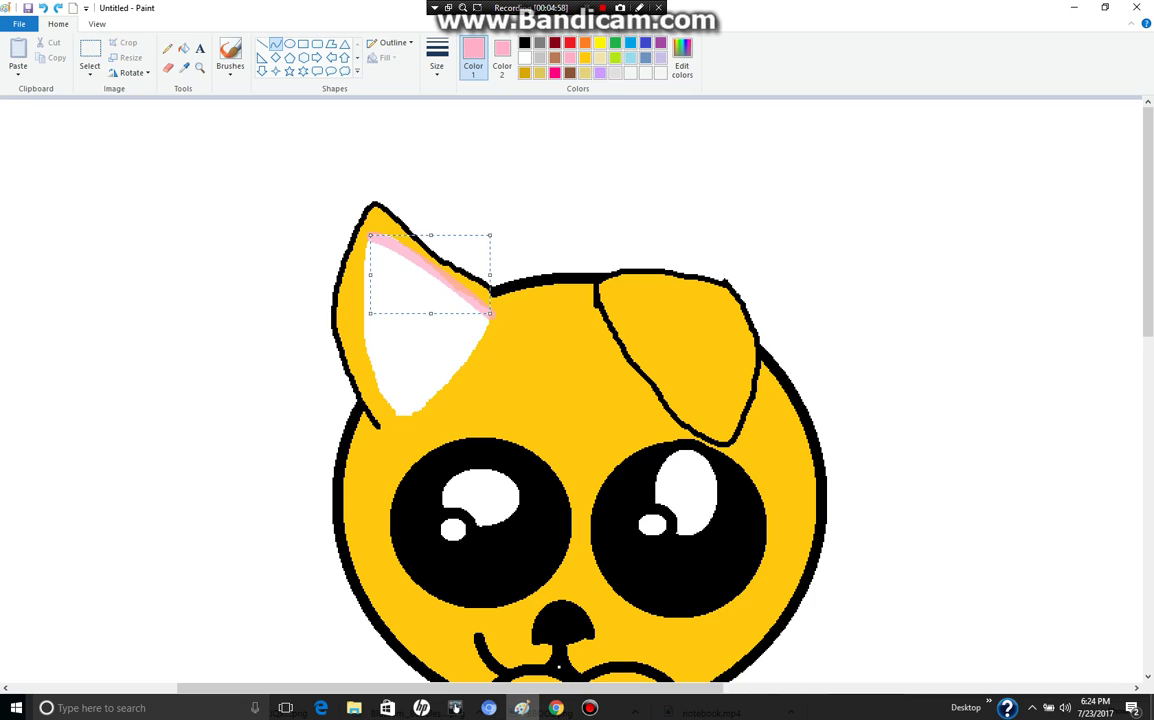
{"action": "key", "text": "ctrl+z"}
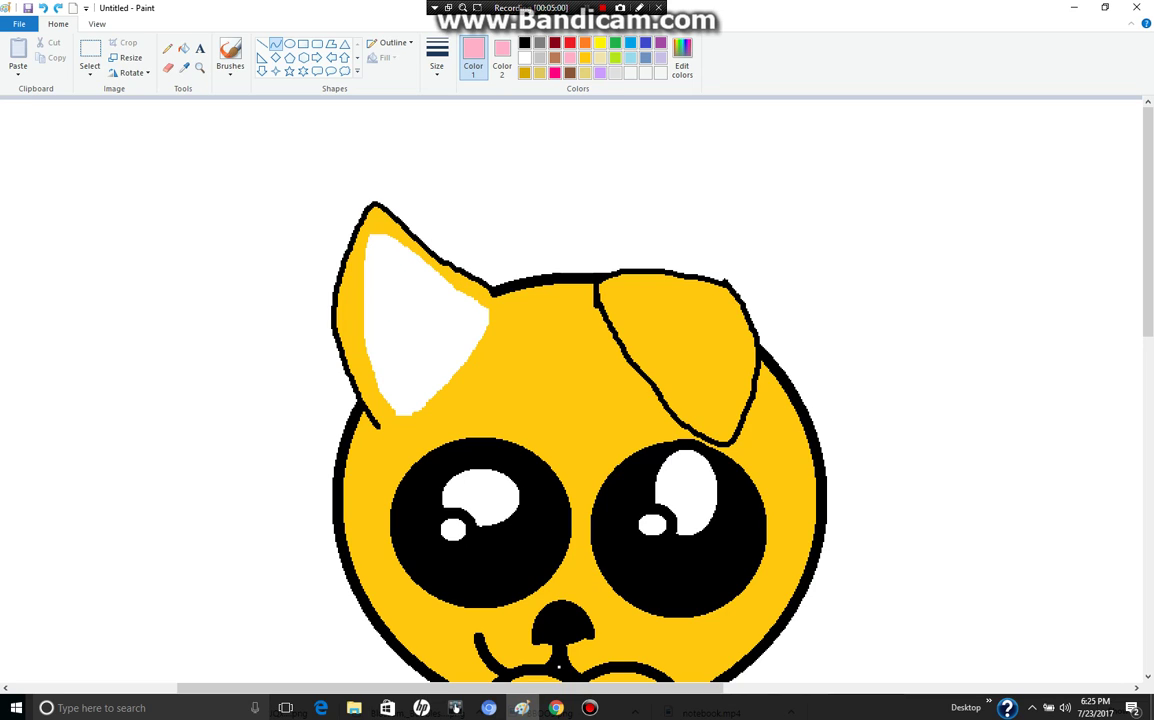
{"action": "left_click_drag", "start_coordinate": [367, 236], "coordinate": [494, 317]}
{"action": "mouse_move", "coordinate": [425, 270]}
{"action": "left_mouse_down"}
{"action": "mouse_move", "coordinate": [420, 246]}
{"action": "mouse_move", "coordinate": [434, 246]}
{"action": "mouse_move", "coordinate": [376, 363]}
{"action": "mouse_move", "coordinate": [404, 413]}
{"action": "left_mouse_up"}
{"action": "left_click", "coordinate": [500, 220]}
{"action": "mouse_move", "coordinate": [384, 328]}
{"action": "left_mouse_down"}
{"action": "mouse_move", "coordinate": [350, 322]}
{"action": "mouse_move", "coordinate": [362, 346]}
{"action": "left_mouse_up"}
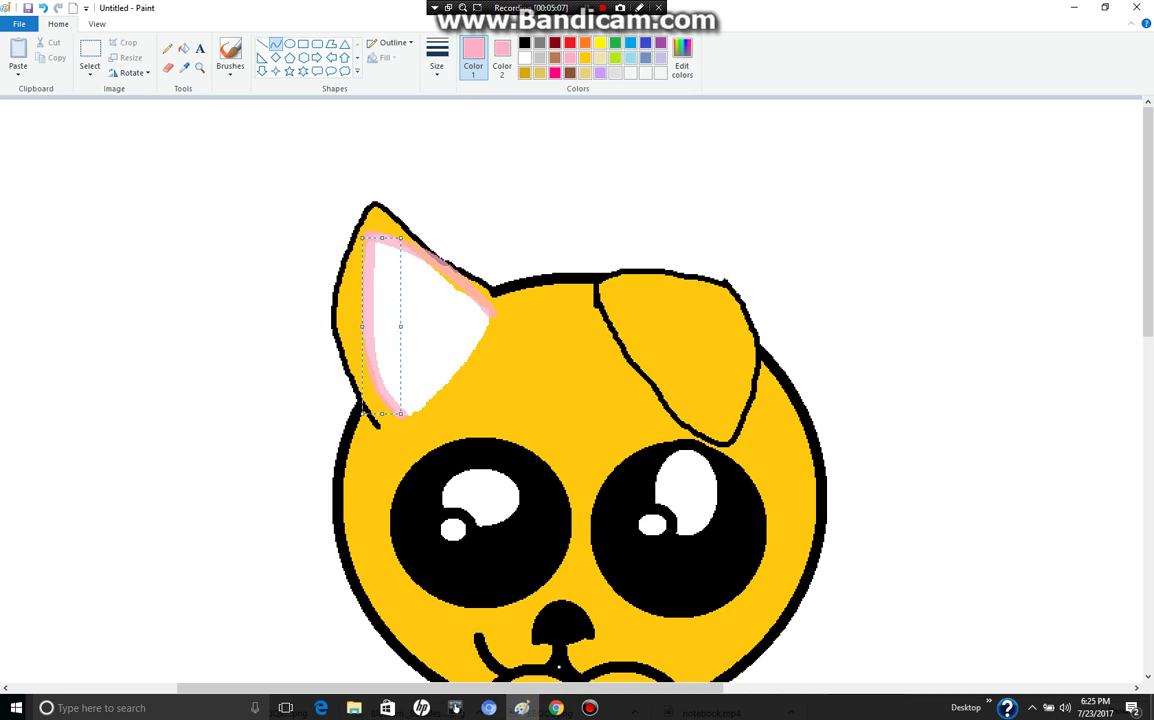
{"action": "mouse_move", "coordinate": [491, 314]}
{"action": "left_mouse_down"}
{"action": "mouse_move", "coordinate": [430, 398]}
{"action": "mouse_move", "coordinate": [401, 415]}
{"action": "left_mouse_up"}
{"action": "left_click_drag", "start_coordinate": [449, 366], "coordinate": [469, 379]}
{"action": "left_click", "coordinate": [184, 48]}
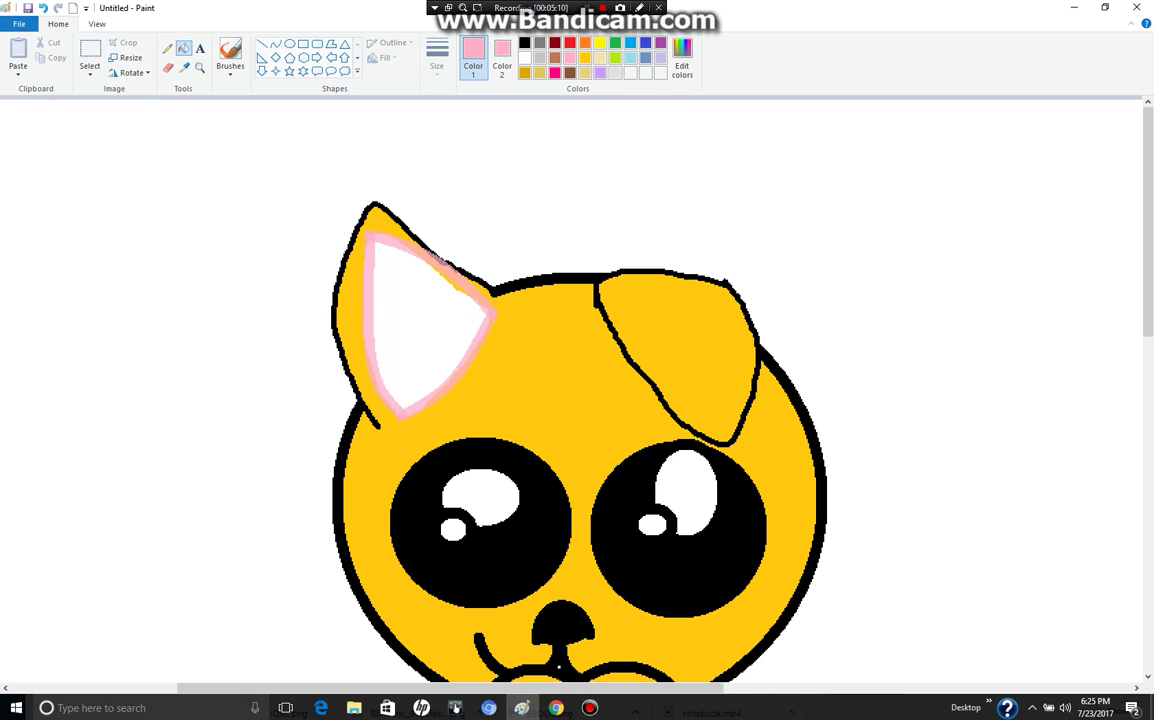
{"action": "left_click", "coordinate": [416, 322]}
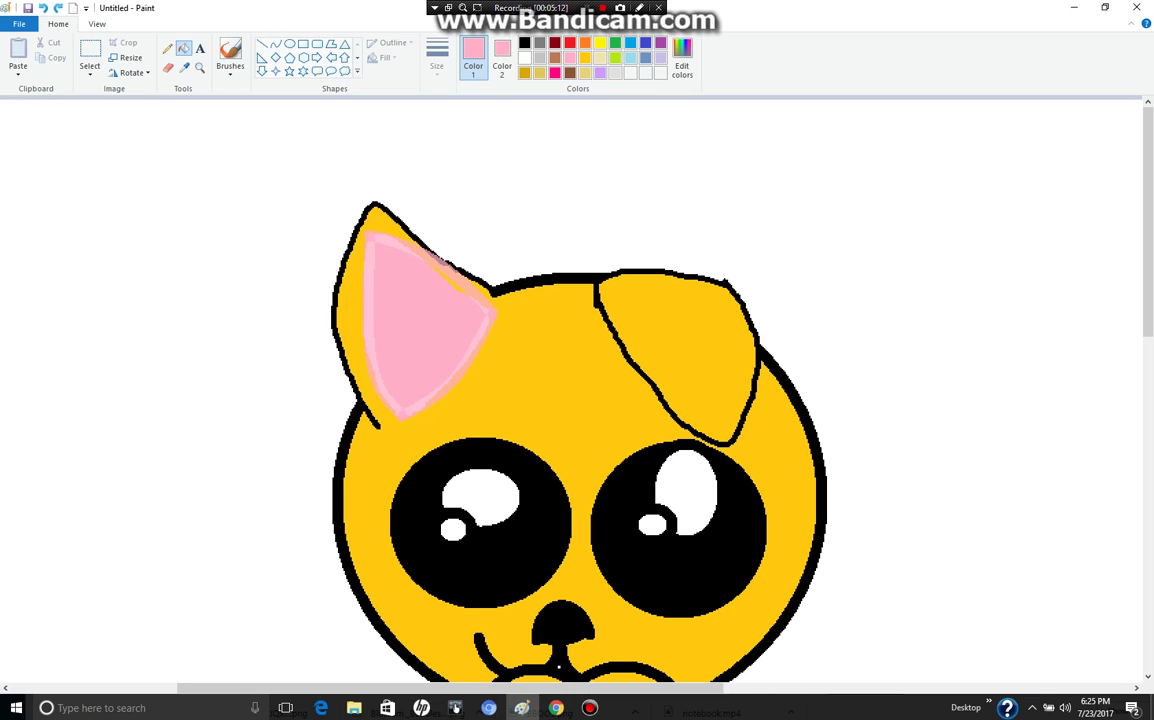
{"action": "key", "text": "ctrl+z"}
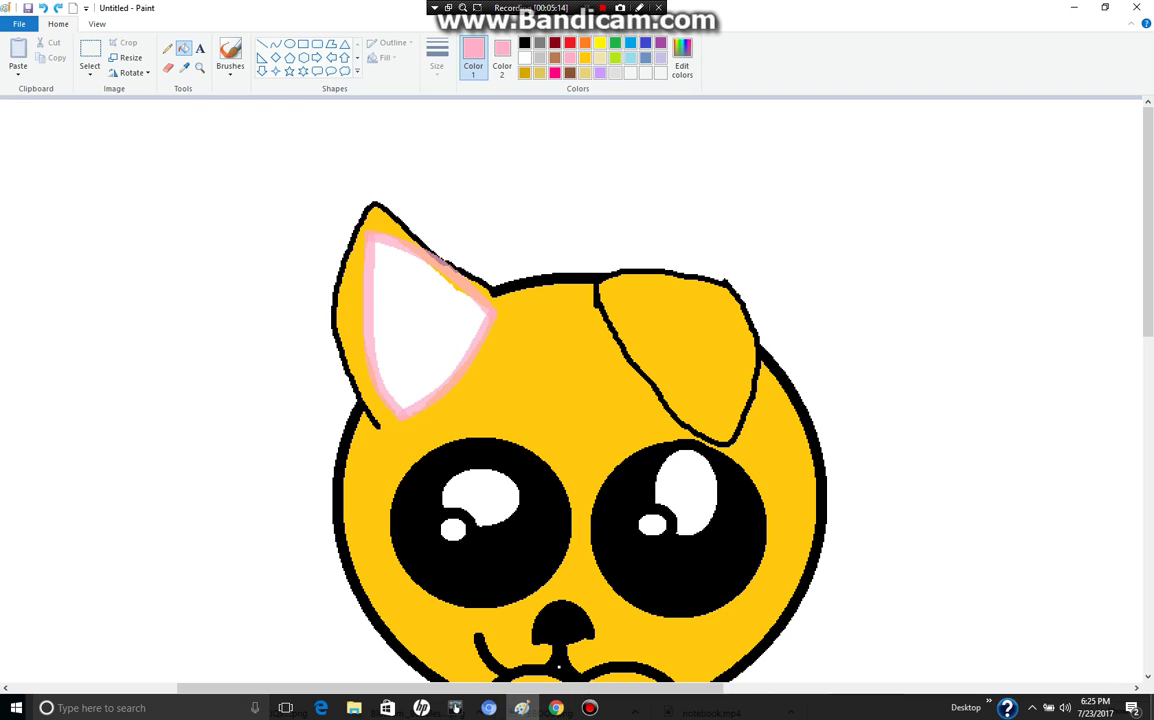
{"action": "left_click", "coordinate": [184, 67]}
{"action": "left_click", "coordinate": [452, 270]}
{"action": "left_click", "coordinate": [418, 318]}
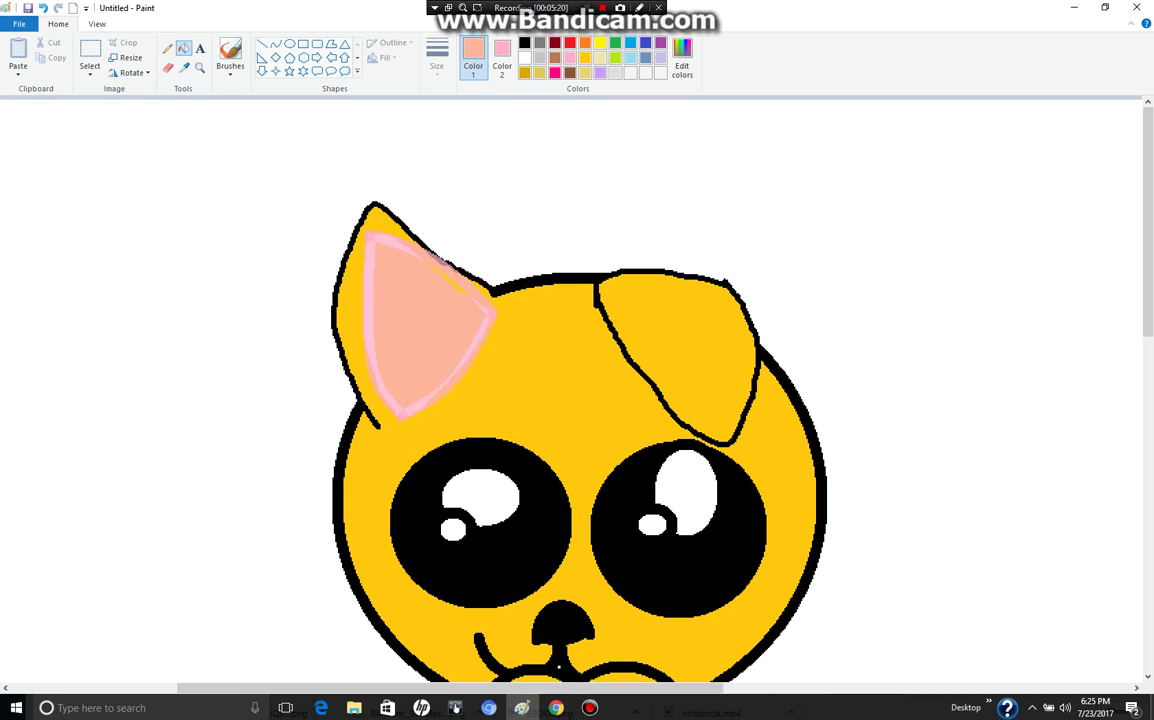
{"action": "key", "text": "ctrl+z"}
Cover the white inside of the upright ear with pink eraser strokes and fill the remaining white gap with pink
{"action": "left_click", "coordinate": [167, 67]}
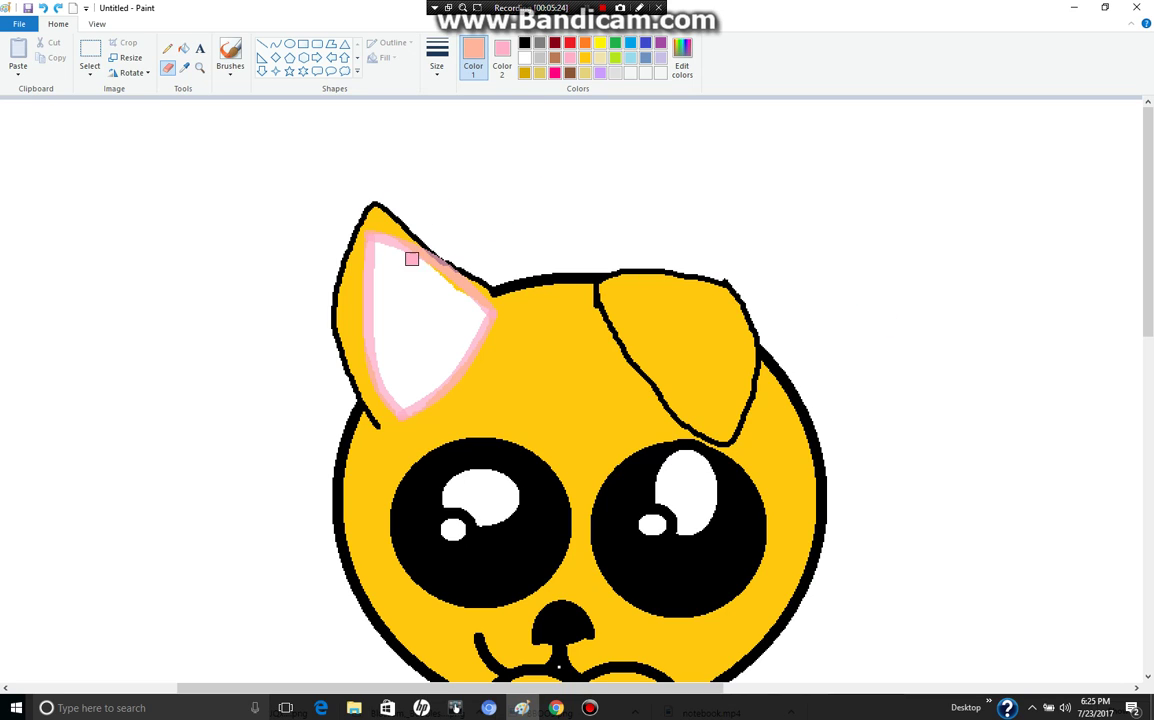
{"action": "mouse_move", "coordinate": [388, 245]}
{"action": "left_mouse_down"}
{"action": "mouse_move", "coordinate": [388, 327]}
{"action": "mouse_move", "coordinate": [379, 232]}
{"action": "mouse_move", "coordinate": [380, 274]}
{"action": "left_mouse_up"}
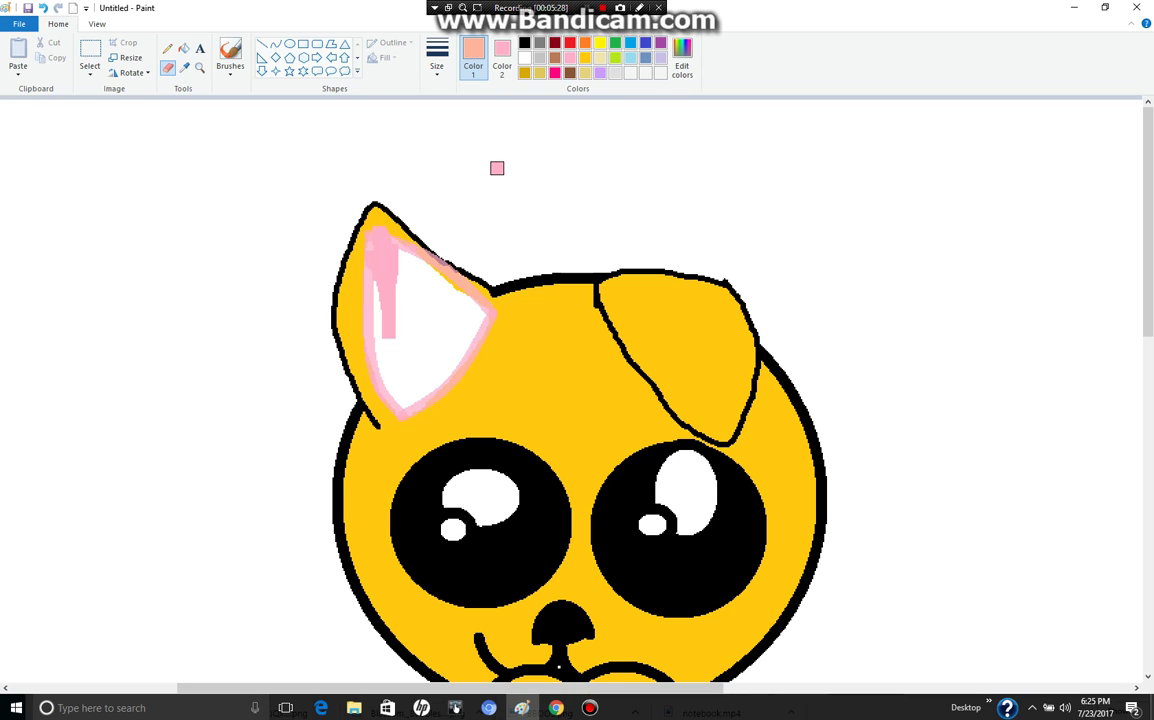
{"action": "key", "text": "ctrl+z"}
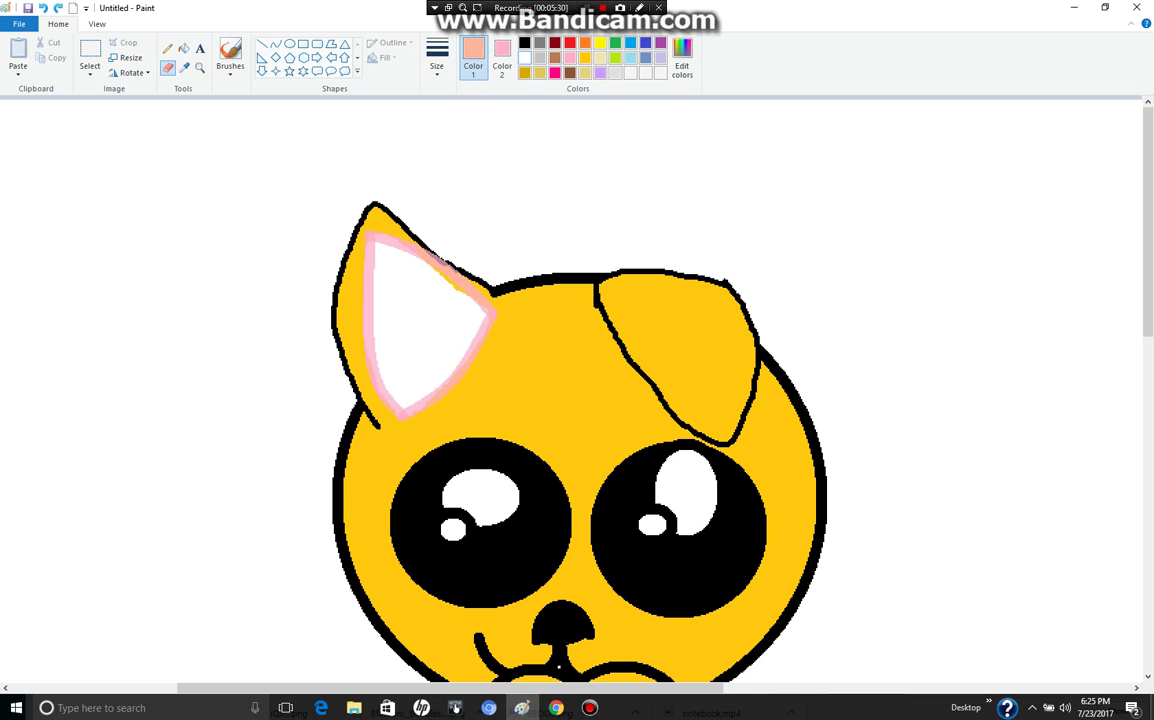
{"action": "left_click", "coordinate": [525, 58]}
{"action": "mouse_move", "coordinate": [389, 247]}
{"action": "left_mouse_down"}
{"action": "mouse_move", "coordinate": [375, 323]}
{"action": "mouse_move", "coordinate": [376, 243]}
{"action": "mouse_move", "coordinate": [358, 383]}
{"action": "mouse_move", "coordinate": [401, 412]}
{"action": "mouse_move", "coordinate": [354, 287]}
{"action": "mouse_move", "coordinate": [395, 370]}
{"action": "mouse_move", "coordinate": [387, 388]}
{"action": "mouse_move", "coordinate": [410, 411]}
{"action": "mouse_move", "coordinate": [486, 321]}
{"action": "mouse_move", "coordinate": [422, 267]}
{"action": "mouse_move", "coordinate": [412, 278]}
{"action": "mouse_move", "coordinate": [439, 310]}
{"action": "mouse_move", "coordinate": [415, 311]}
{"action": "mouse_move", "coordinate": [387, 399]}
{"action": "mouse_move", "coordinate": [383, 315]}
{"action": "mouse_move", "coordinate": [416, 301]}
{"action": "mouse_move", "coordinate": [393, 356]}
{"action": "mouse_move", "coordinate": [405, 318]}
{"action": "mouse_move", "coordinate": [415, 341]}
{"action": "mouse_move", "coordinate": [412, 356]}
{"action": "mouse_move", "coordinate": [401, 271]}
{"action": "left_mouse_up"}
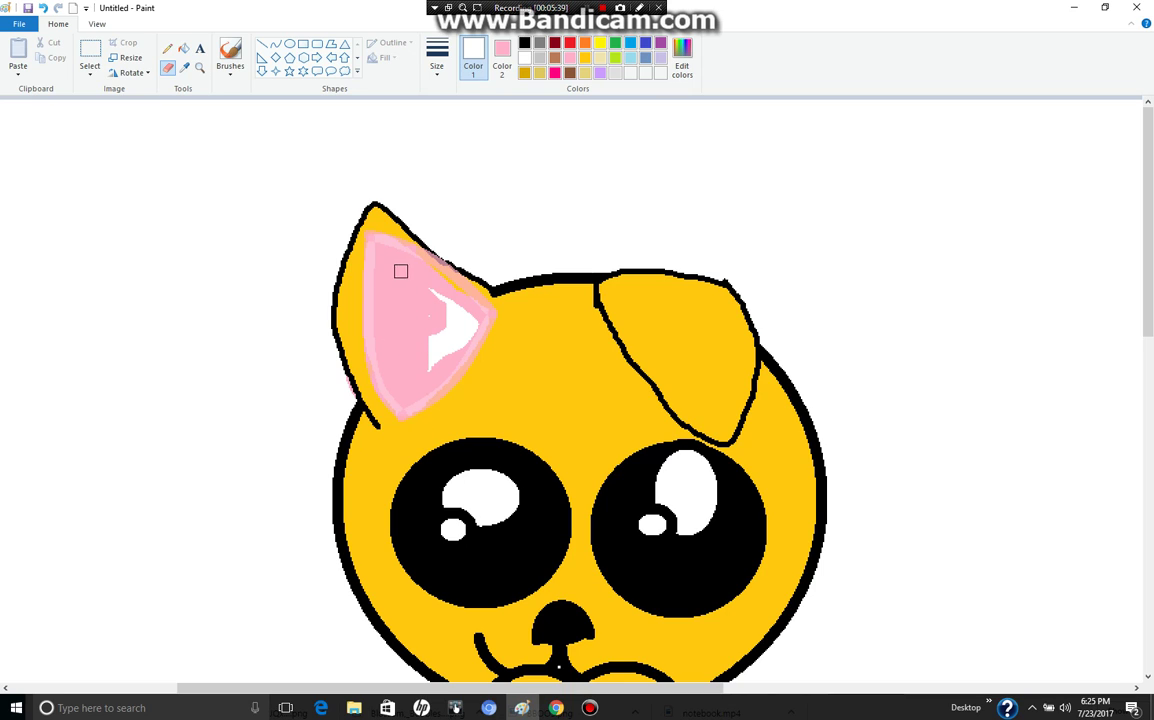
{"action": "left_click", "coordinate": [184, 48]}
{"action": "left_click", "coordinate": [452, 328]}
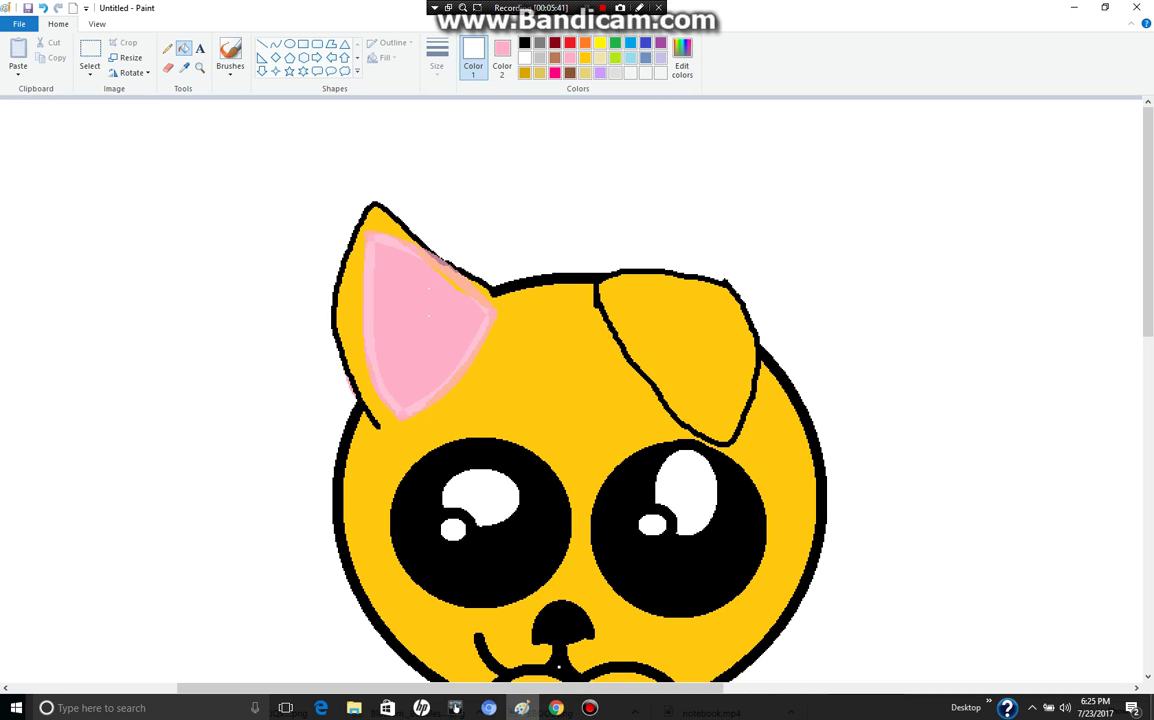
{"action": "left_click", "coordinate": [167, 67]}
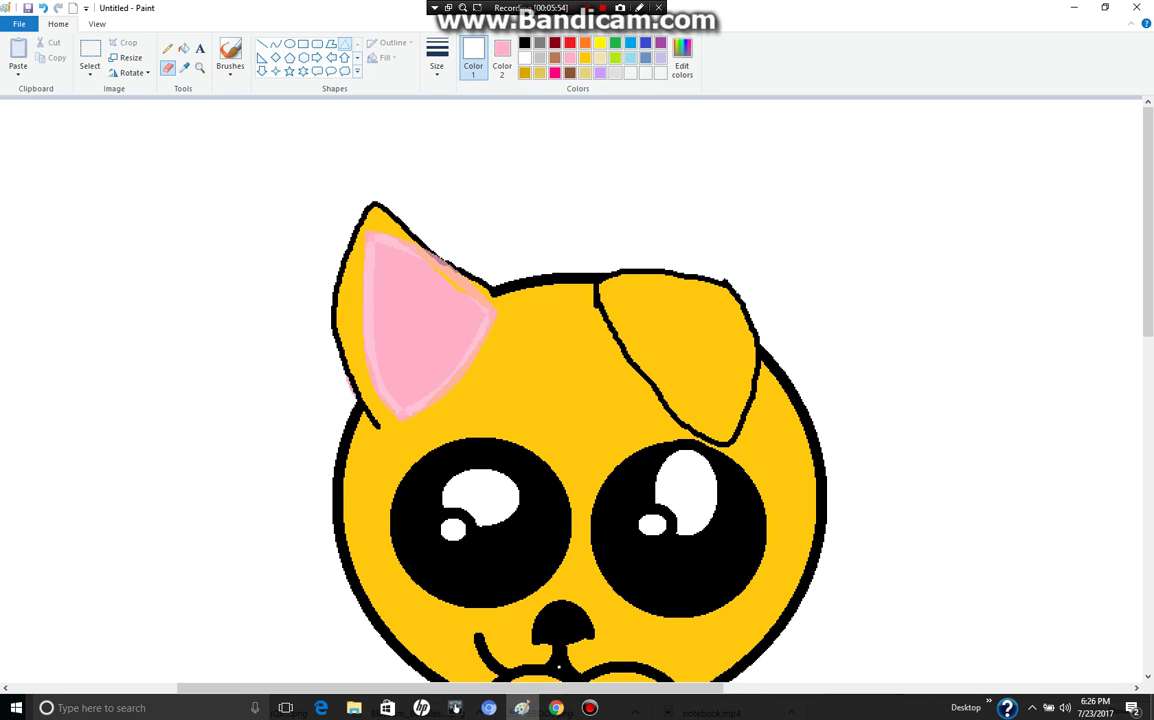
{"action": "left_click", "coordinate": [344, 44]}
{"action": "left_click_drag", "start_coordinate": [362, 240], "coordinate": [466, 362]}
{"action": "key", "text": "ctrl+z"}
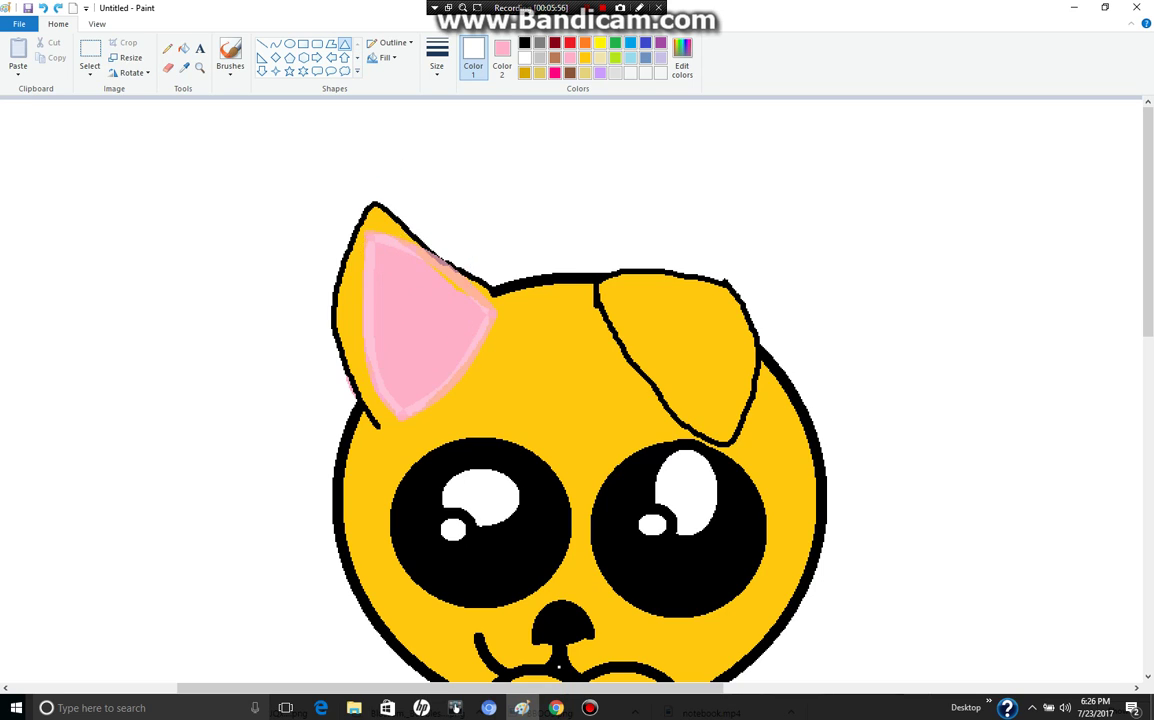
{"action": "left_click", "coordinate": [570, 58]}
{"action": "left_click_drag", "start_coordinate": [158, 254], "coordinate": [335, 425]}
{"action": "left_click_drag", "start_coordinate": [250, 350], "coordinate": [420, 320]}
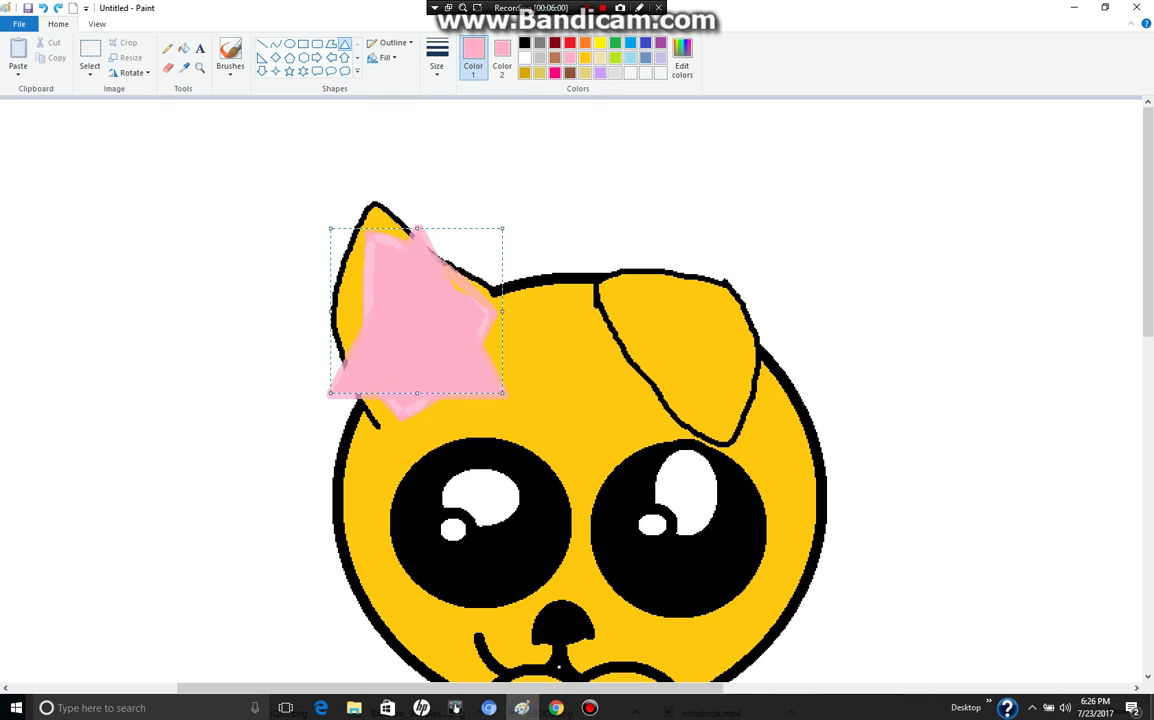
{"action": "left_click_drag", "start_coordinate": [330, 228], "coordinate": [355, 234]}
{"action": "left_click_drag", "start_coordinate": [366, 405], "coordinate": [367, 397]}
{"action": "key", "text": "ctrl+z"}
{"action": "key", "text": "ctrl+z"}
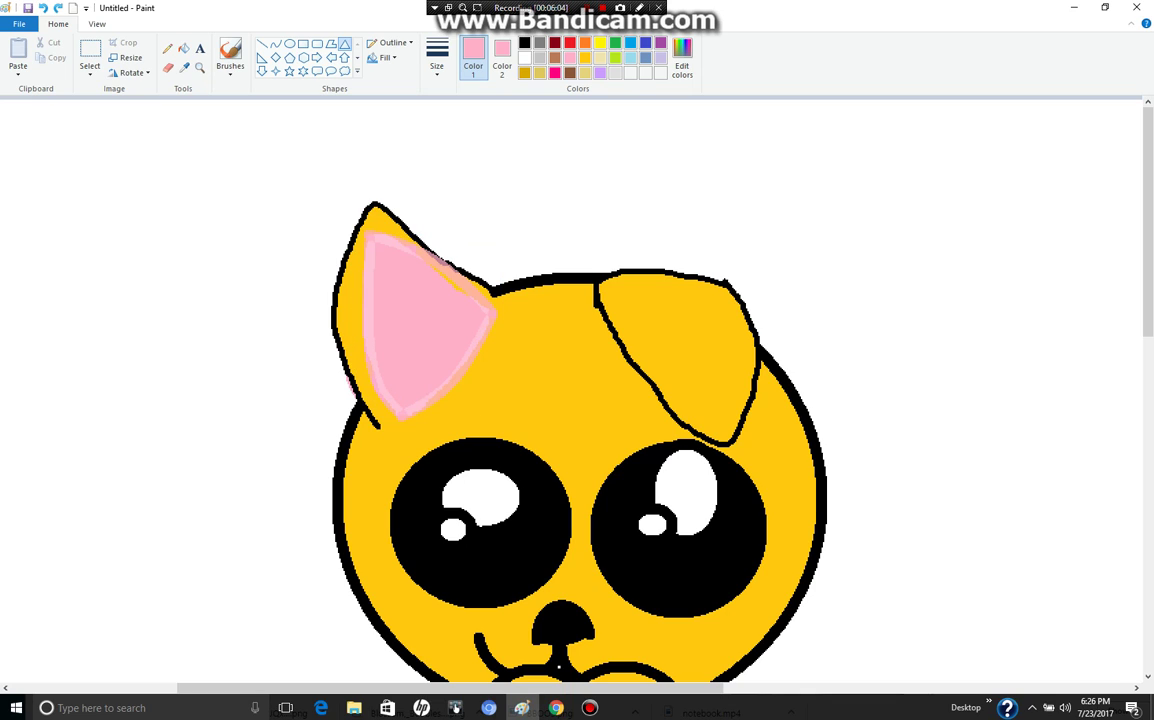
{"action": "left_click_drag", "start_coordinate": [490, 313], "coordinate": [379, 257]}
{"action": "left_click_drag", "start_coordinate": [485, 312], "coordinate": [393, 309]}
{"action": "key", "text": "ctrl+z"}
{"action": "left_click", "coordinate": [166, 67]}
{"action": "left_click", "coordinate": [126, 57]}
{"action": "left_click", "coordinate": [199, 67]}
{"action": "left_click_drag", "start_coordinate": [368, 300], "coordinate": [437, 349]}
{"action": "key", "text": "Escape"}
{"action": "scroll", "coordinate": [577, 390], "scroll_direction": "down", "scroll_amount": 3}
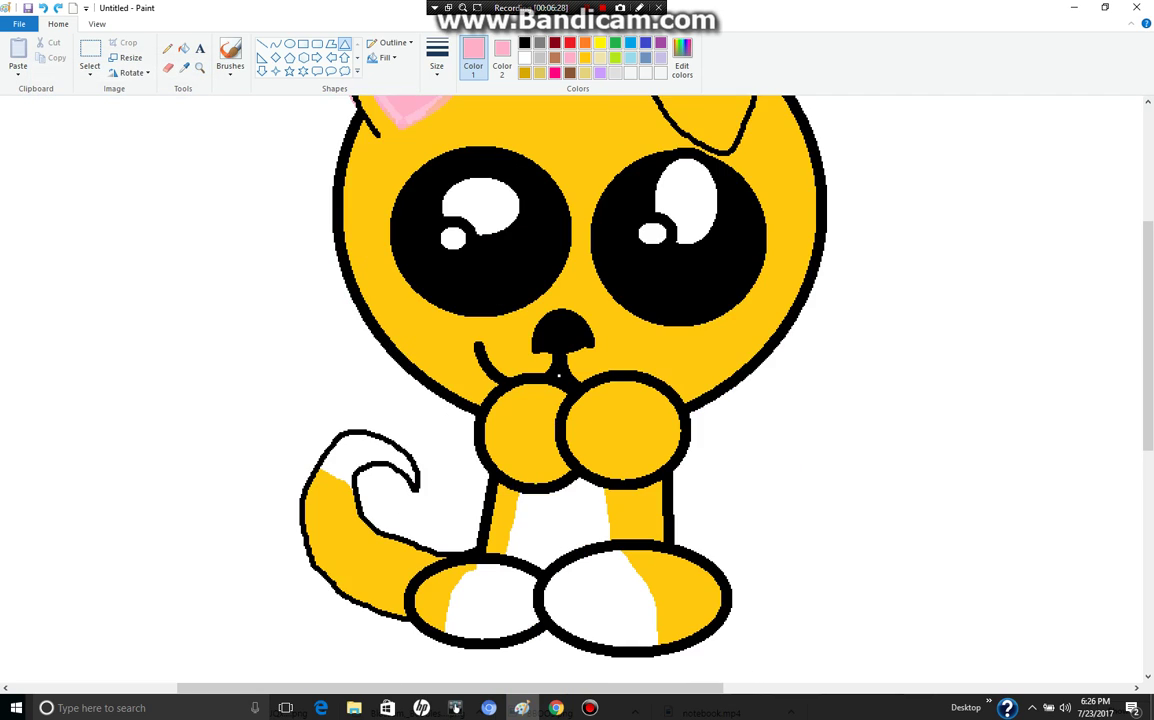
{"action": "scroll", "coordinate": [577, 390], "scroll_direction": "up", "scroll_amount": 2}
{"action": "left_click", "coordinate": [200, 67]}
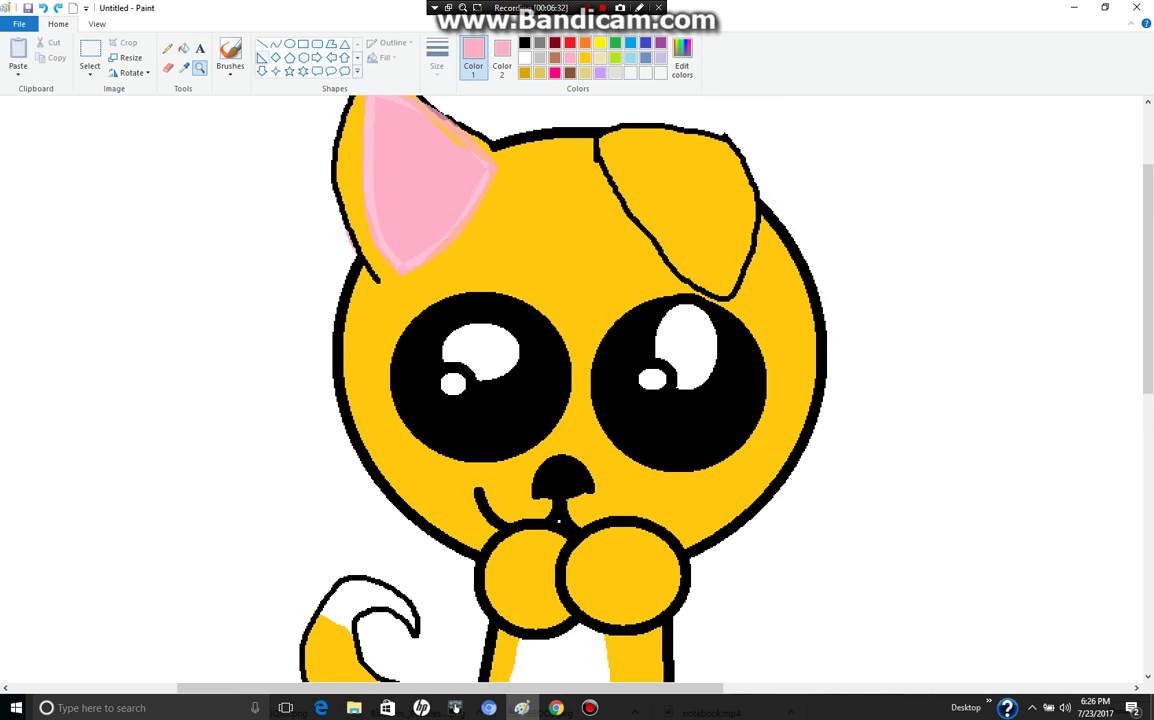
Set the shape fill to Marker and draw a light pink blush ellipse over the puppy's left cheek
{"action": "left_click", "coordinate": [303, 44]}
{"action": "left_click", "coordinate": [290, 44]}
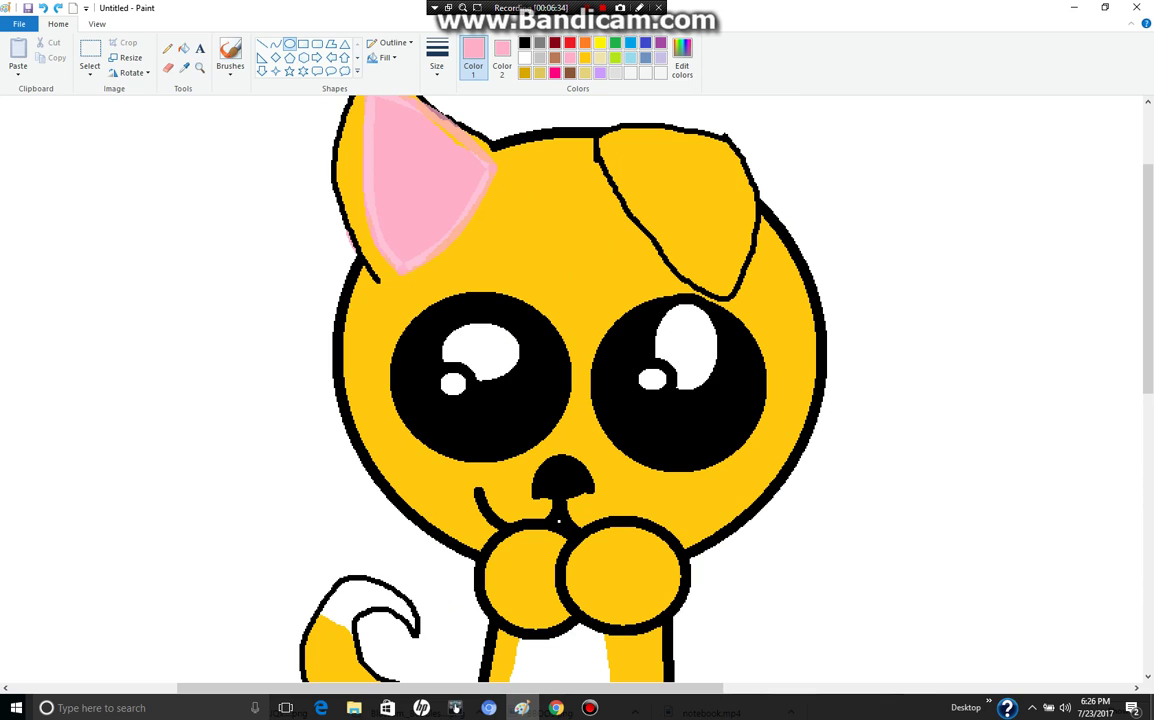
{"action": "left_click_drag", "start_coordinate": [343, 465], "coordinate": [438, 535]}
{"action": "left_click_drag", "start_coordinate": [412, 512], "coordinate": [426, 515]}
{"action": "key", "text": "ctrl+z"}
{"action": "left_click", "coordinate": [381, 57]}
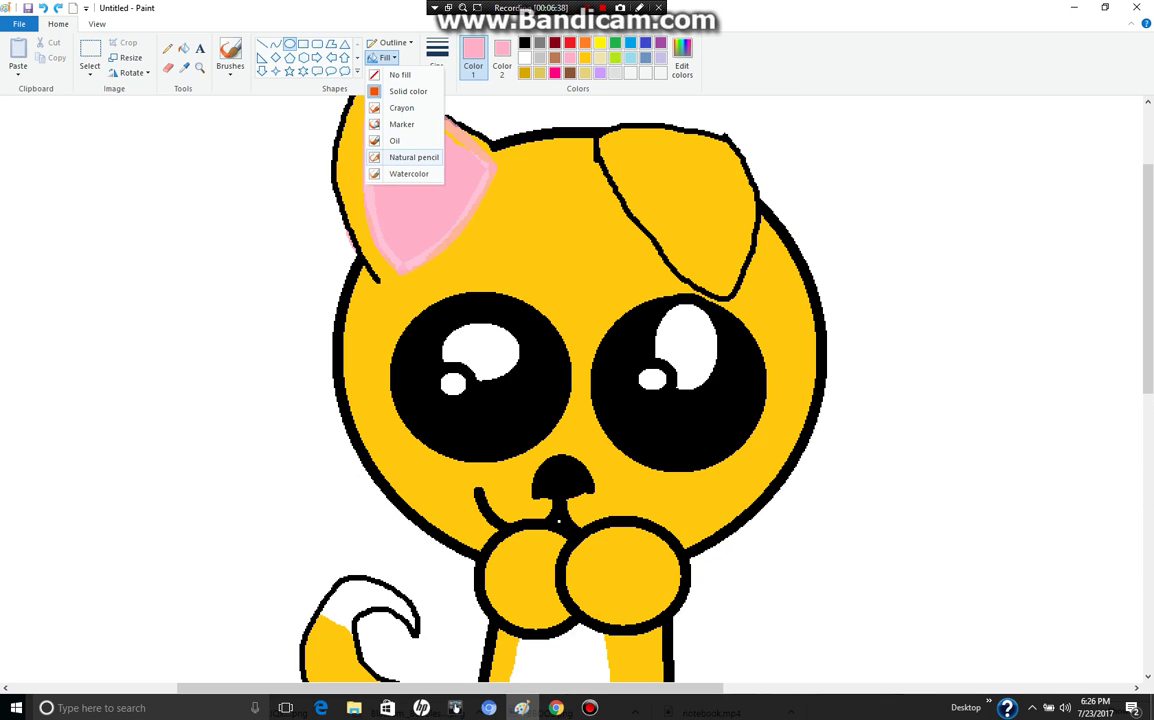
{"action": "left_click", "coordinate": [401, 124]}
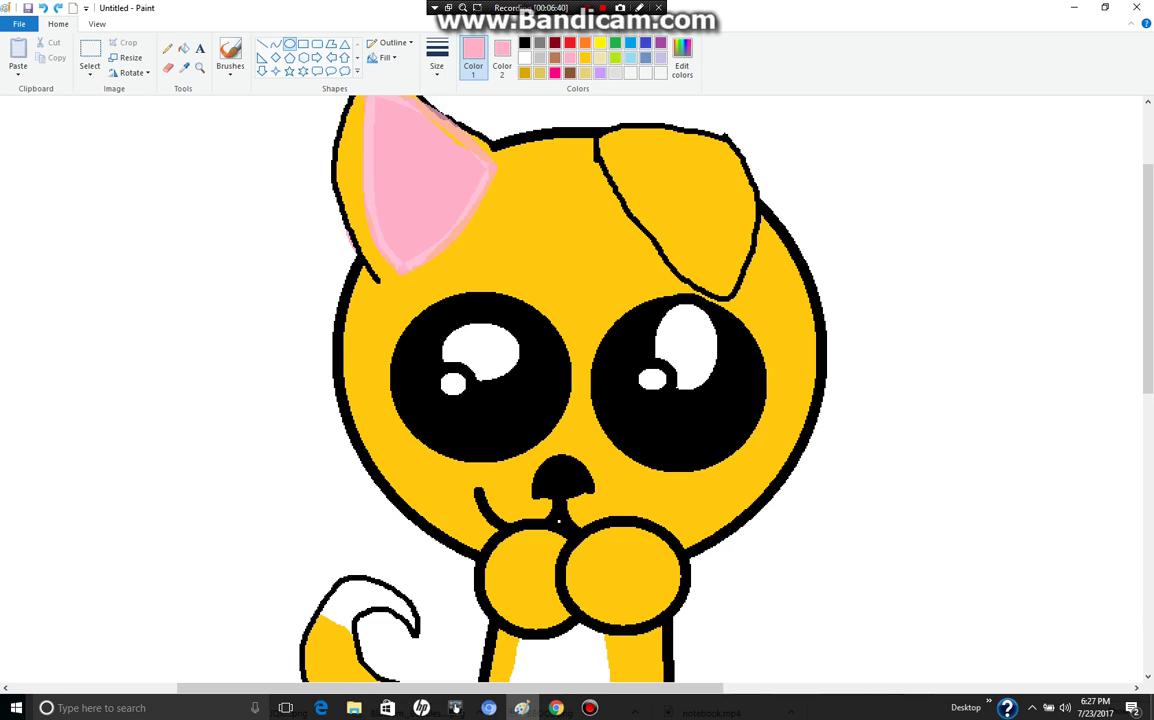
{"action": "mouse_move", "coordinate": [341, 450]}
{"action": "left_mouse_down"}
{"action": "mouse_move", "coordinate": [446, 544]}
{"action": "mouse_move", "coordinate": [414, 513]}
{"action": "left_mouse_up"}
Draw a matching light pink blush ellipse over the puppy's right cheek, replacing the first try
{"action": "left_click_drag", "start_coordinate": [692, 467], "coordinate": [820, 595]}
{"action": "left_click_drag", "start_coordinate": [770, 540], "coordinate": [774, 512]}
{"action": "key", "text": "Delete"}
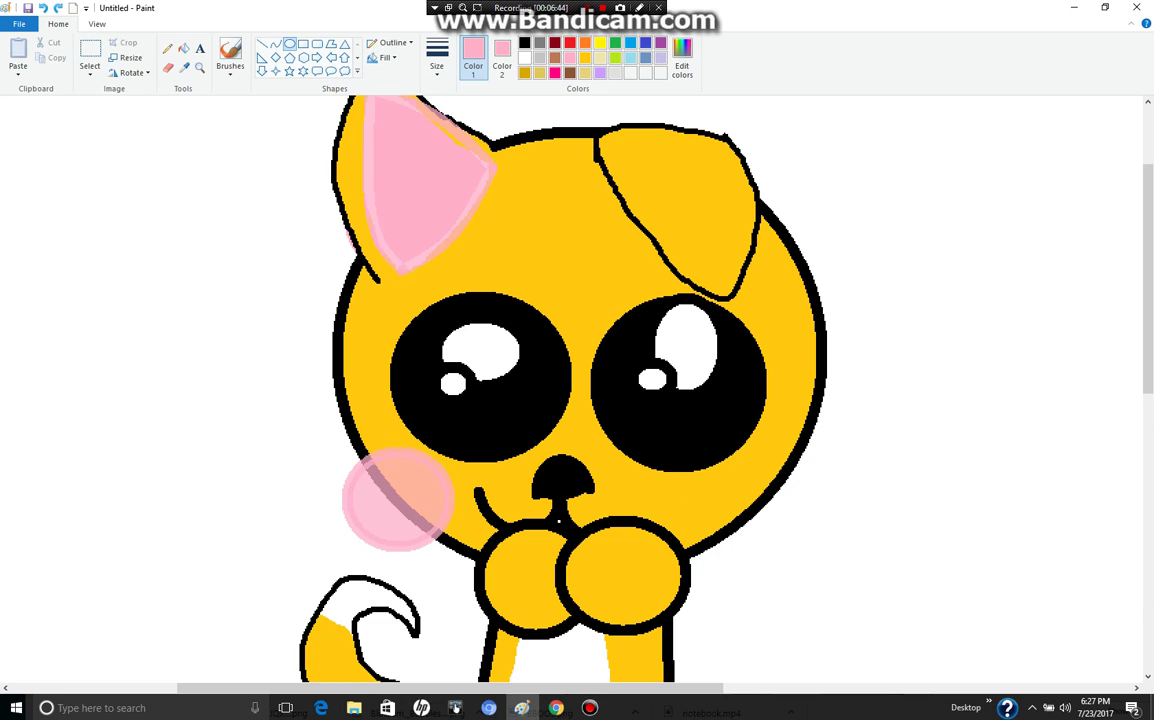
{"action": "left_click_drag", "start_coordinate": [711, 470], "coordinate": [832, 572]}
{"action": "left_click_drag", "start_coordinate": [785, 535], "coordinate": [782, 519]}
{"action": "left_click", "coordinate": [880, 550]}
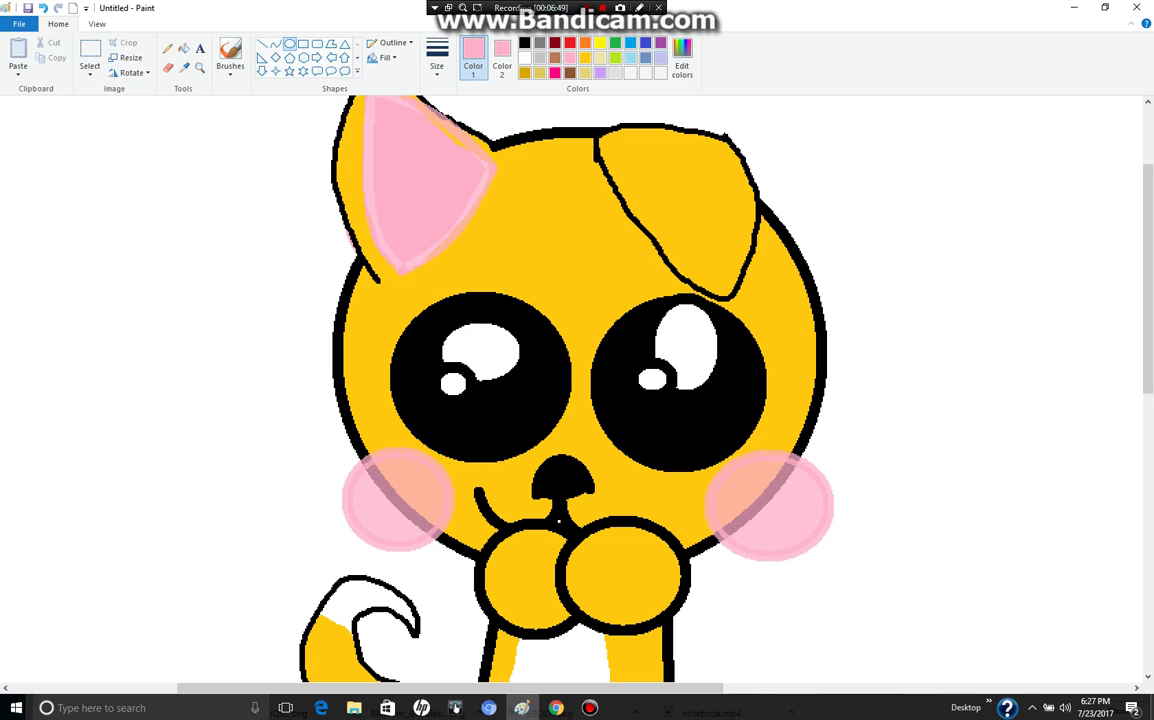
Set both the primary and secondary colors to red and draw a small ellipse between the puppy's eyes
{"action": "left_click", "coordinate": [570, 43]}
{"action": "left_click", "coordinate": [570, 43]}
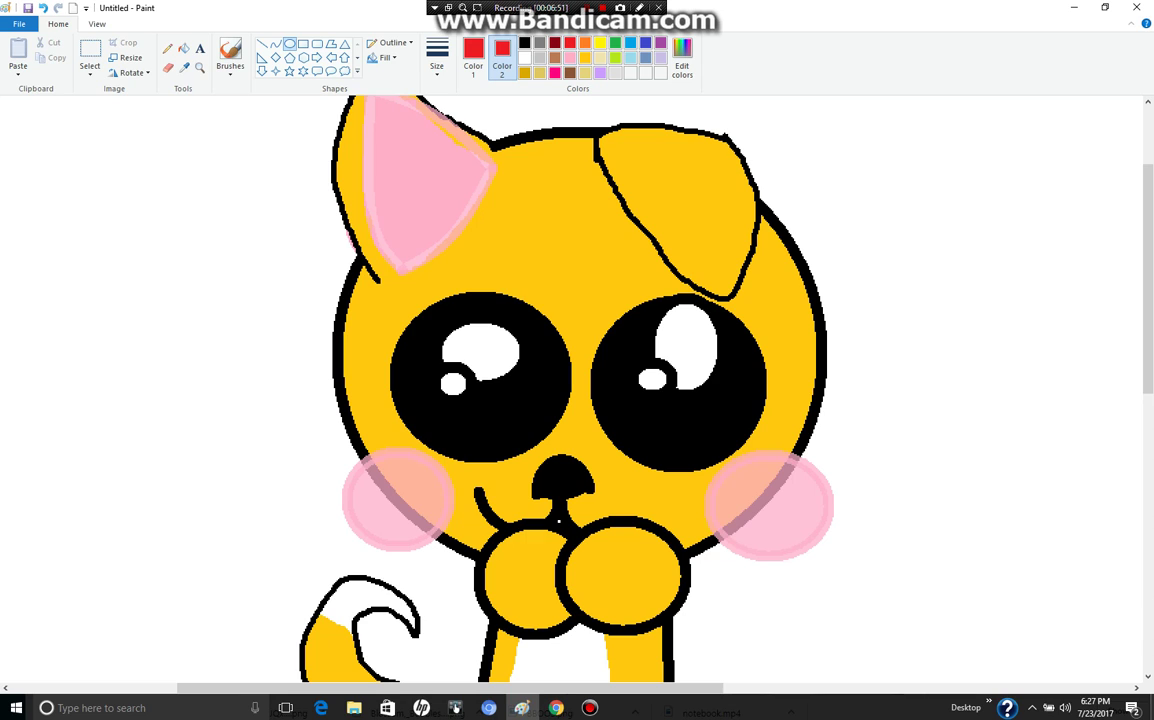
{"action": "left_click_drag", "start_coordinate": [556, 366], "coordinate": [606, 411]}
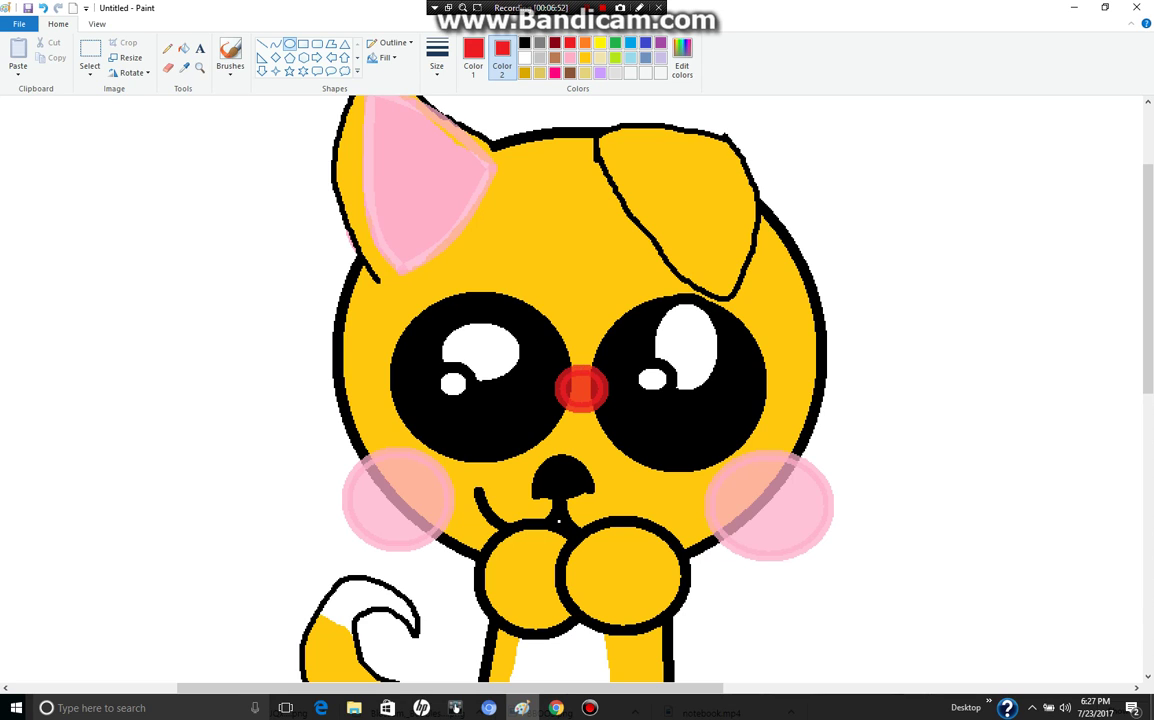
Draw a large red heart shape in the empty space to the right of the puppy
{"action": "left_click", "coordinate": [200, 68]}
{"action": "left_click", "coordinate": [580, 282]}
{"action": "right_click", "coordinate": [386, 260]}
{"action": "right_click", "coordinate": [386, 258]}
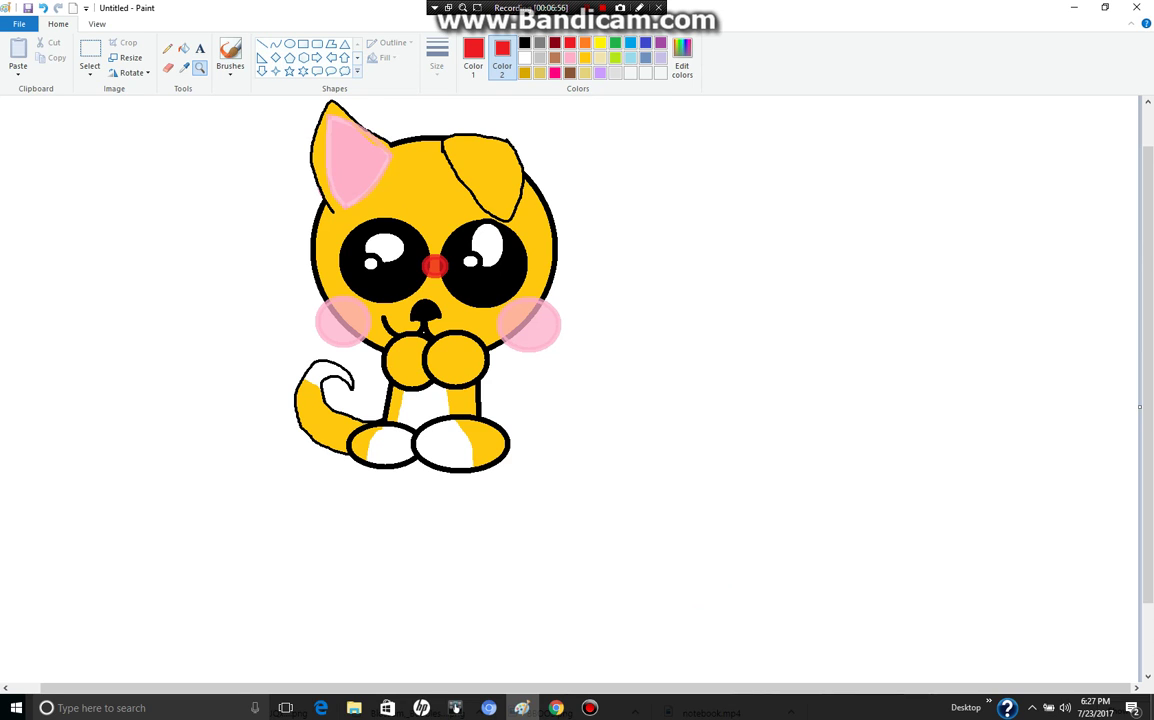
{"action": "left_click", "coordinate": [357, 71]}
{"action": "left_click", "coordinate": [262, 85]}
{"action": "left_click_drag", "start_coordinate": [588, 104], "coordinate": [893, 348]}
{"action": "left_click_drag", "start_coordinate": [740, 226], "coordinate": [736, 279]}
{"action": "key", "text": "Escape"}
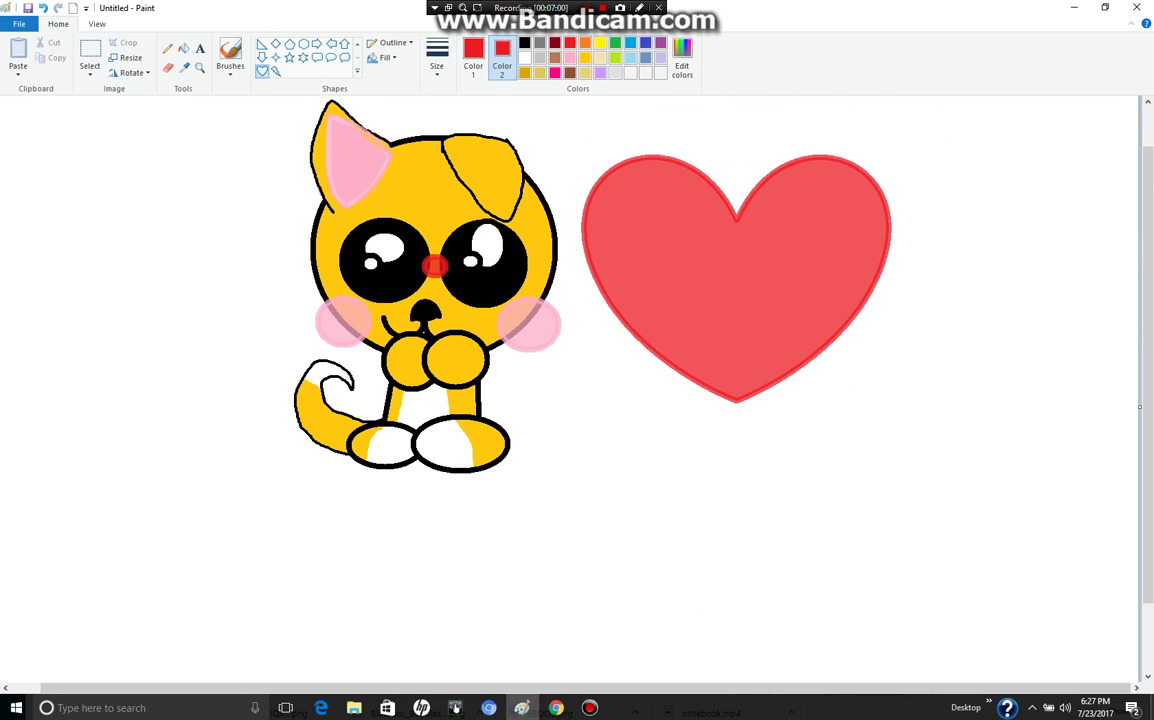
Set the primary color to light pink and try to place a text box on the red heart
{"action": "left_click", "coordinate": [200, 48]}
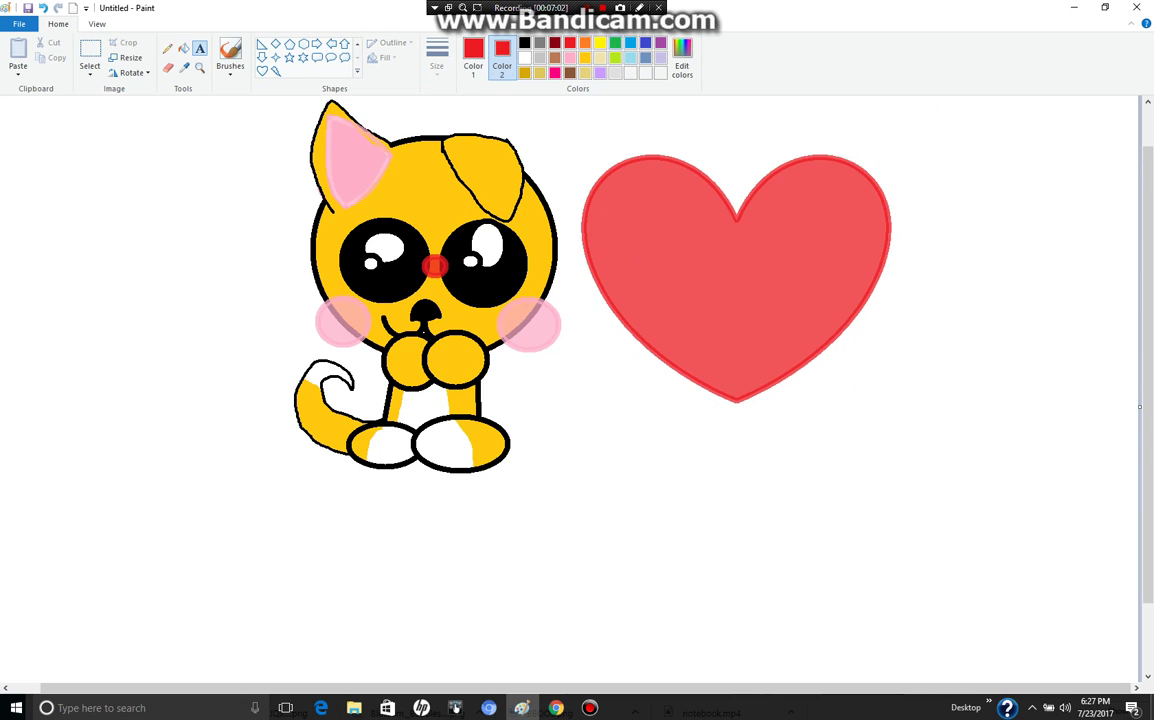
{"action": "left_click", "coordinate": [473, 55]}
{"action": "left_click", "coordinate": [570, 58]}
{"action": "left_click_drag", "start_coordinate": [633, 237], "coordinate": [713, 290]}
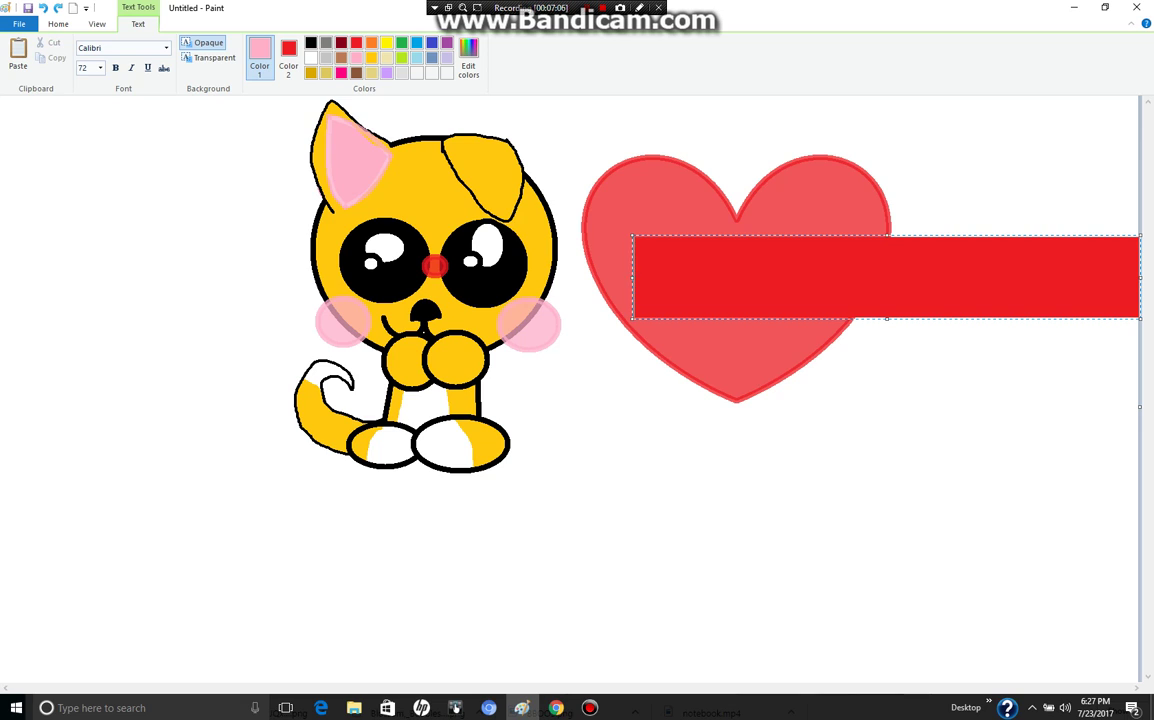
{"action": "key", "text": "Escape"}
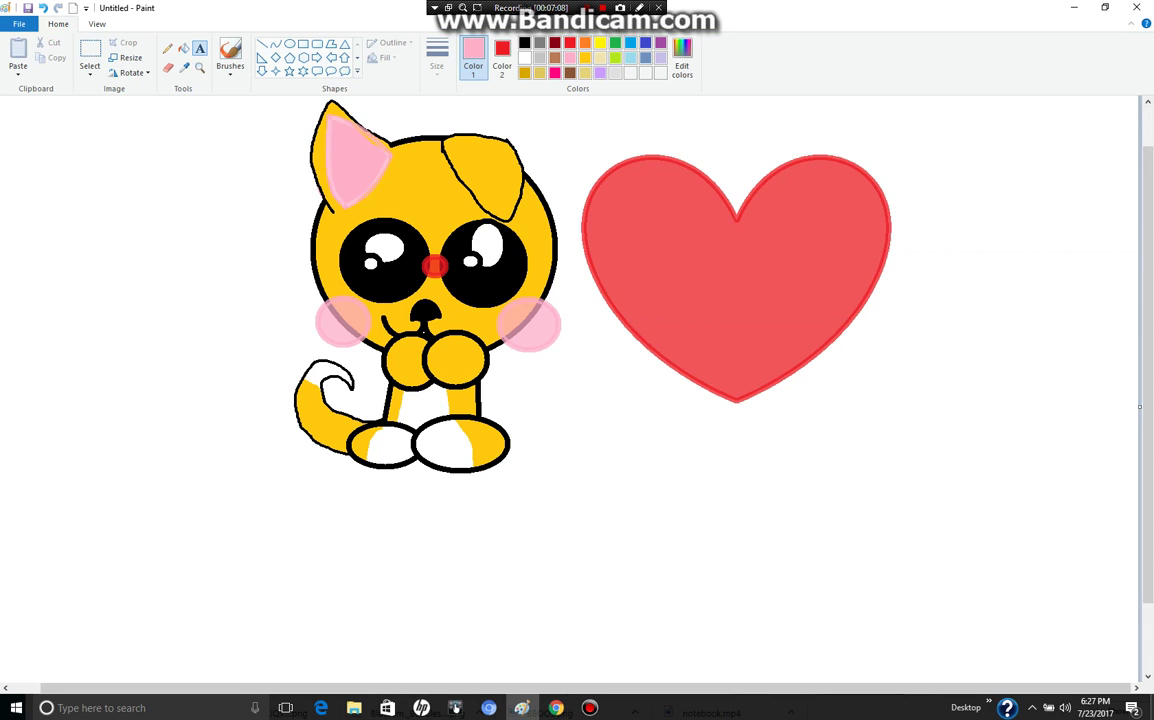
Set the secondary color to white and try again to place a text box on the heart
{"action": "left_click", "coordinate": [502, 57]}
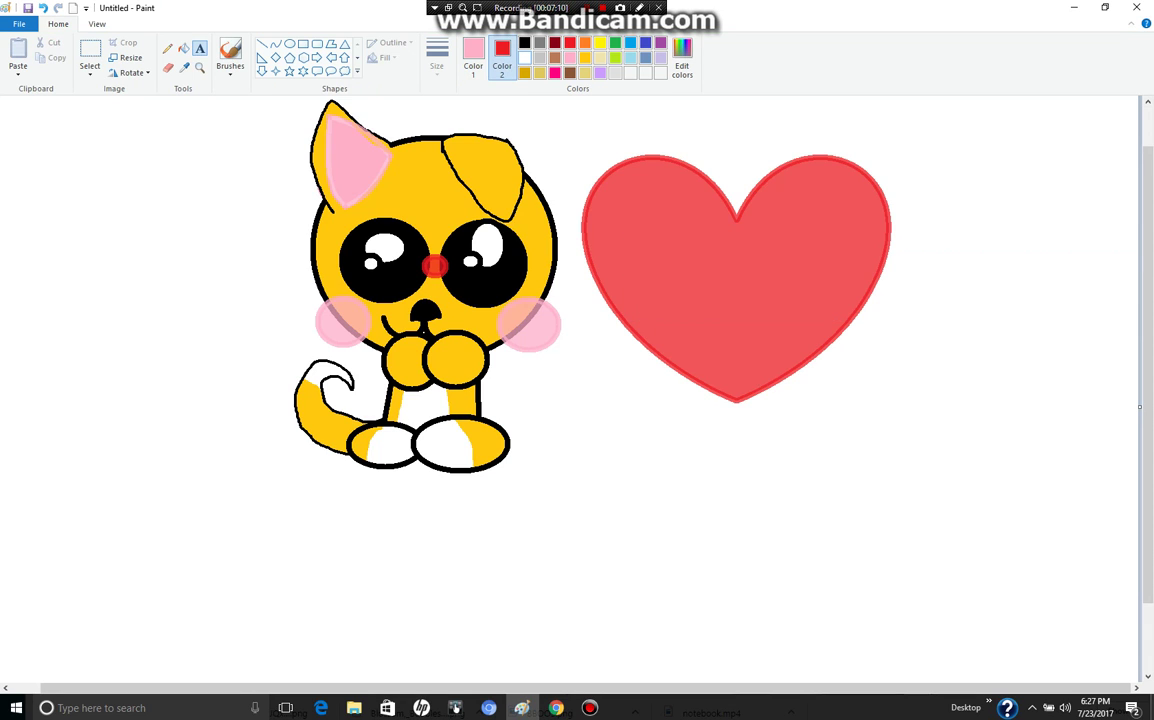
{"action": "left_click", "coordinate": [525, 58]}
{"action": "left_click", "coordinate": [473, 57]}
{"action": "left_click", "coordinate": [627, 240]}
{"action": "key", "text": "Escape"}
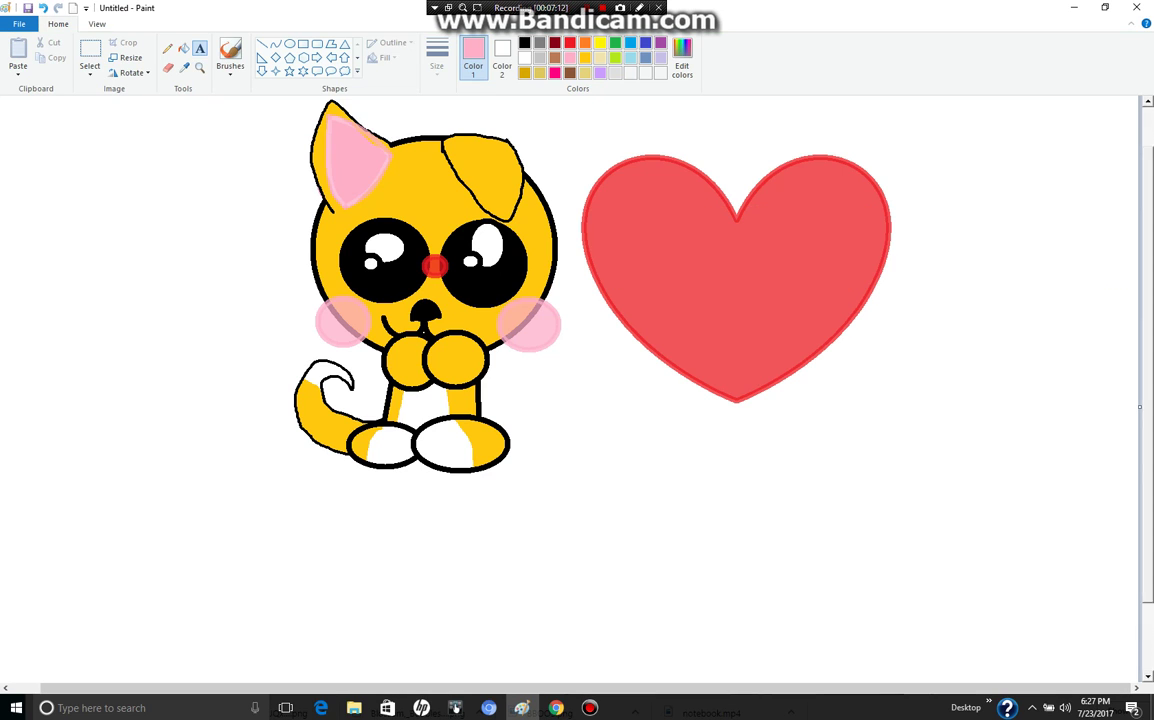
{"action": "left_click", "coordinate": [652, 240]}
{"action": "key", "text": "Escape"}
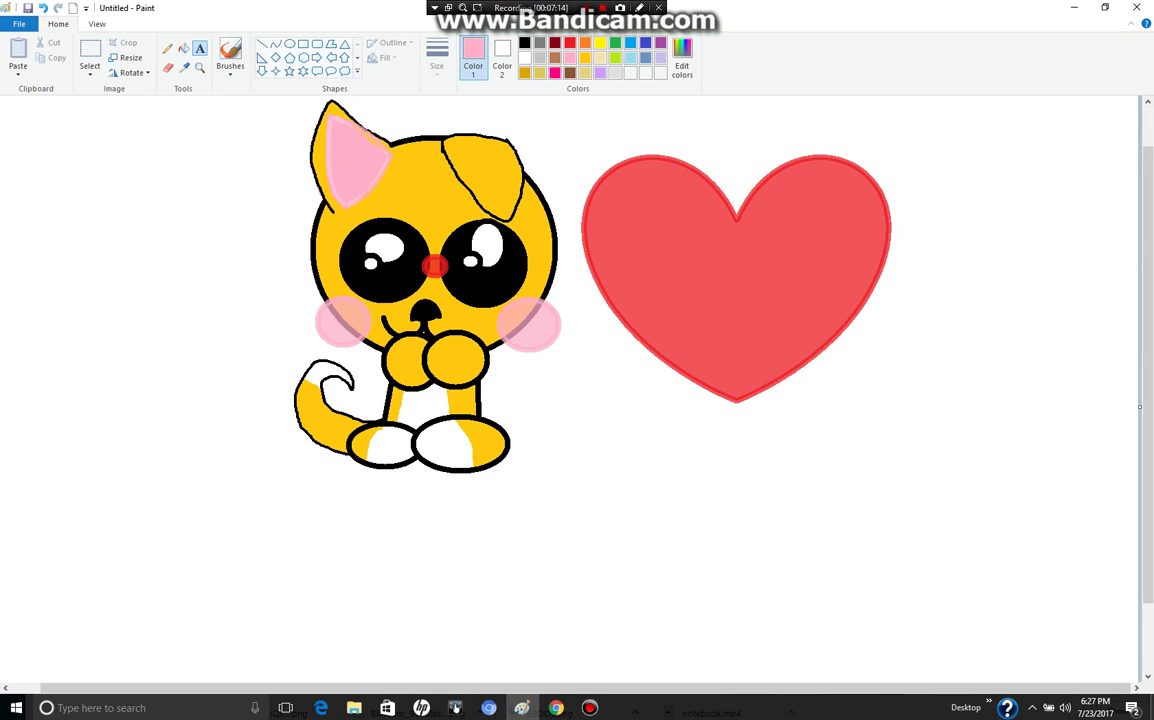
Set the secondary color to light pink and try to place a text box across the middle of the heart
{"action": "left_click", "coordinate": [200, 68]}
{"action": "left_click", "coordinate": [741, 263]}
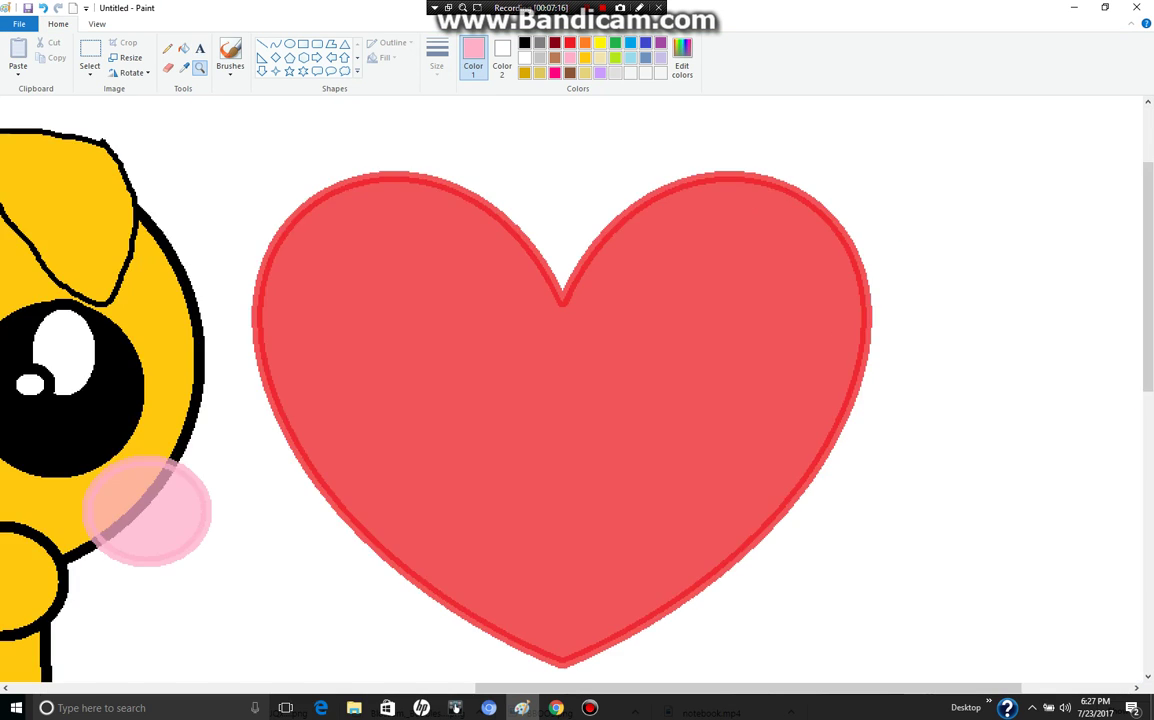
{"action": "left_click", "coordinate": [502, 58]}
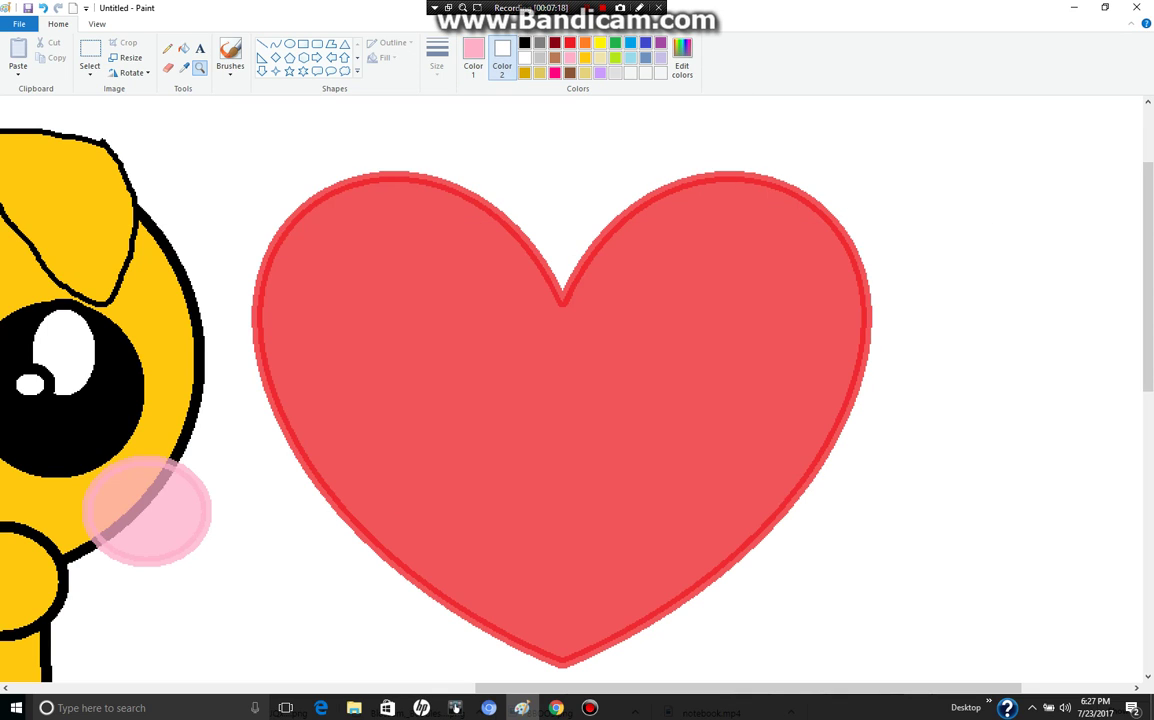
{"action": "left_click", "coordinate": [570, 73]}
{"action": "left_click", "coordinate": [570, 58]}
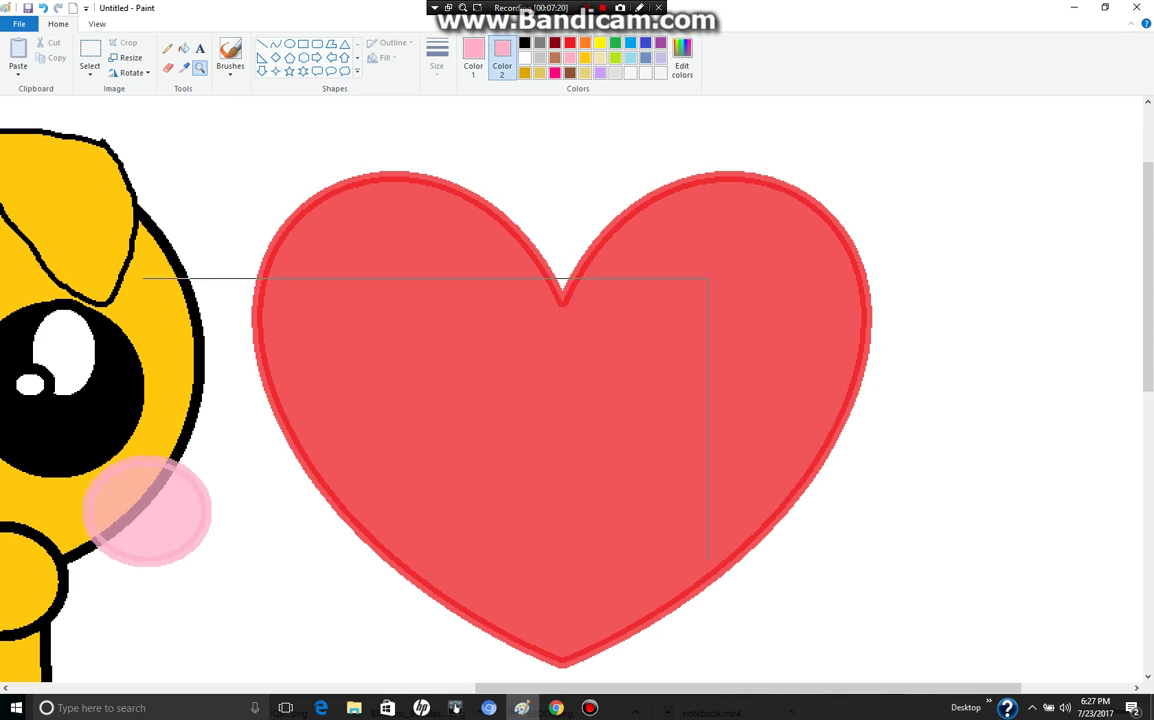
{"action": "left_click", "coordinate": [200, 48]}
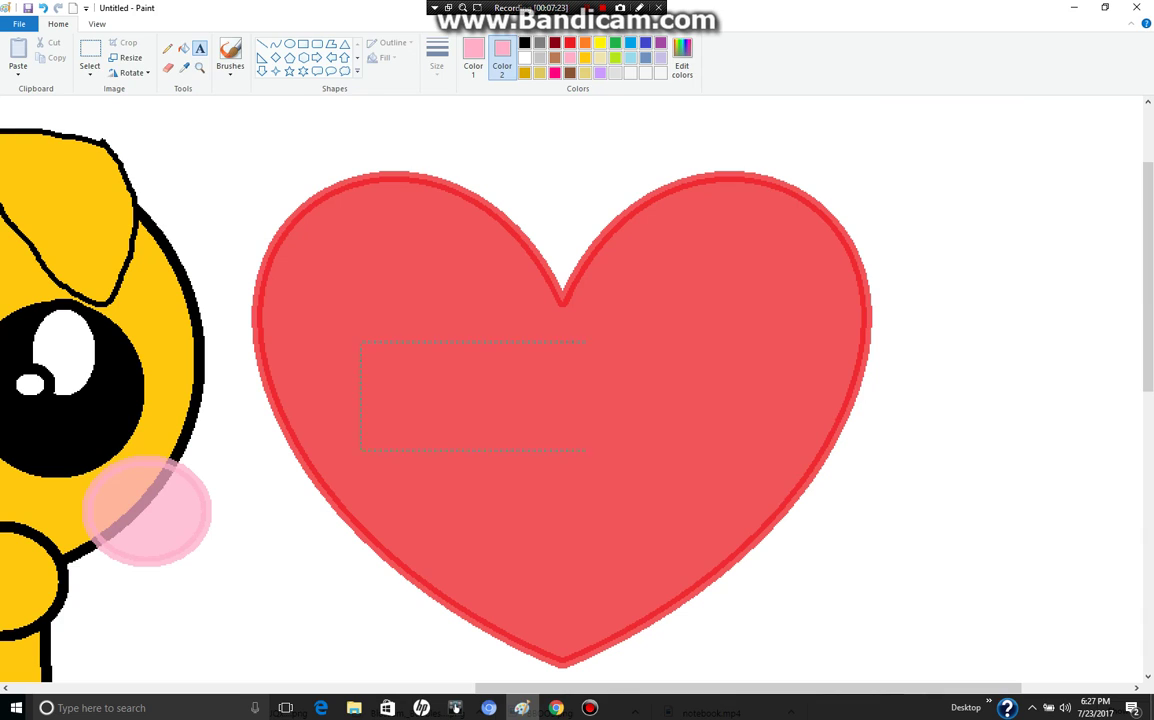
{"action": "left_click_drag", "start_coordinate": [587, 450], "coordinate": [1048, 450]}
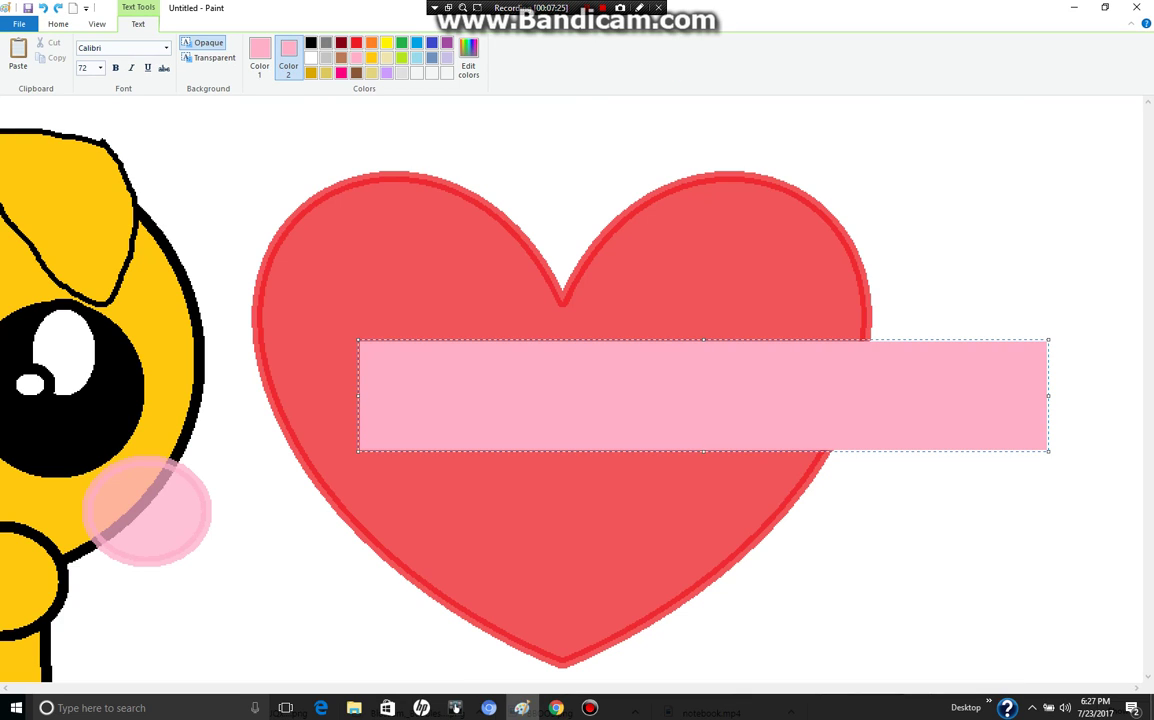
{"action": "key", "text": "Escape"}
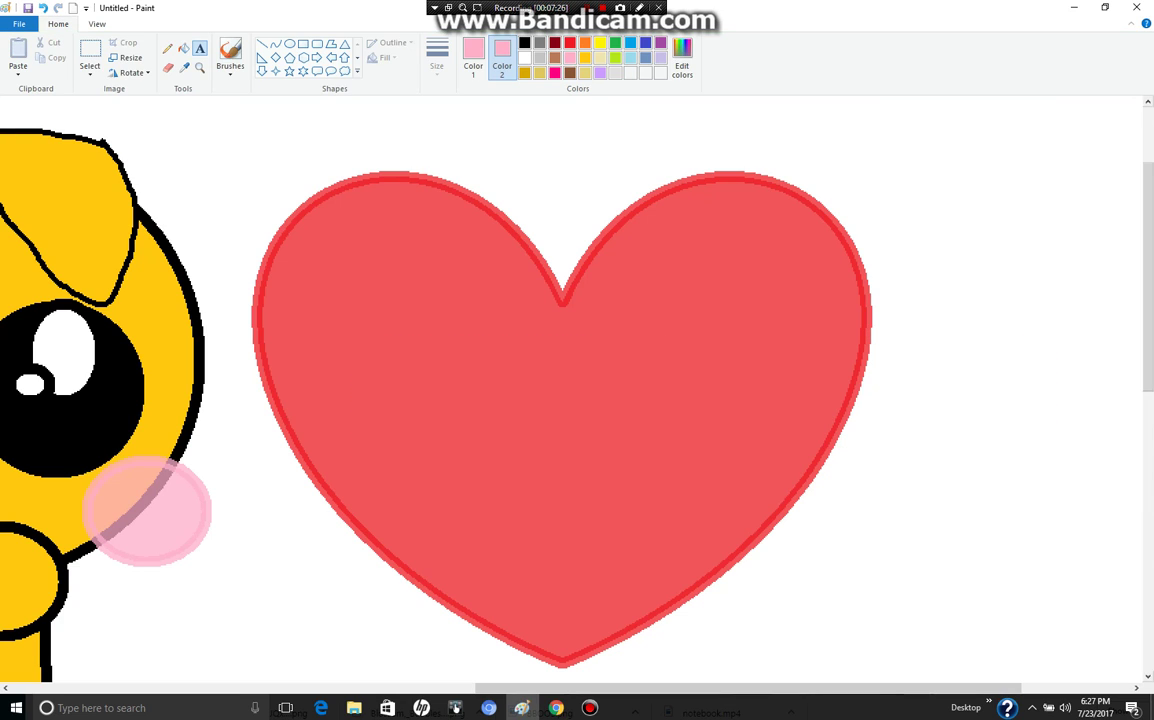
Draw a light pink L with the Curve tool and an ellipse as the O in the heart's upper part
{"action": "left_click", "coordinate": [276, 44]}
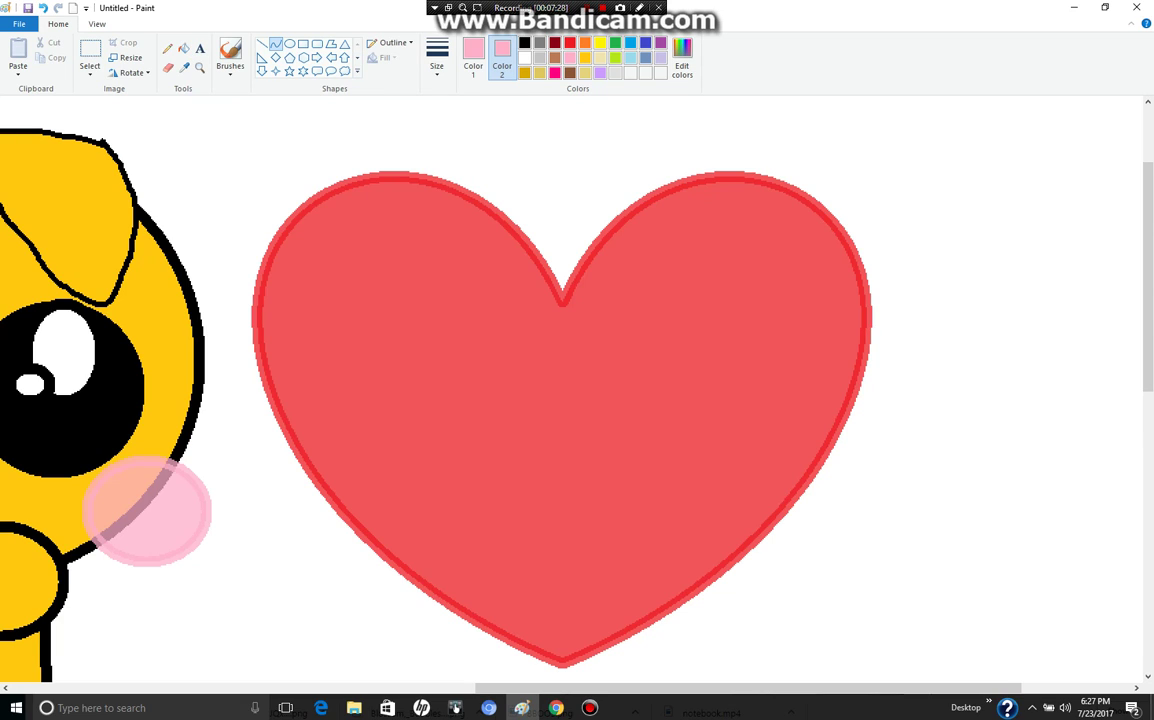
{"action": "mouse_move", "coordinate": [358, 236]}
{"action": "left_mouse_down"}
{"action": "mouse_move", "coordinate": [360, 390]}
{"action": "mouse_move", "coordinate": [450, 402]}
{"action": "left_mouse_up"}
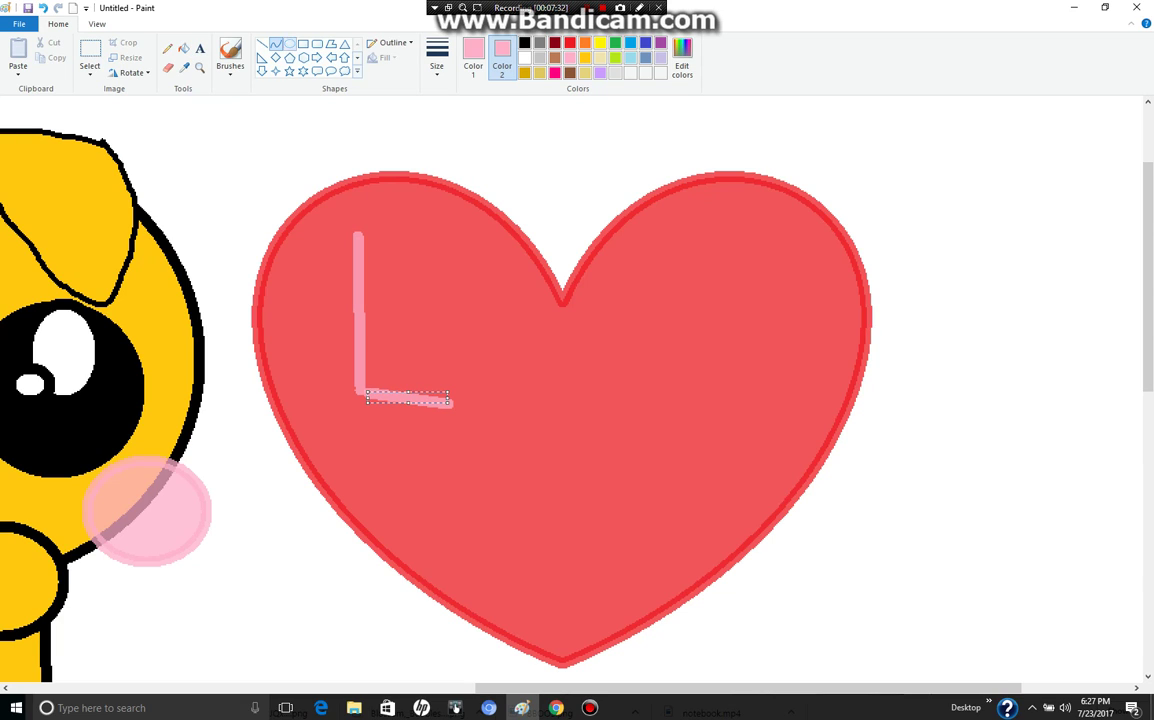
{"action": "left_click", "coordinate": [289, 44]}
{"action": "left_click_drag", "start_coordinate": [467, 281], "coordinate": [573, 410]}
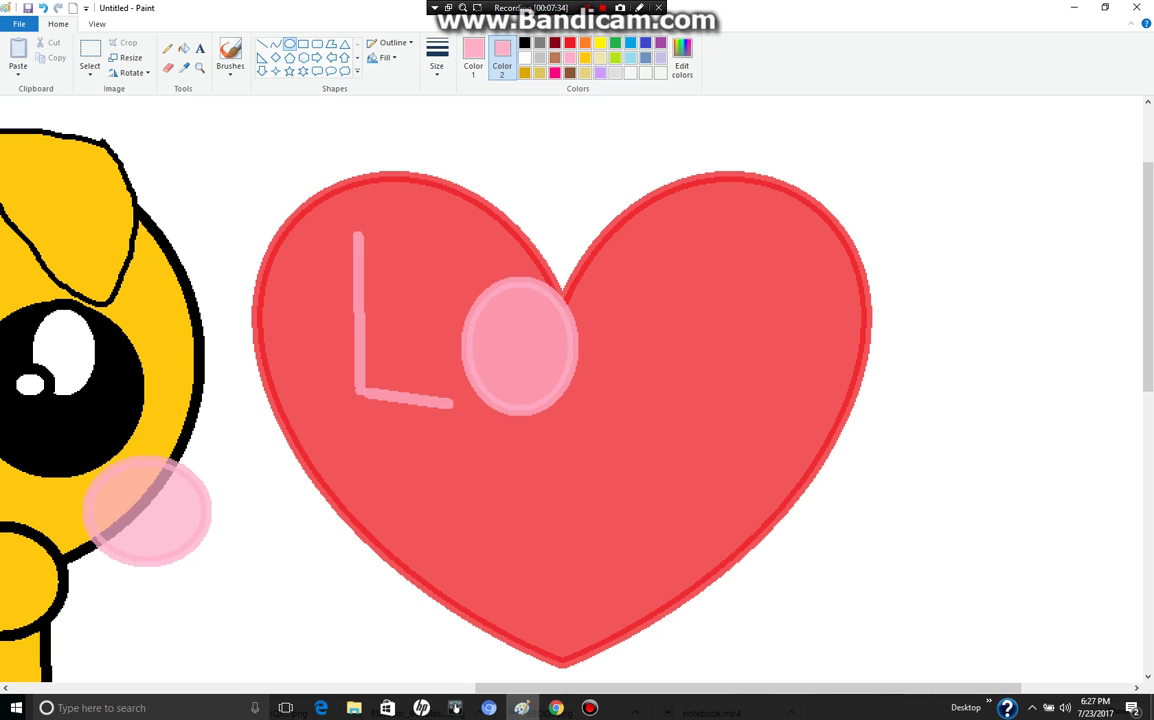
Complete the word "Love" in light pink with a V made of Curve strokes and a pencil-drawn e
{"action": "left_click_drag", "start_coordinate": [600, 304], "coordinate": [649, 402]}
{"action": "key", "text": "ctrl+z"}
{"action": "left_click", "coordinate": [276, 44]}
{"action": "mouse_move", "coordinate": [591, 303]}
{"action": "left_mouse_down"}
{"action": "mouse_move", "coordinate": [662, 384]}
{"action": "mouse_move", "coordinate": [640, 371]}
{"action": "mouse_move", "coordinate": [704, 328]}
{"action": "left_mouse_up"}
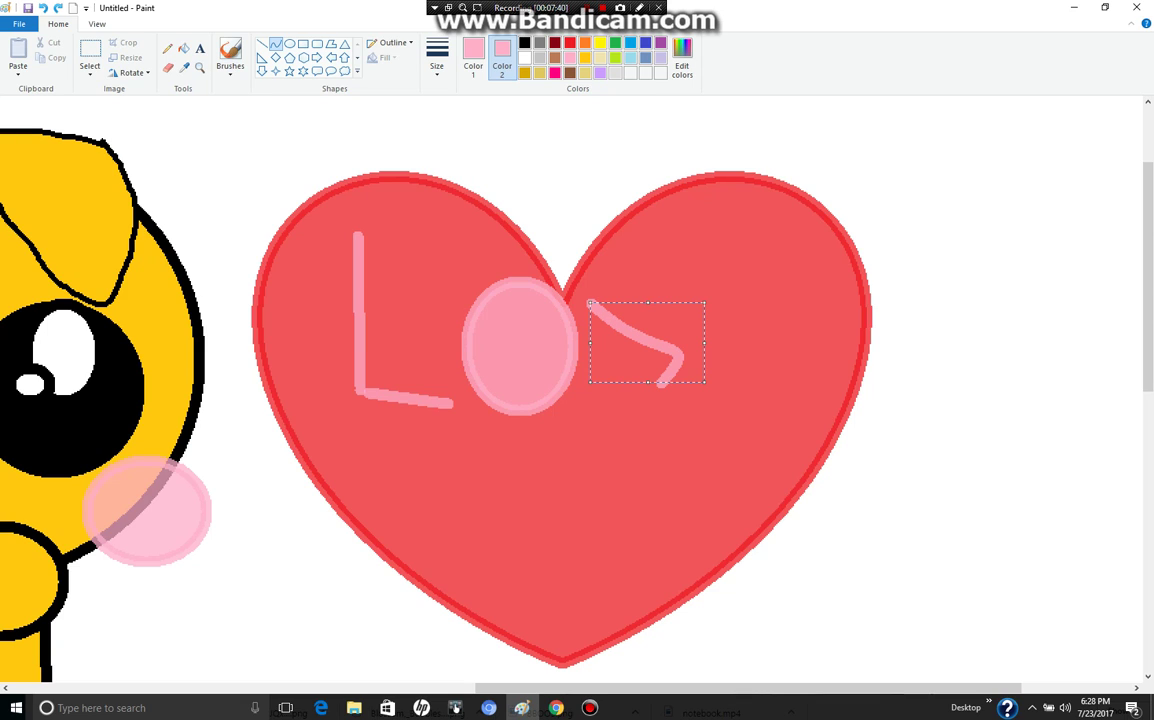
{"action": "left_click_drag", "start_coordinate": [770, 284], "coordinate": [667, 386]}
{"action": "left_click", "coordinate": [667, 386]}
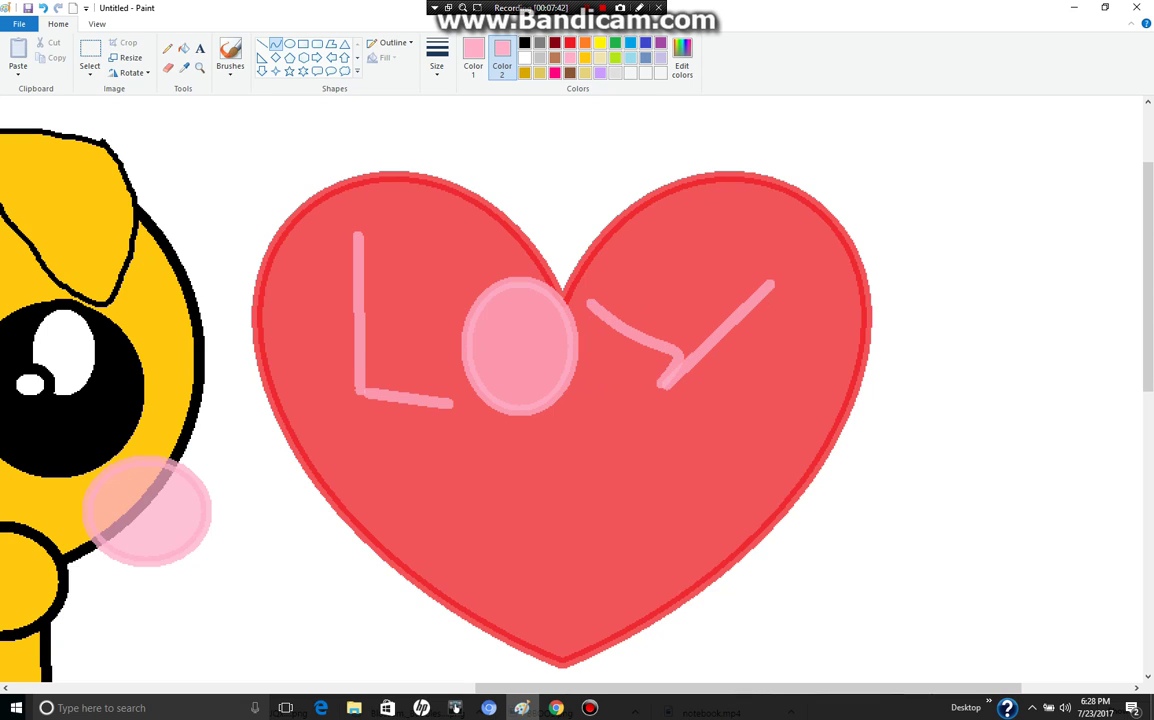
{"action": "left_click", "coordinate": [167, 48]}
{"action": "mouse_move", "coordinate": [781, 357]}
{"action": "left_mouse_down"}
{"action": "mouse_move", "coordinate": [780, 322]}
{"action": "mouse_move", "coordinate": [825, 405]}
{"action": "left_mouse_up"}
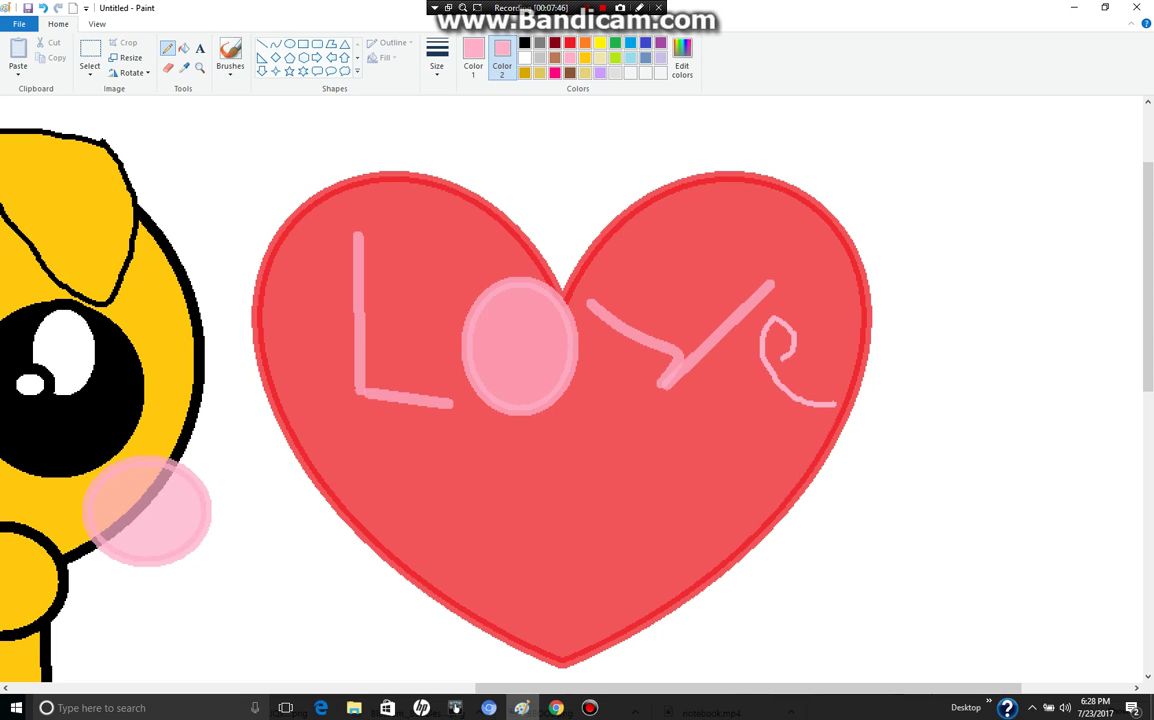
Handwrite the letters Y and O in light pink pencil below "Love" and begin the following letter
{"action": "left_click_drag", "start_coordinate": [390, 481], "coordinate": [526, 562]}
{"action": "left_click_drag", "start_coordinate": [533, 497], "coordinate": [526, 590]}
{"action": "left_click_drag", "start_coordinate": [605, 490], "coordinate": [660, 513]}
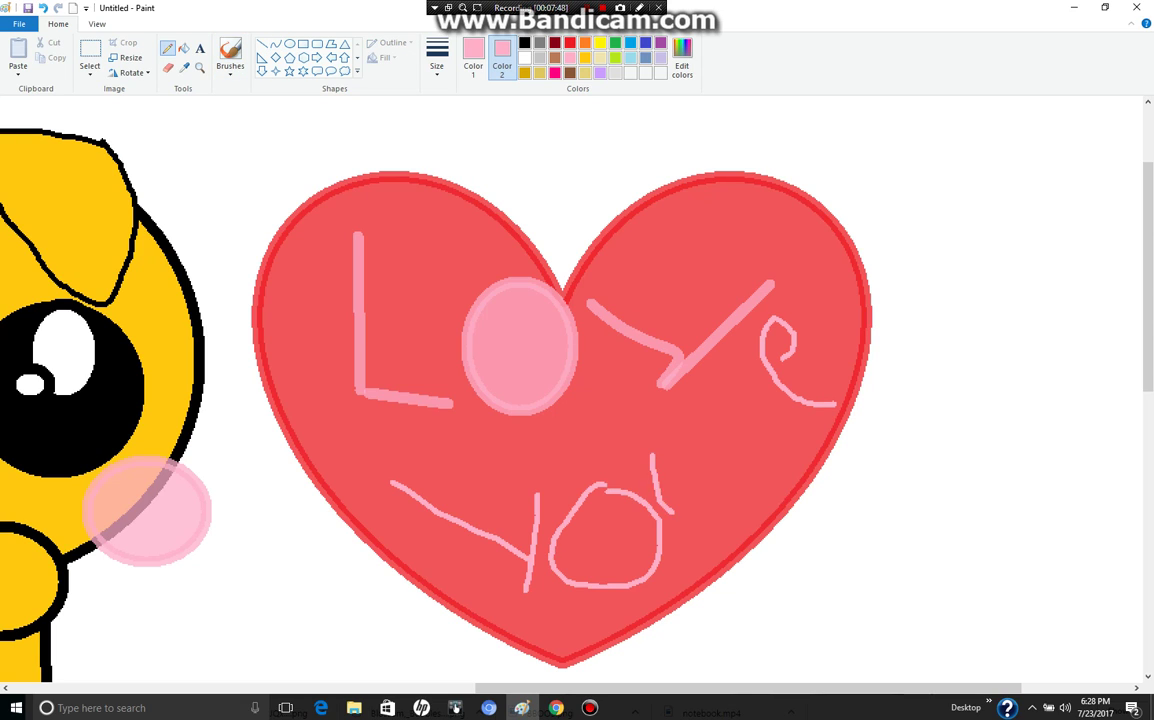